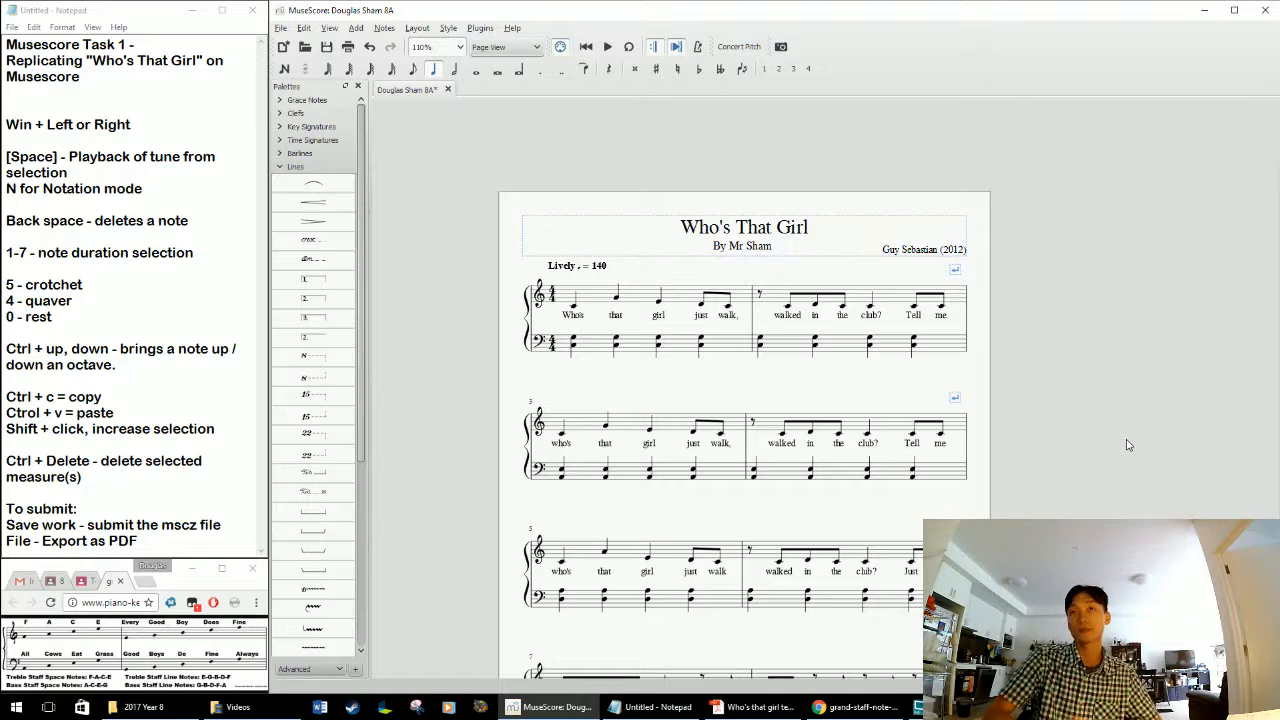
{"action": "left_click_drag", "start_coordinate": [560, 190], "coordinate": [568, 172]}
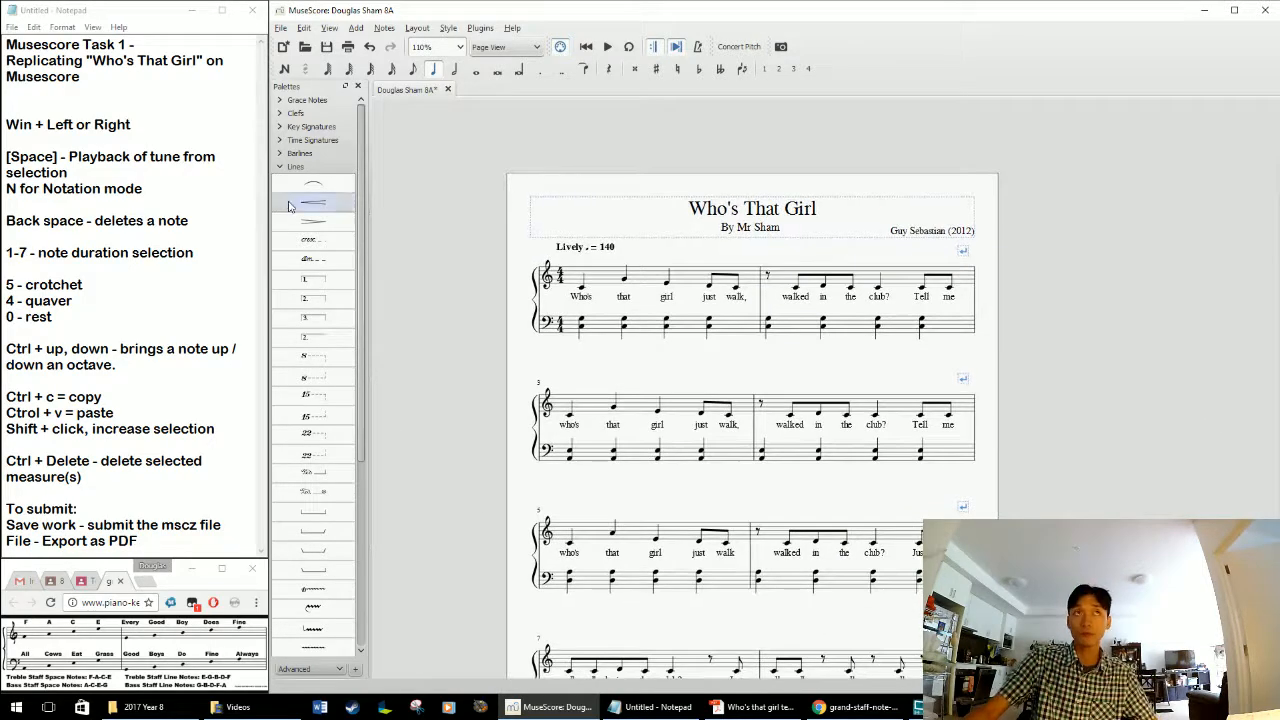
{"action": "left_click_drag", "start_coordinate": [80, 77], "coordinate": [6, 44]}
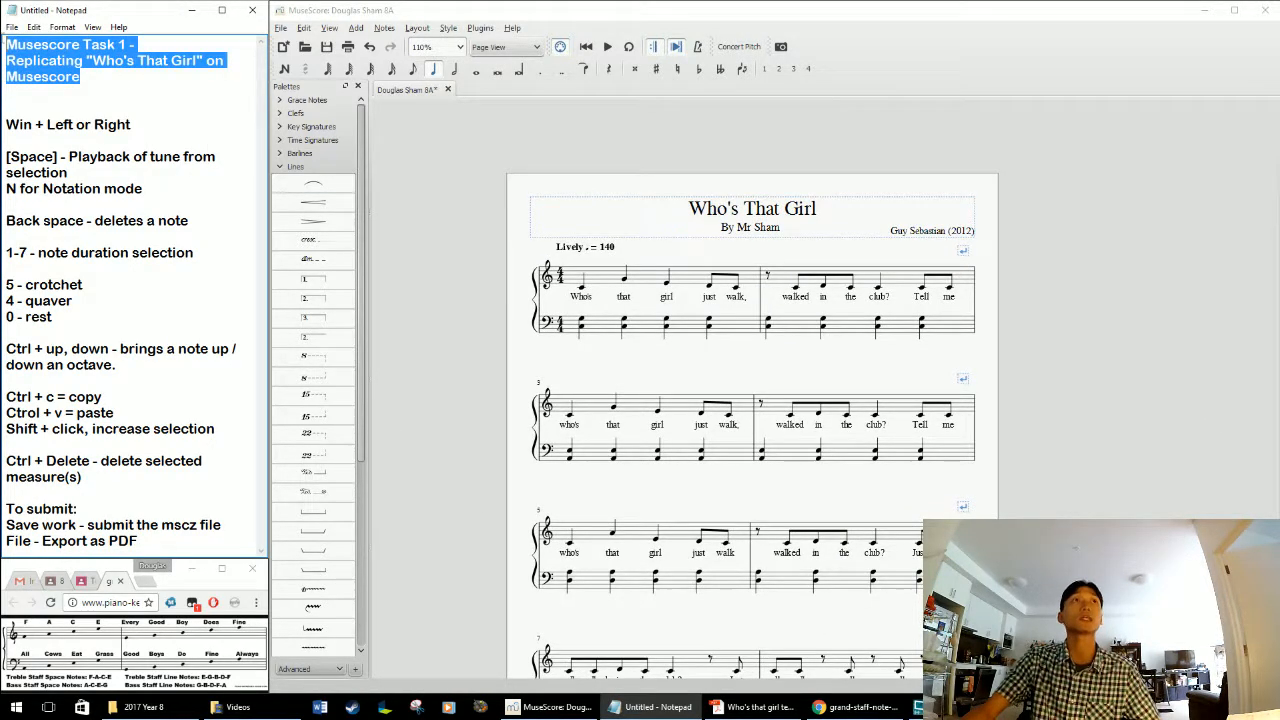
{"action": "left_click", "coordinate": [106, 77]}
{"action": "left_click_drag", "start_coordinate": [88, 60], "coordinate": [184, 60]}
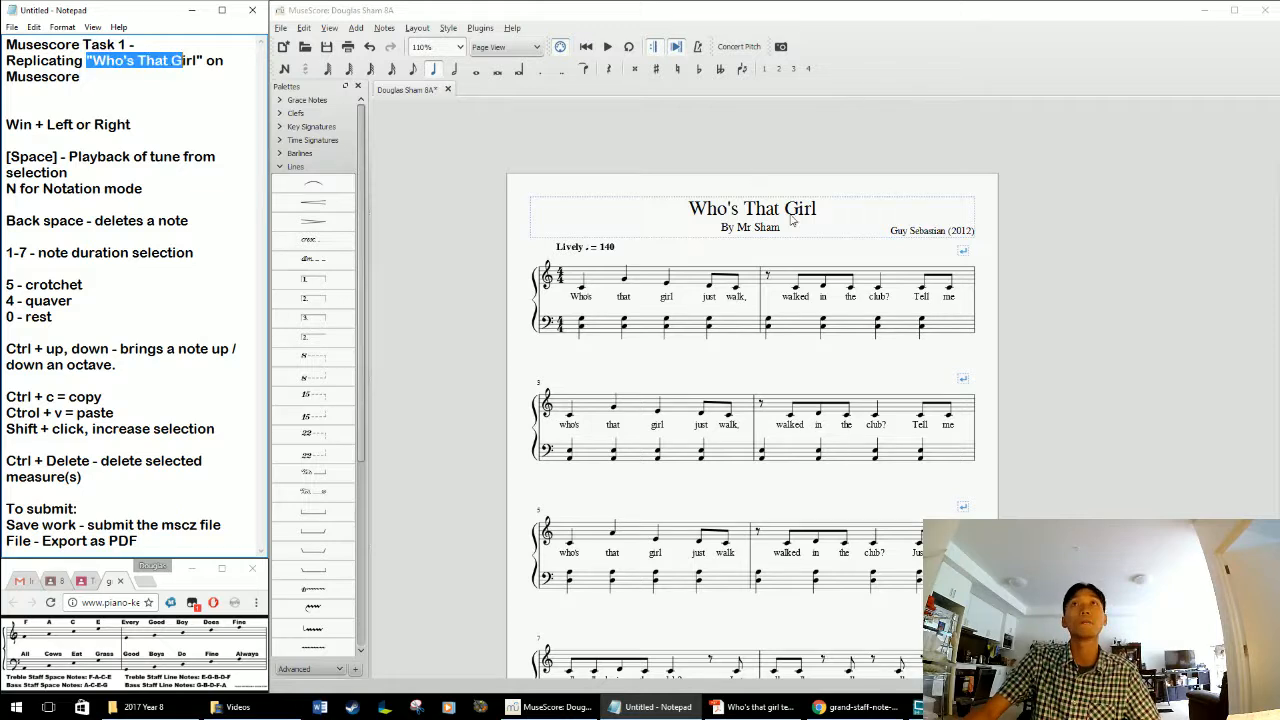
{"action": "left_click", "coordinate": [716, 210]}
{"action": "left_click_drag", "start_coordinate": [100, 77], "coordinate": [6, 44]}
{"action": "left_click", "coordinate": [159, 84]}
{"action": "left_click_drag", "start_coordinate": [469, 260], "coordinate": [460, 254]}
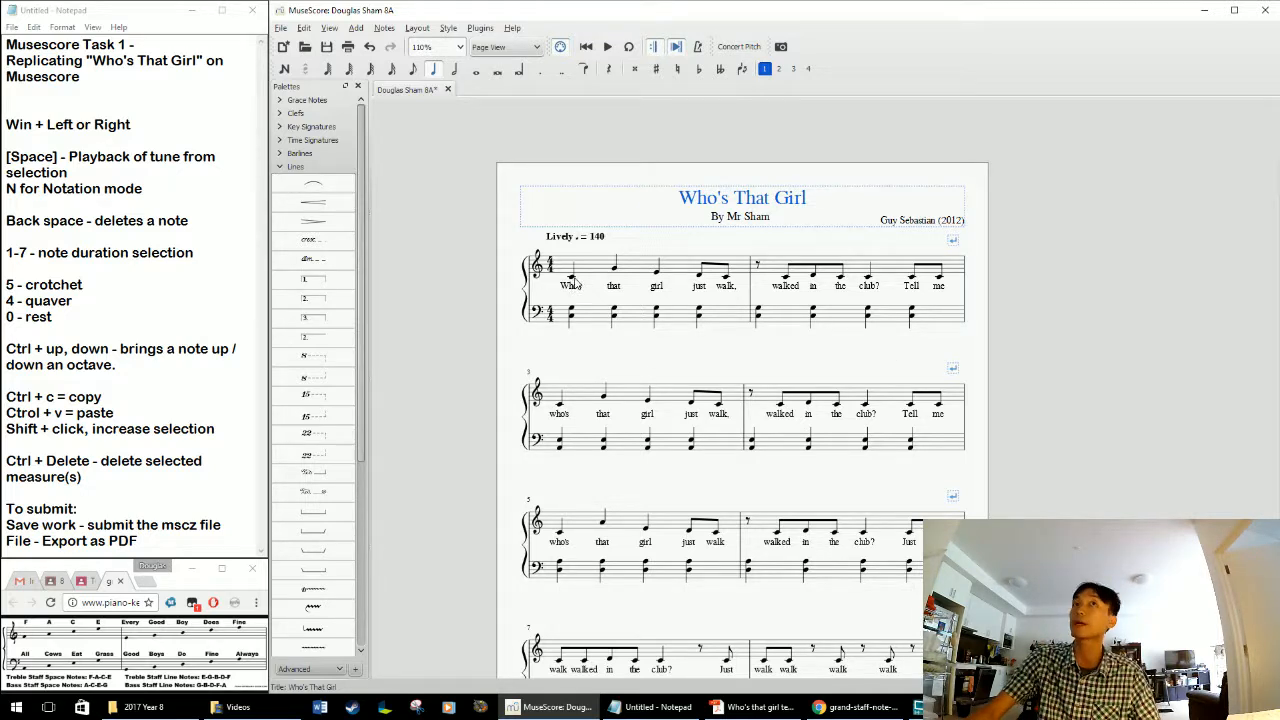
{"action": "left_click", "coordinate": [572, 278]}
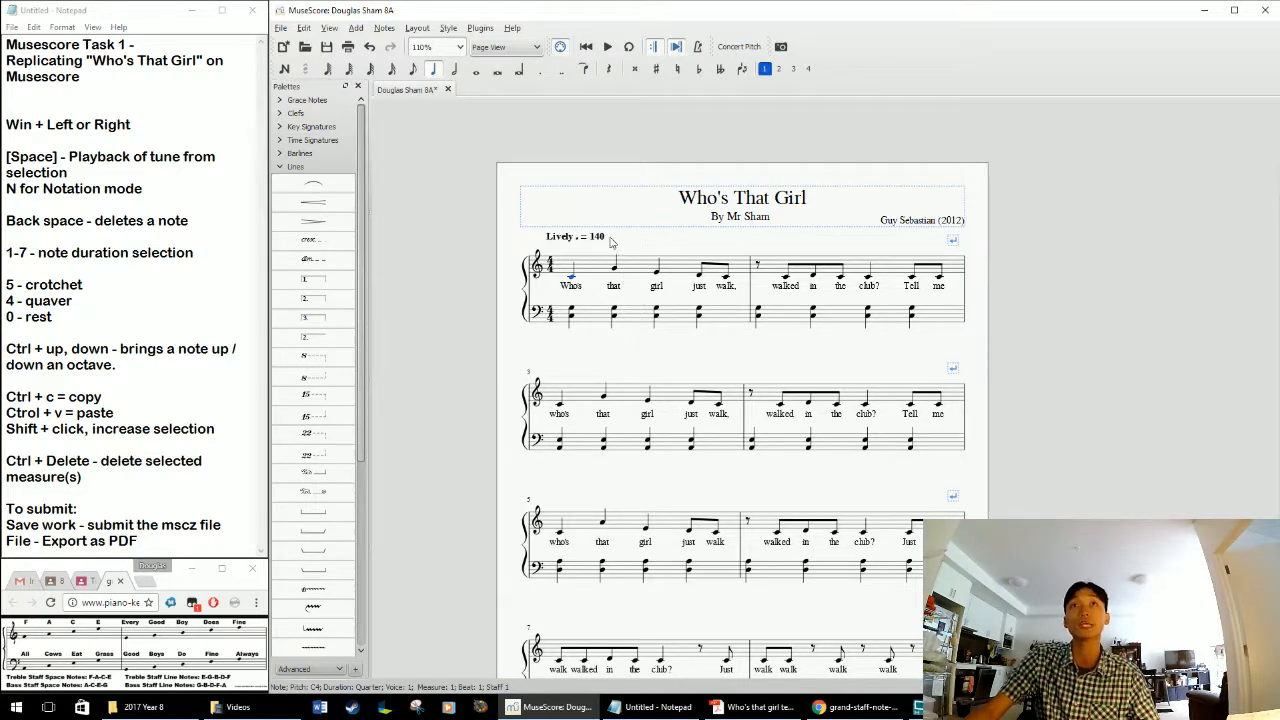
{"action": "left_click_drag", "start_coordinate": [656, 241], "coordinate": [614, 228]}
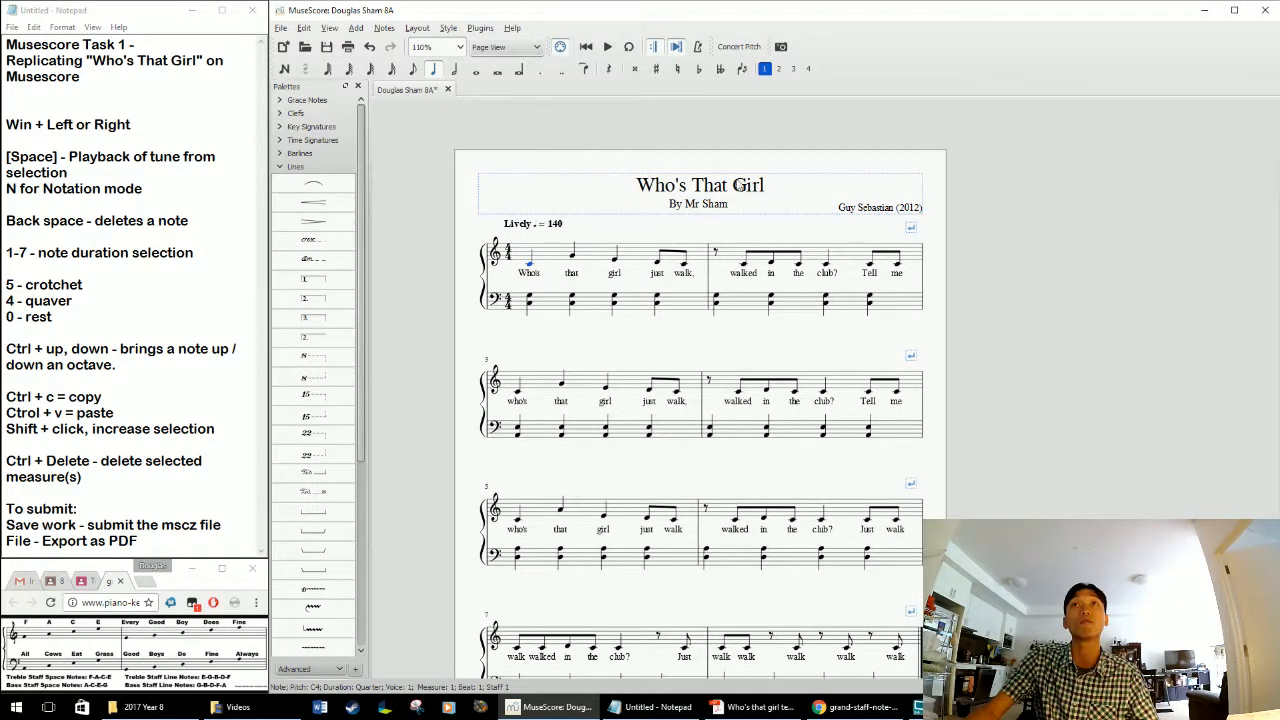
{"action": "left_click", "coordinate": [688, 193]}
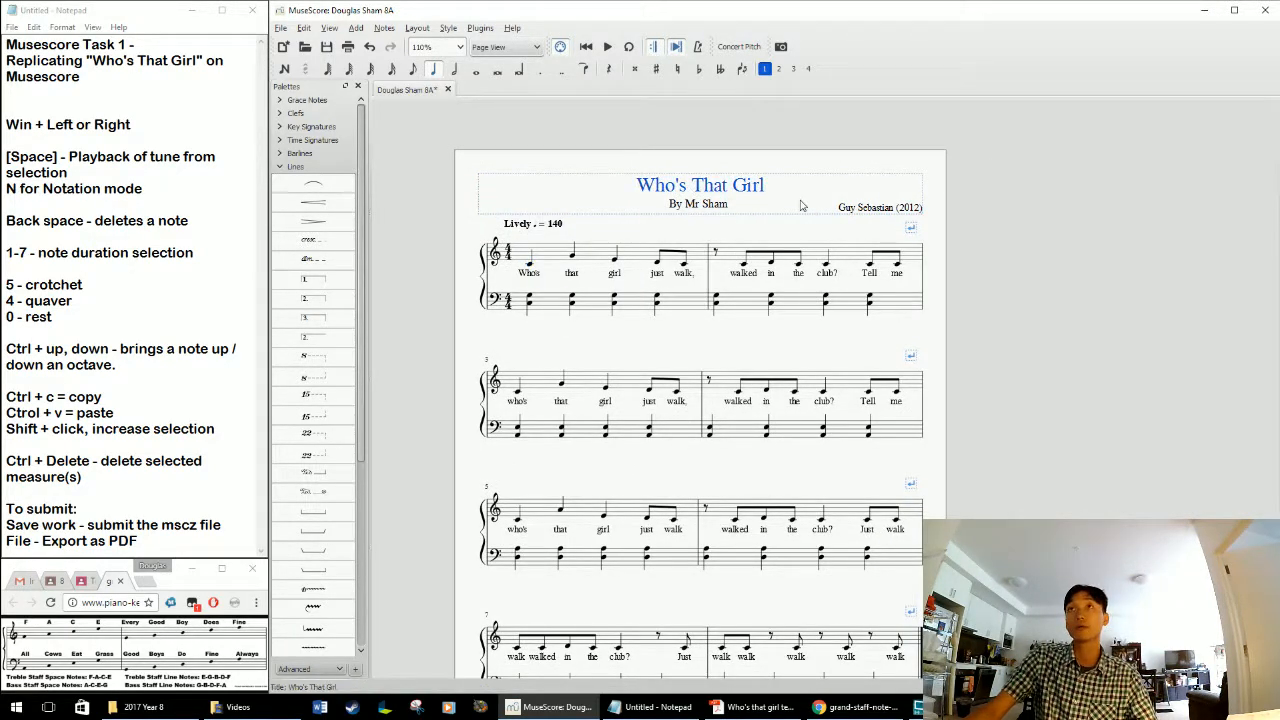
{"action": "left_click_drag", "start_coordinate": [626, 225], "coordinate": [669, 235]}
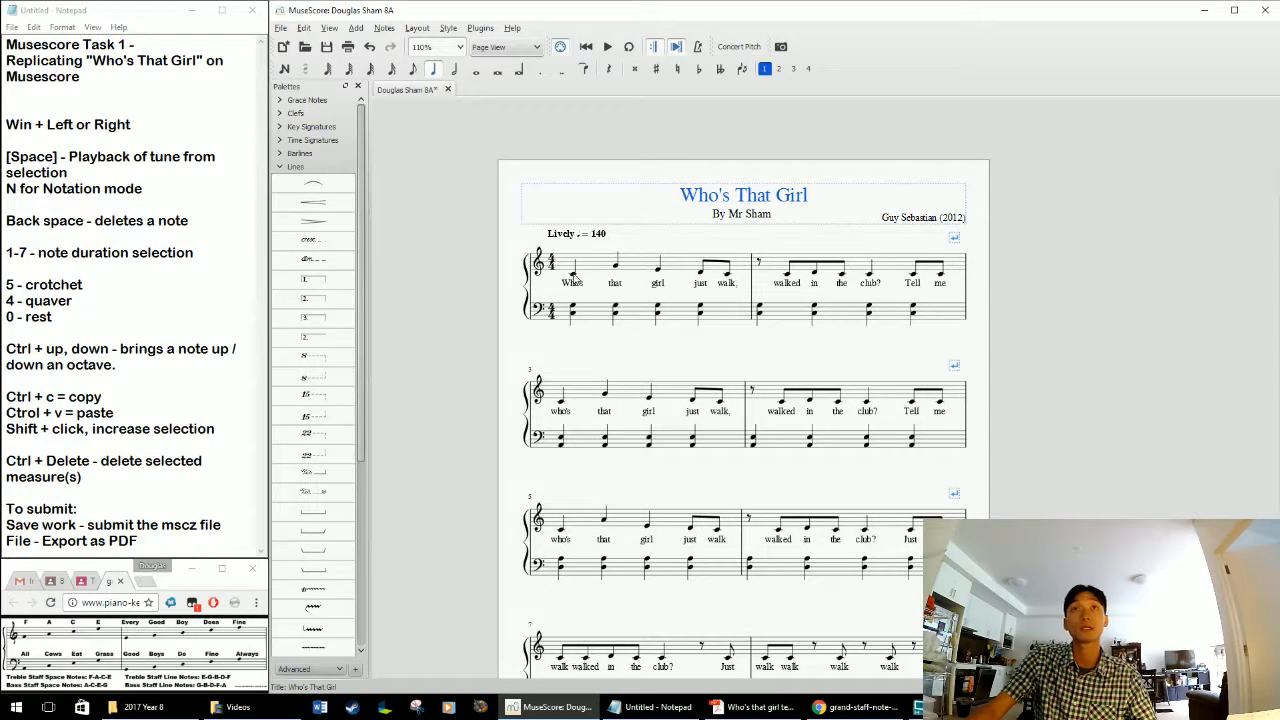
Play back the finished example score from its first treble note, restart it once, and stop the playback
{"action": "left_click", "coordinate": [573, 272]}
{"action": "key", "text": "space"}
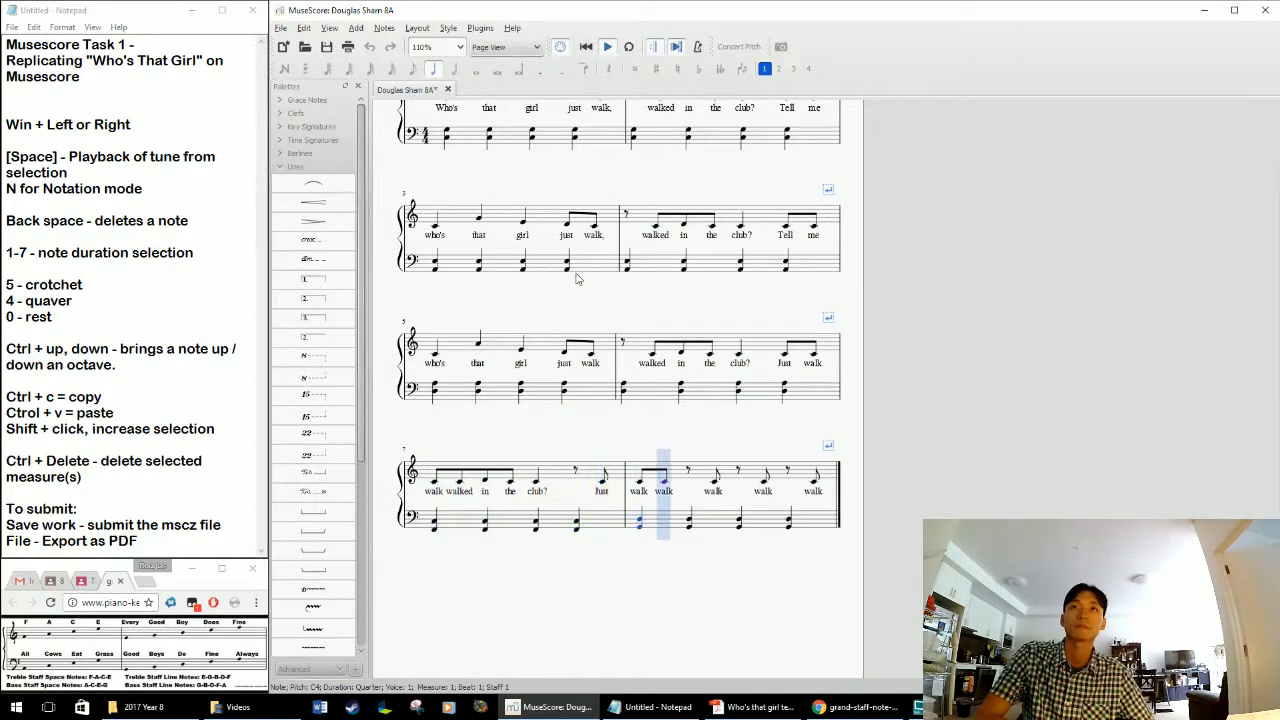
{"action": "key", "text": "space"}
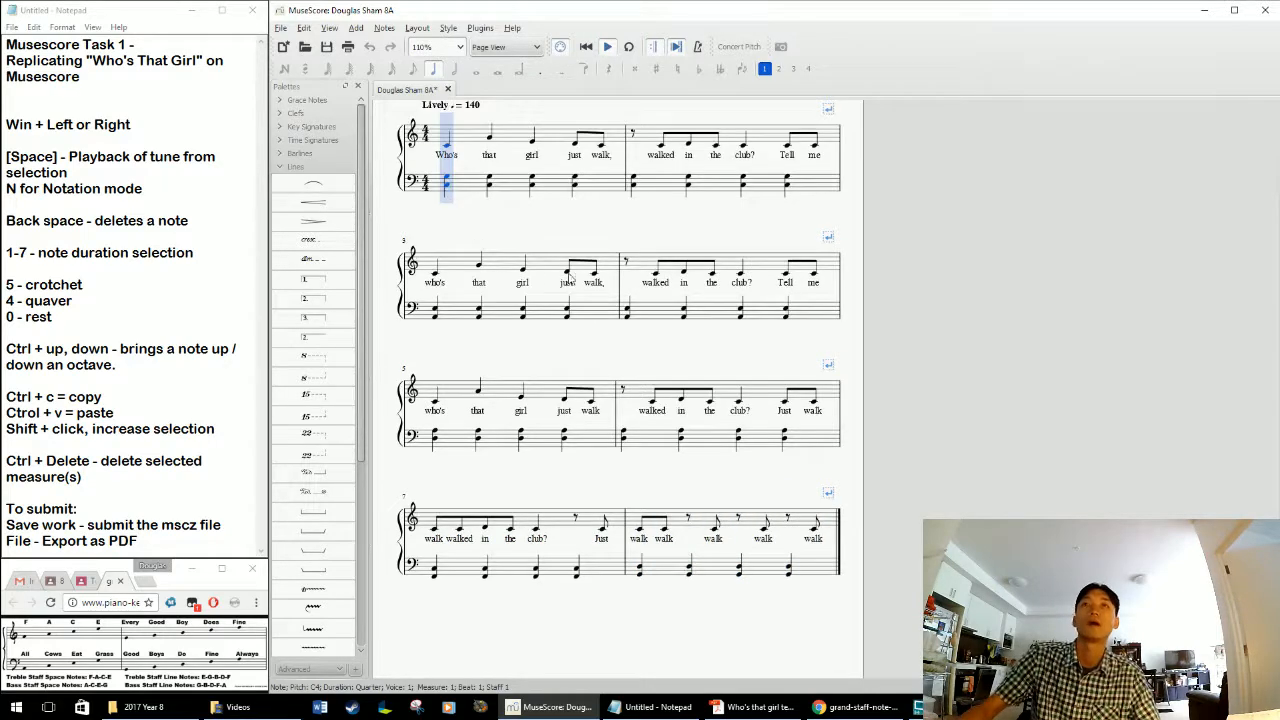
{"action": "key", "text": "space"}
{"action": "scroll", "coordinate": [563, 336], "scroll_direction": "up", "scroll_amount": 4}
{"action": "scroll", "coordinate": [565, 328], "scroll_direction": "down", "scroll_amount": 2}
{"action": "left_click_drag", "start_coordinate": [591, 342], "coordinate": [614, 308]}
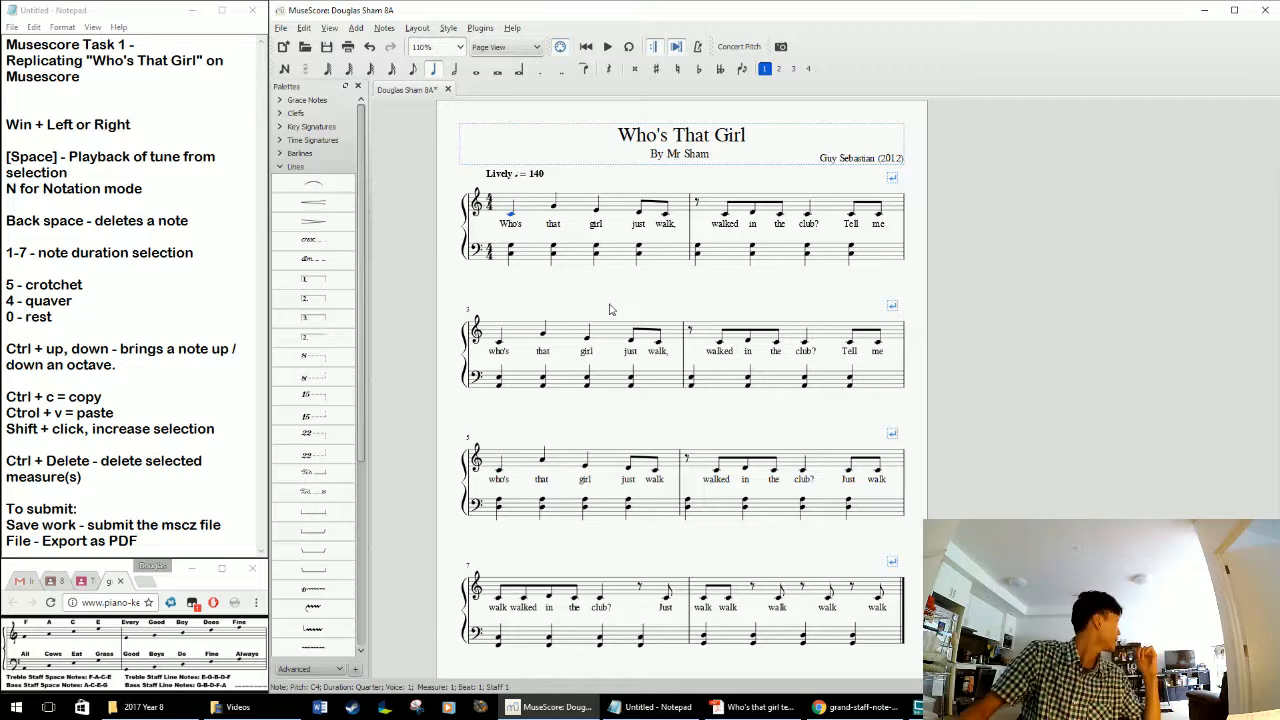
{"action": "scroll", "coordinate": [625, 320], "scroll_direction": "up", "scroll_amount": 1}
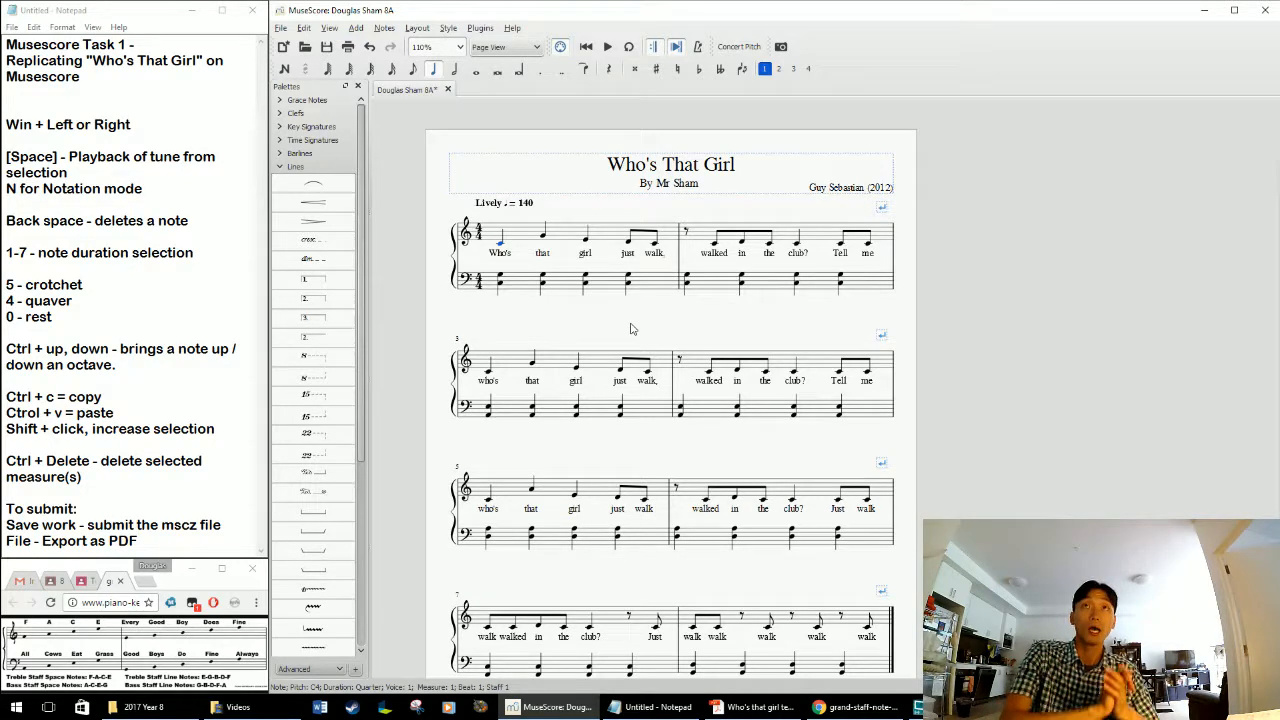
{"action": "left_click_drag", "start_coordinate": [668, 333], "coordinate": [697, 313]}
{"action": "key", "text": "ctrl+n"}
{"action": "key", "text": "Escape"}
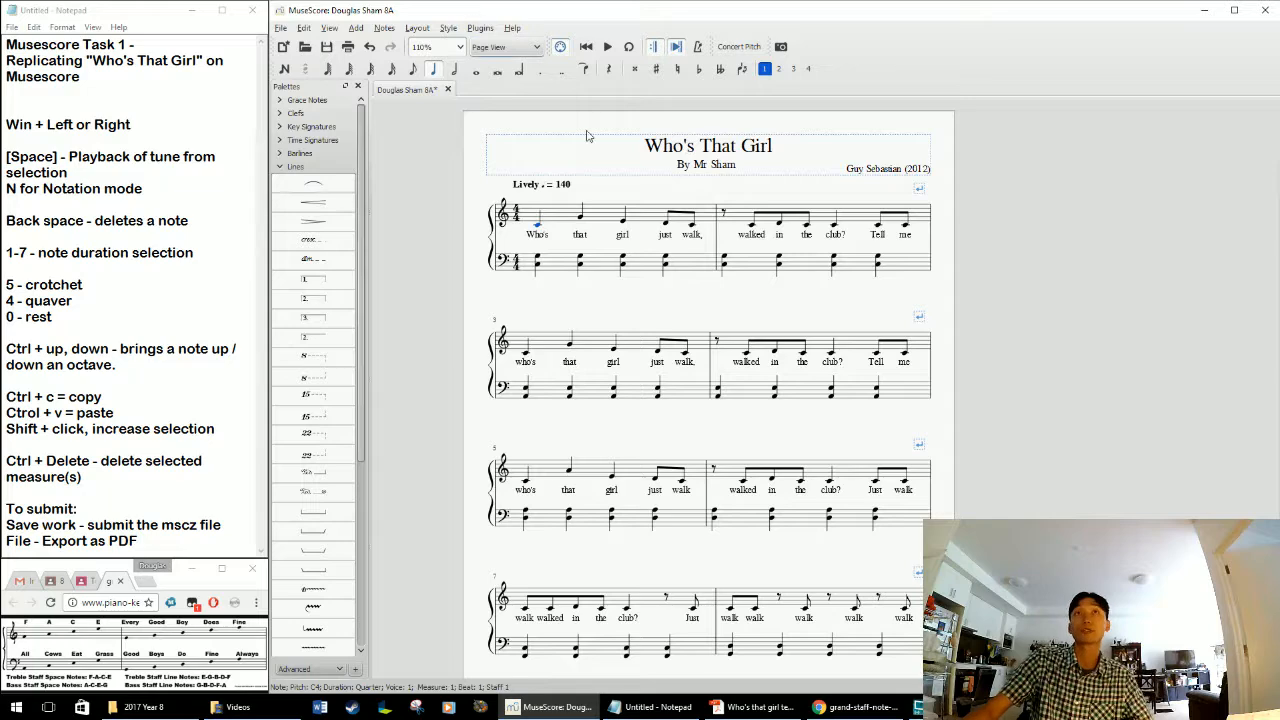
{"action": "left_click_drag", "start_coordinate": [586, 134], "coordinate": [560, 145]}
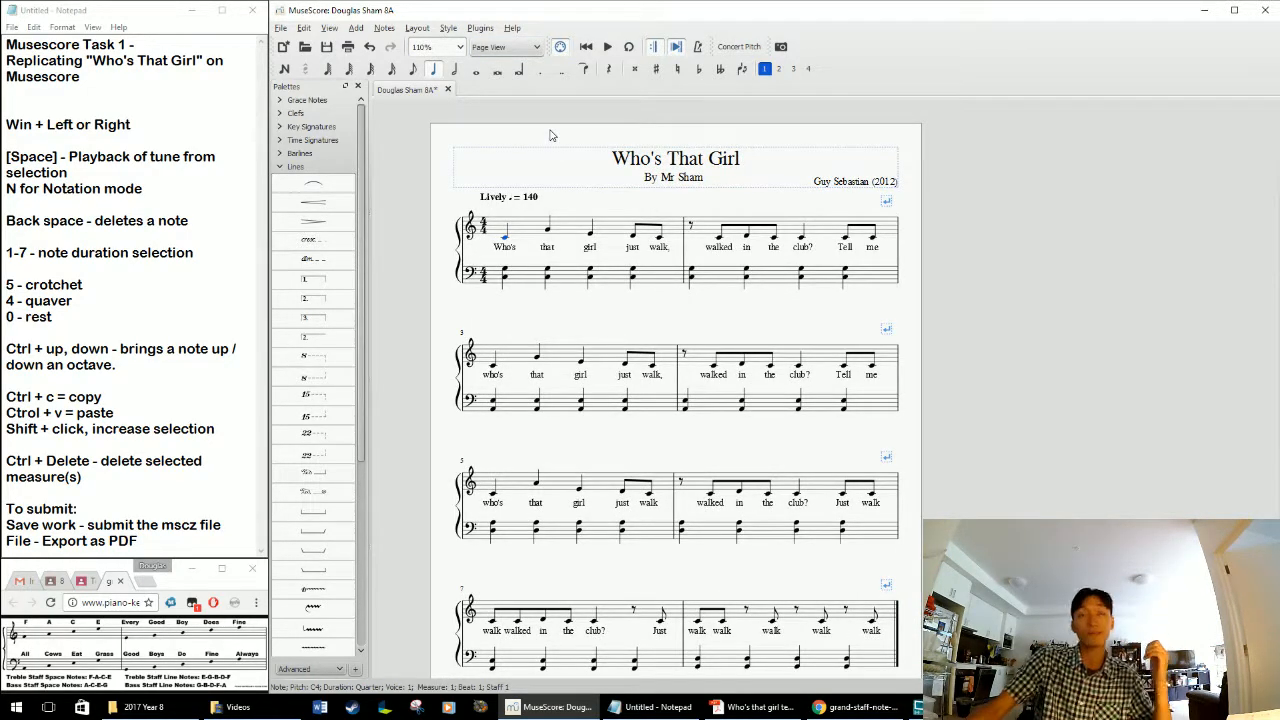
{"action": "left_click_drag", "start_coordinate": [554, 141], "coordinate": [568, 147]}
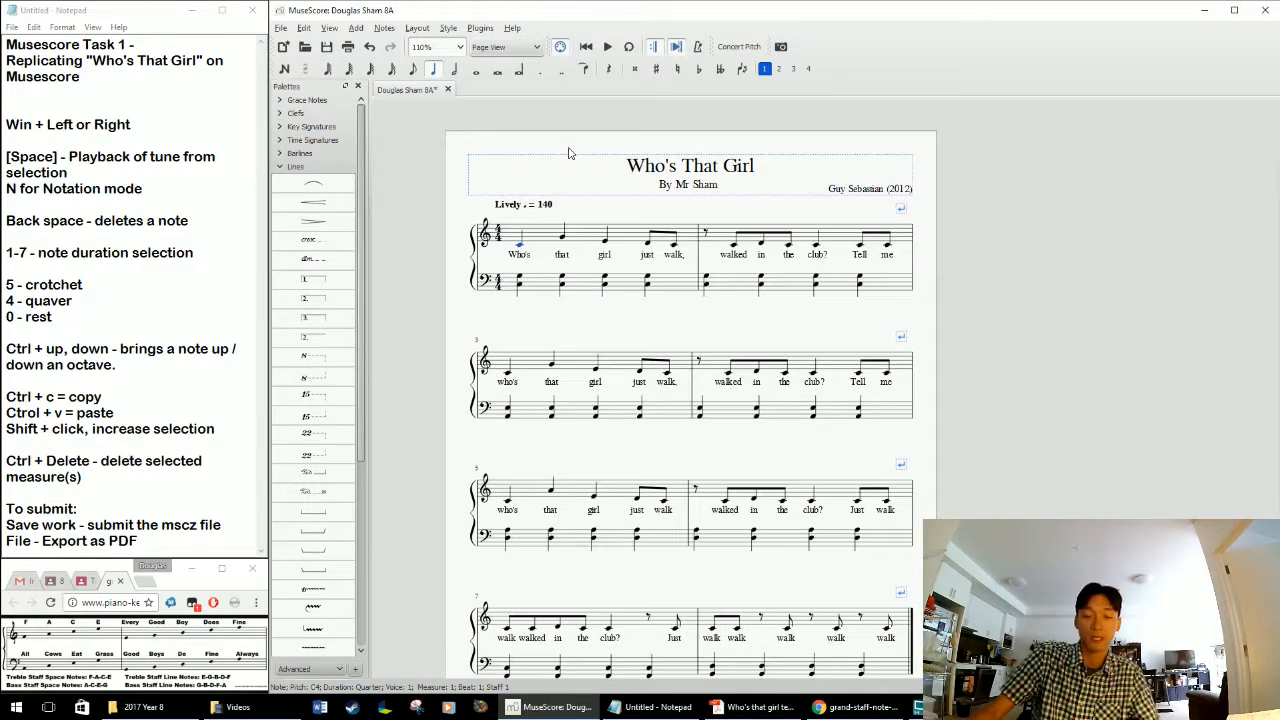
{"action": "key", "text": "ctrl+n"}
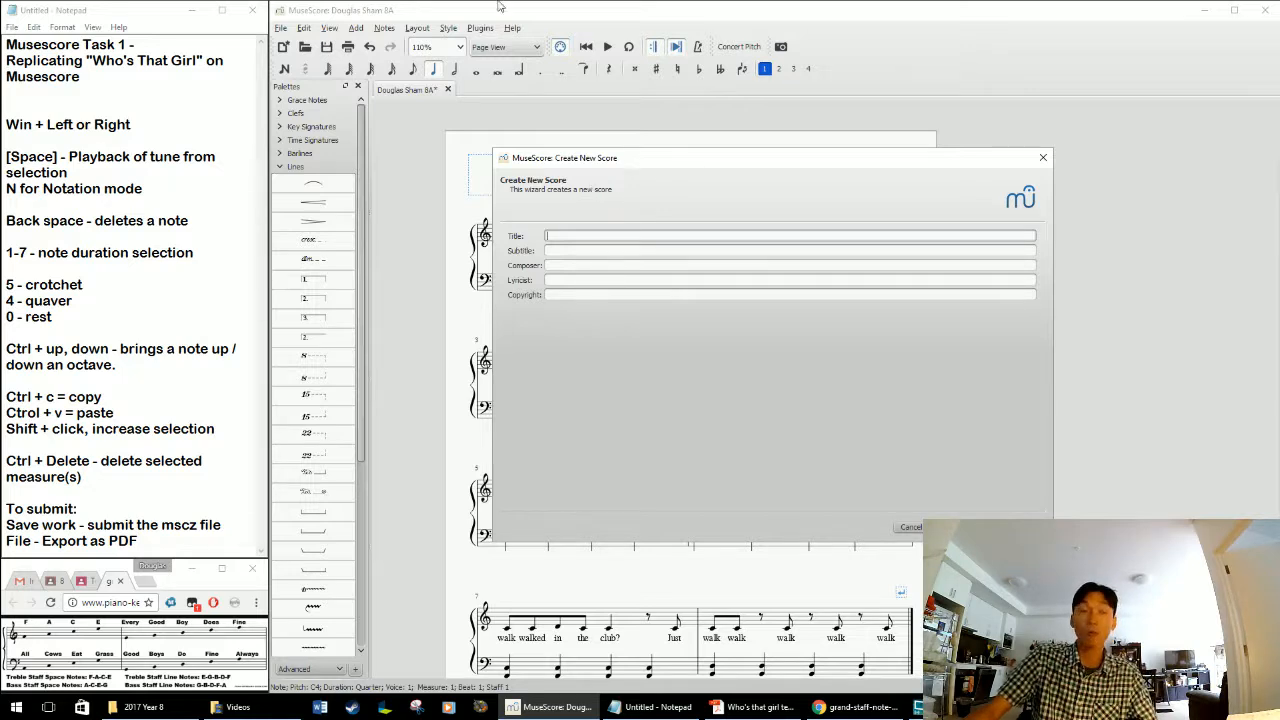
{"action": "left_click_drag", "start_coordinate": [599, 165], "coordinate": [596, 183]}
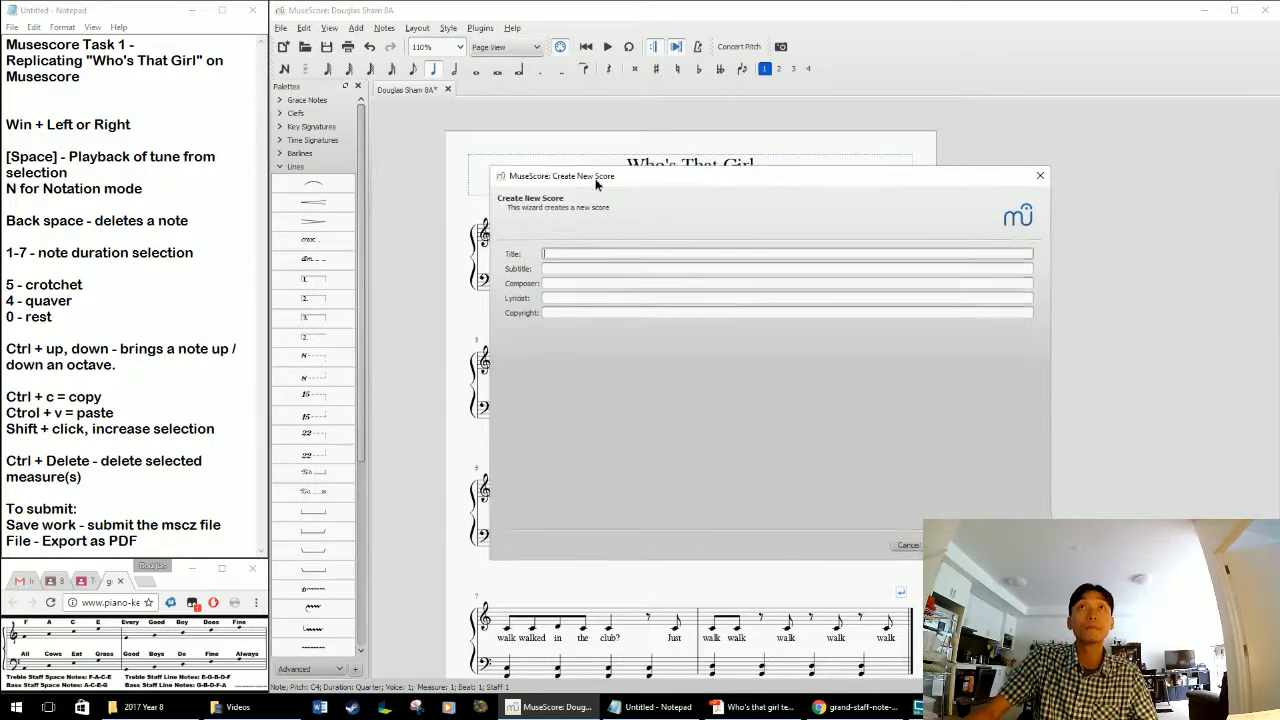
{"action": "key", "text": "Escape"}
Start a new score titled "Who's That Girl" and continue to the template selection
{"action": "left_click", "coordinate": [282, 28]}
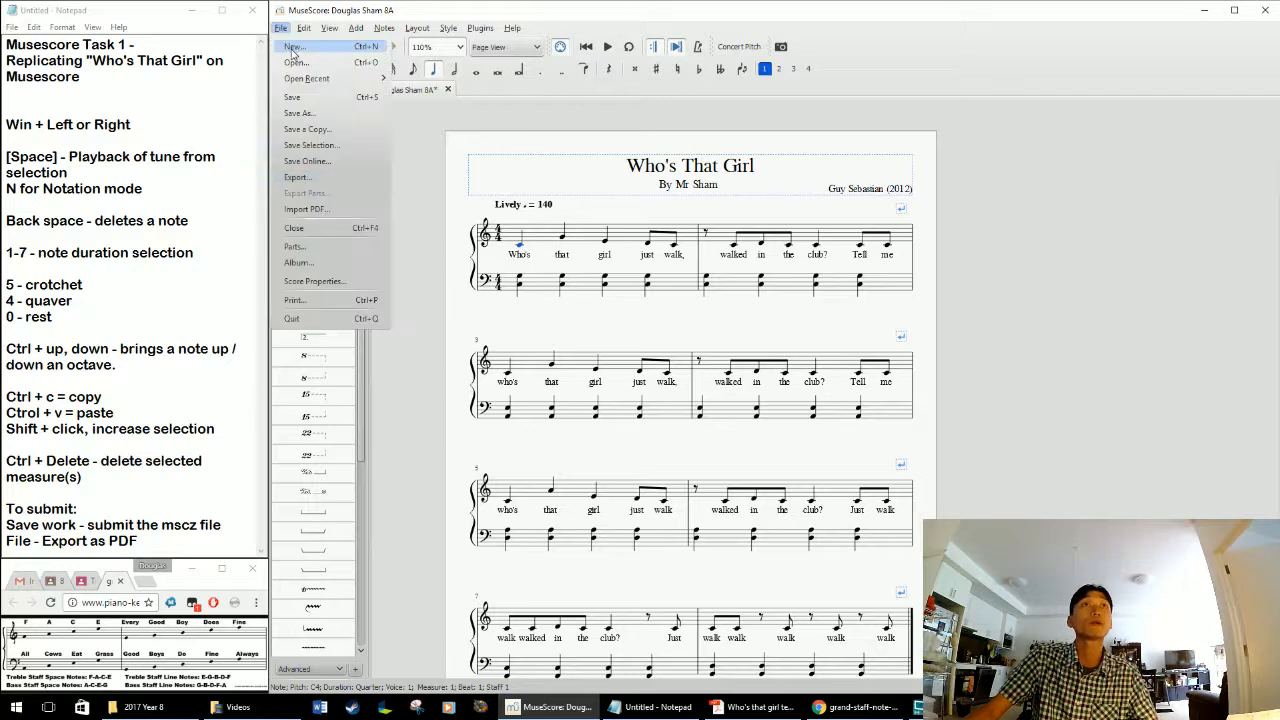
{"action": "left_click", "coordinate": [293, 47]}
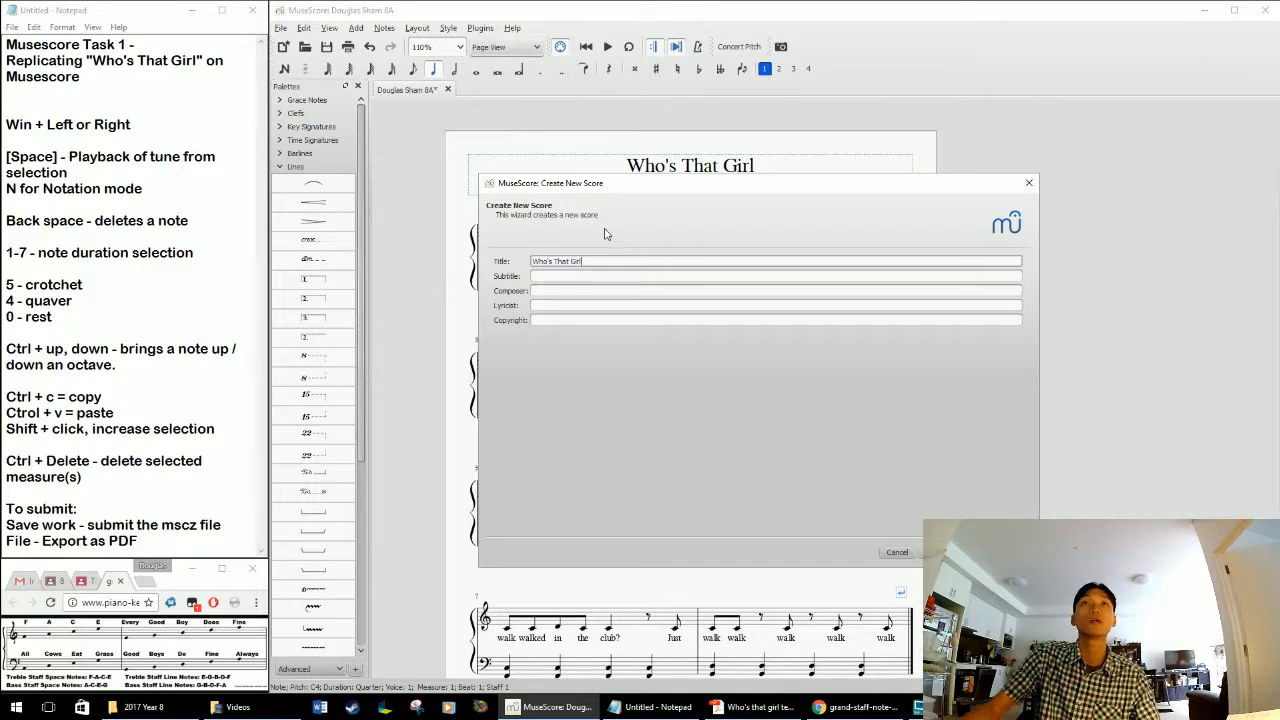
{"action": "key", "text": "Return"}
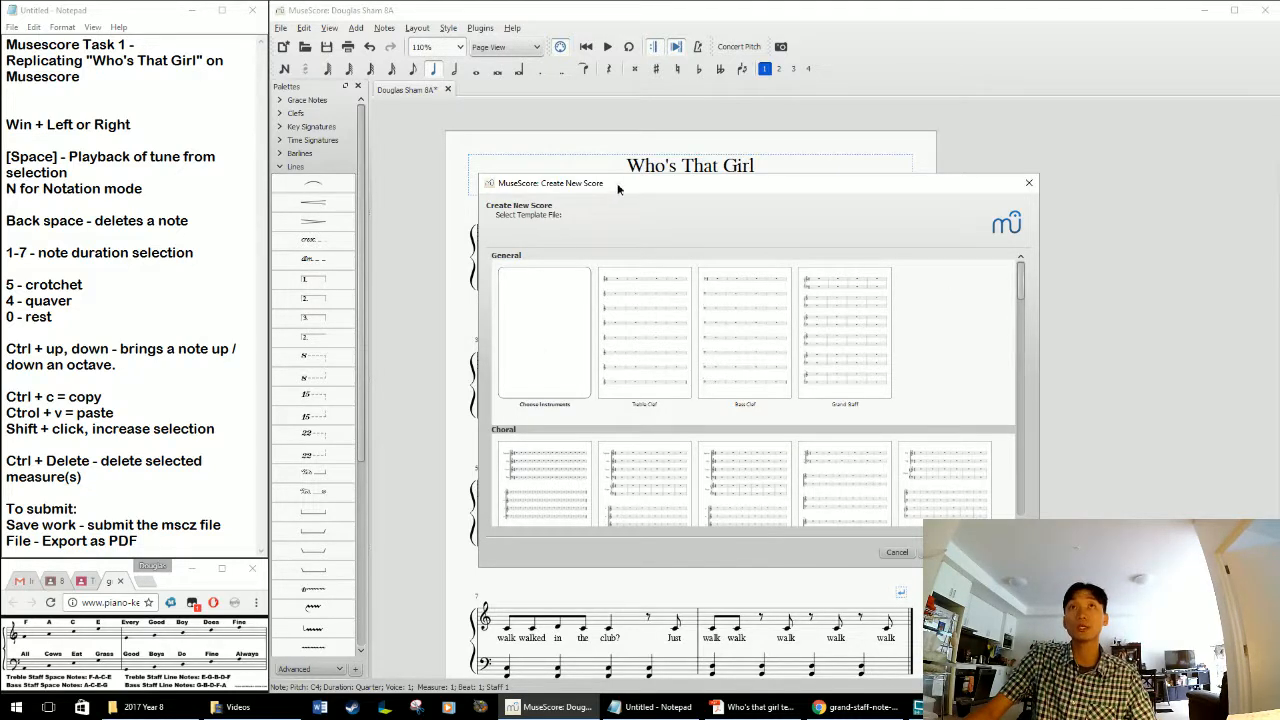
Create the score from the Grand Staff template with no sharps or flats, bringing up the "Who's that girl template" PDF for reference
{"action": "left_click_drag", "start_coordinate": [617, 183], "coordinate": [576, 153]}
{"action": "scroll", "coordinate": [798, 320], "scroll_direction": "down", "scroll_amount": 5}
{"action": "left_click_drag", "start_coordinate": [986, 264], "coordinate": [972, 172]}
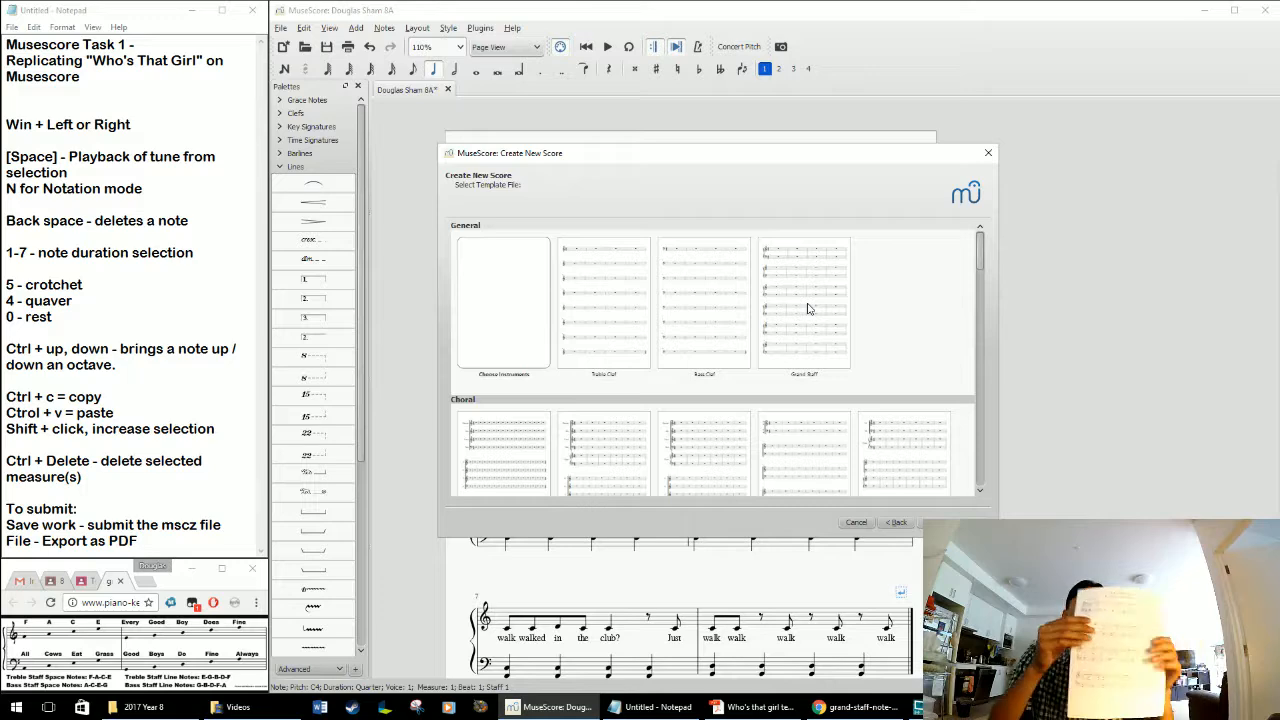
{"action": "left_click", "coordinate": [755, 707]}
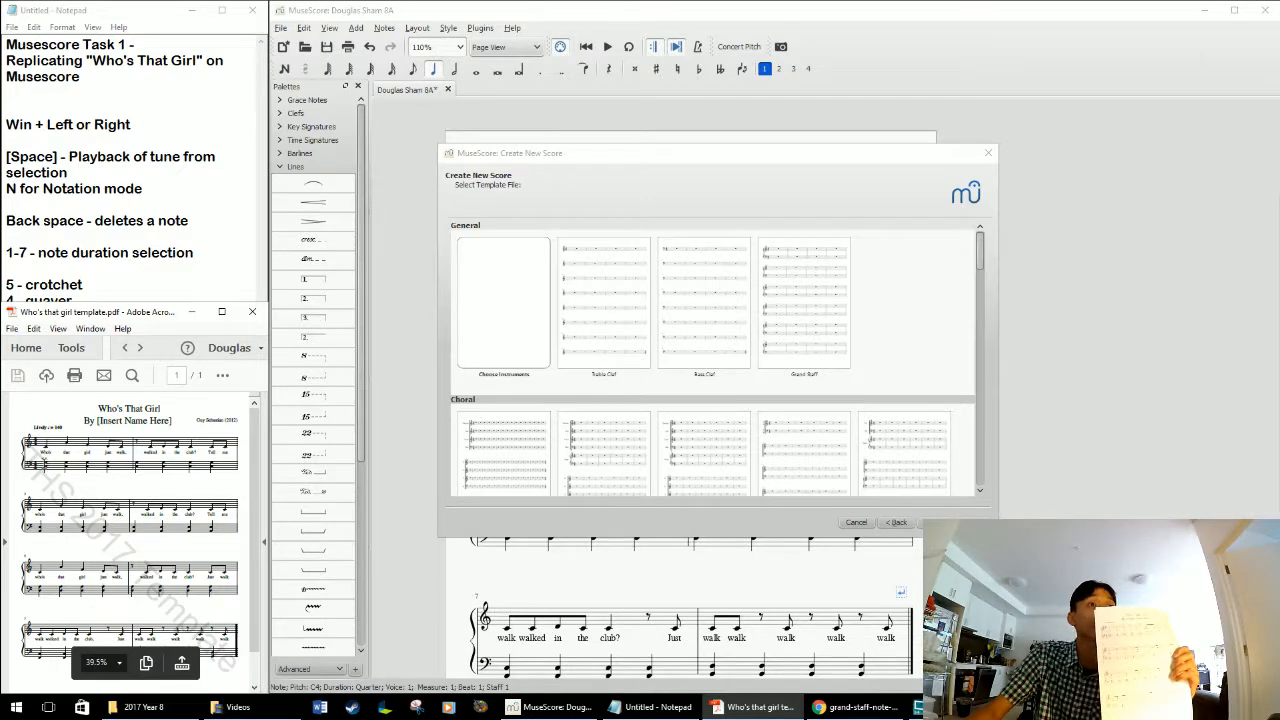
{"action": "double_click", "coordinate": [801, 305]}
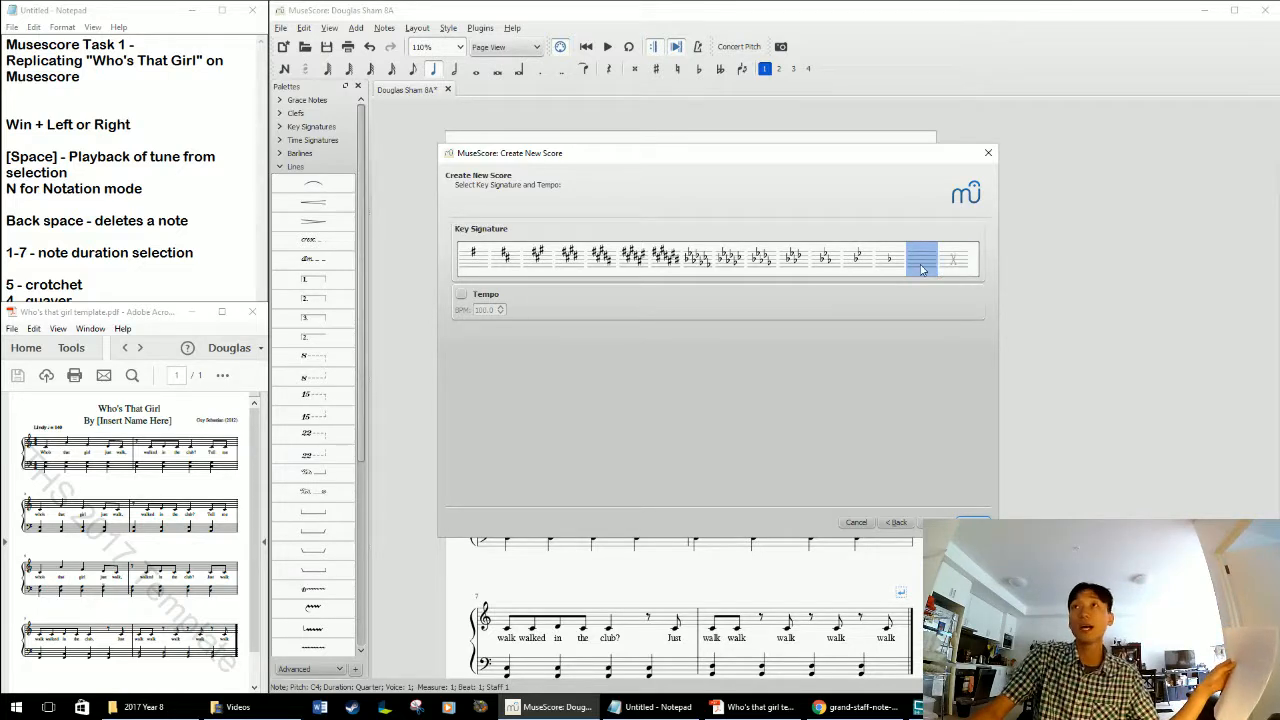
{"action": "left_click", "coordinate": [975, 521]}
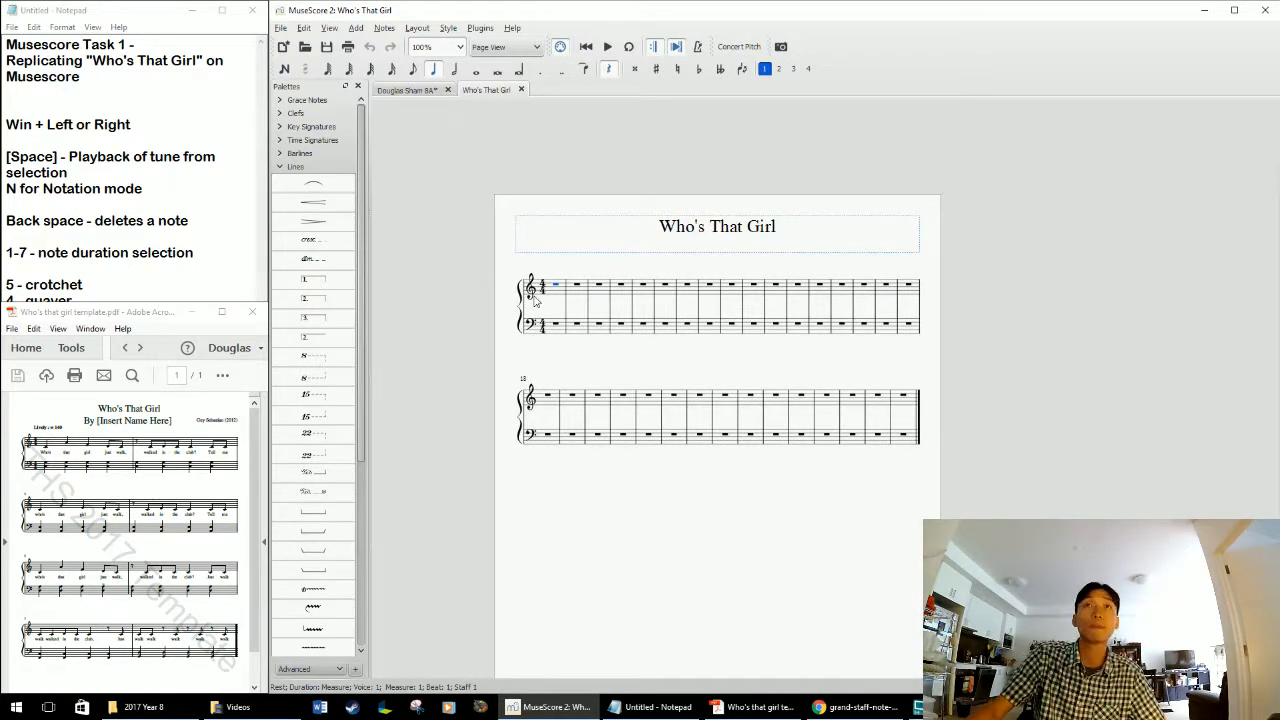
Add a subtitle beneath the score title reading "By" followed by the arranger's name and the class 8A
{"action": "left_click", "coordinate": [743, 254]}
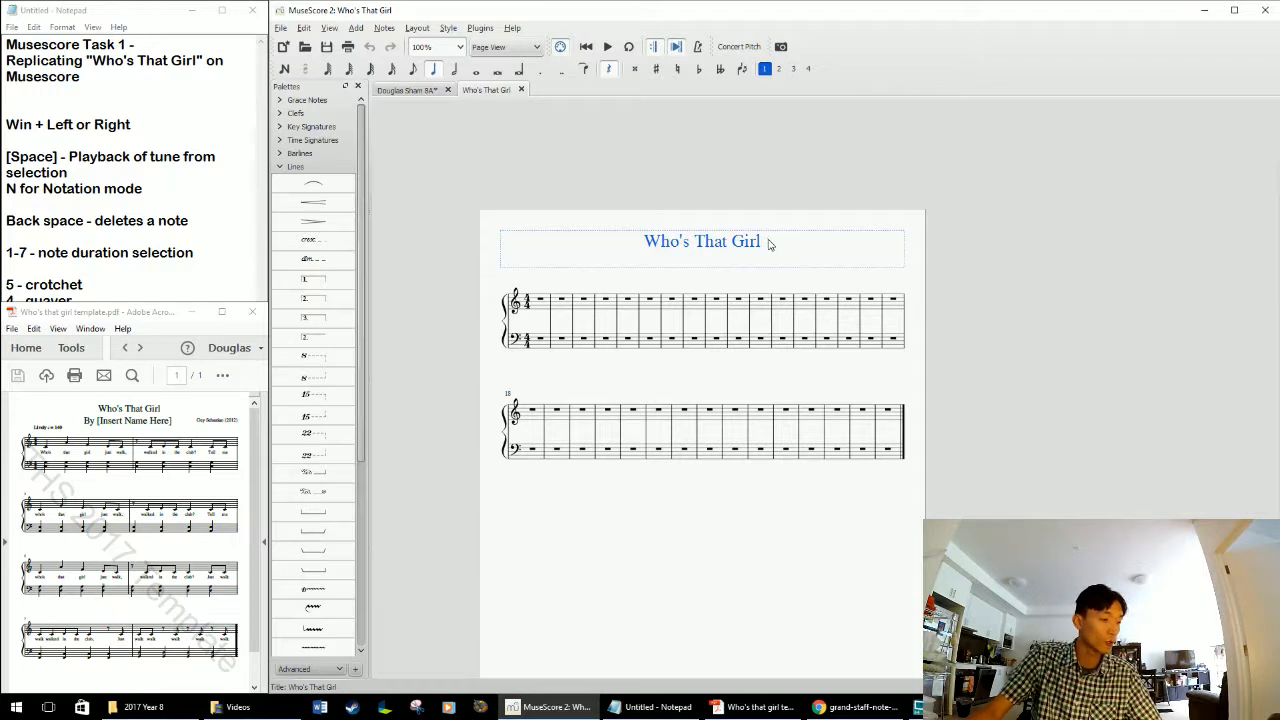
{"action": "left_click", "coordinate": [773, 227]}
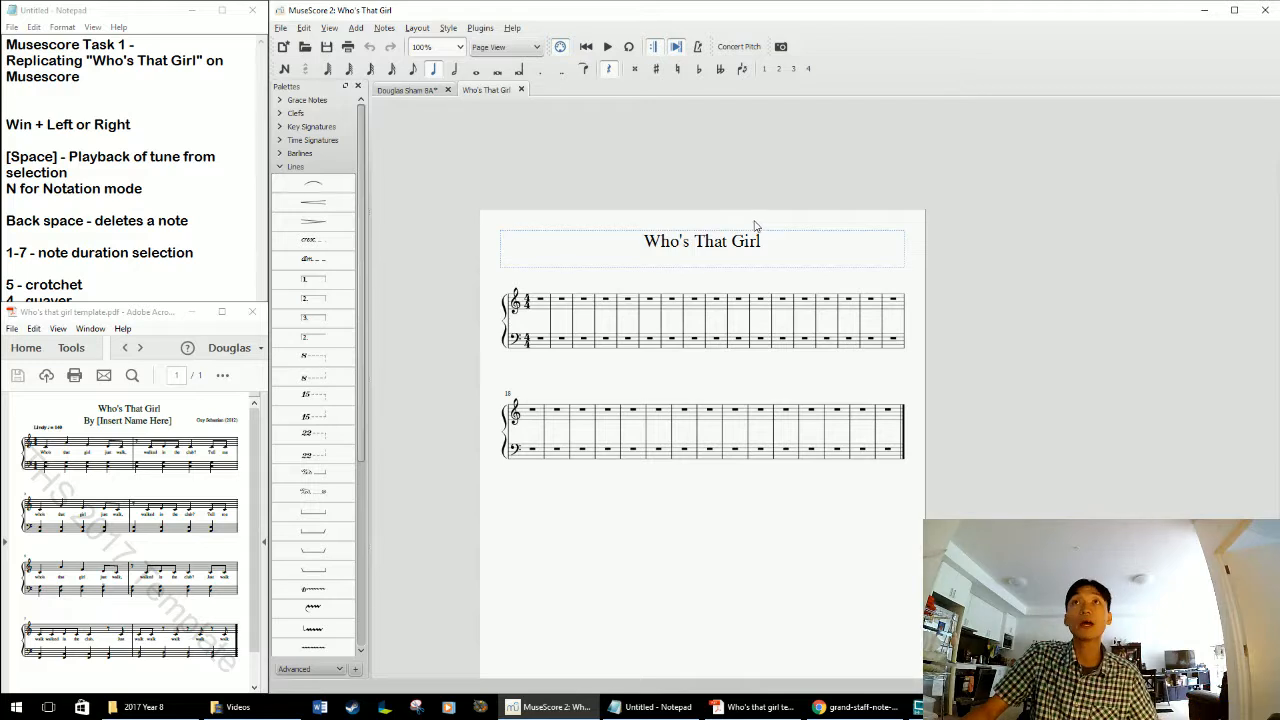
{"action": "right_click", "coordinate": [755, 225]}
{"action": "mouse_move", "coordinate": [777, 263]}
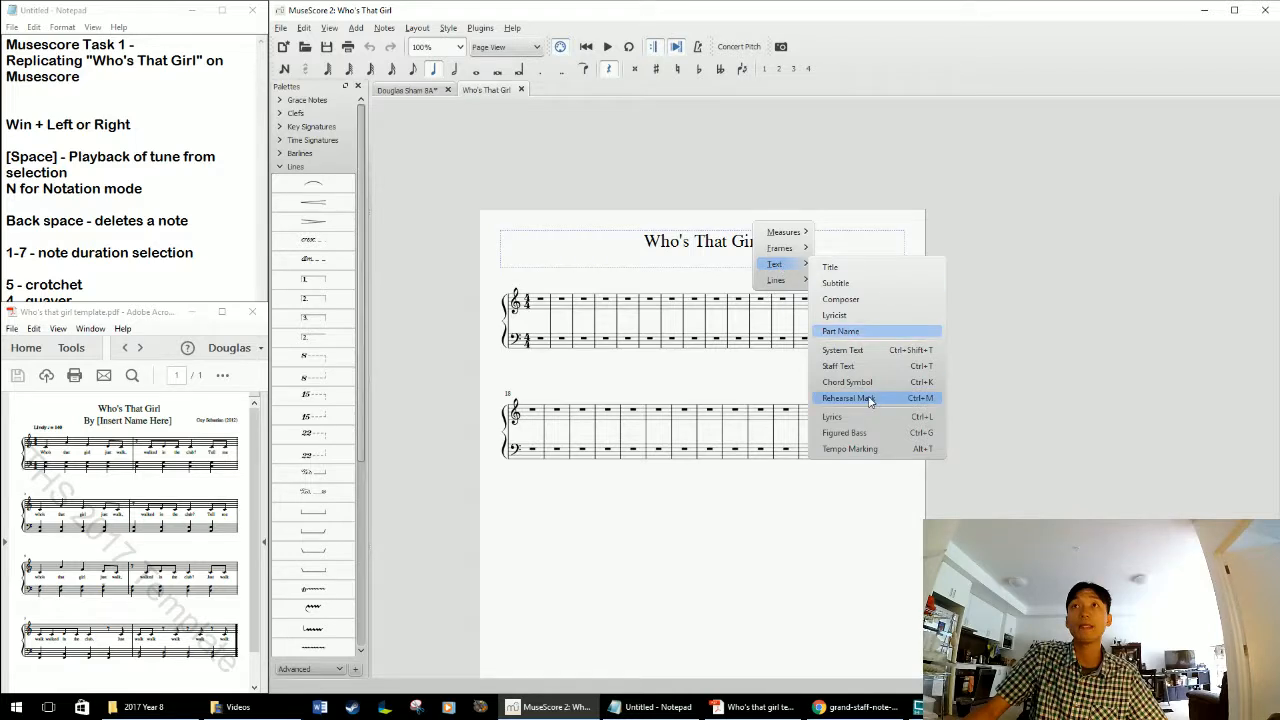
{"action": "left_click", "coordinate": [836, 284]}
{"action": "type", "text": "By "}
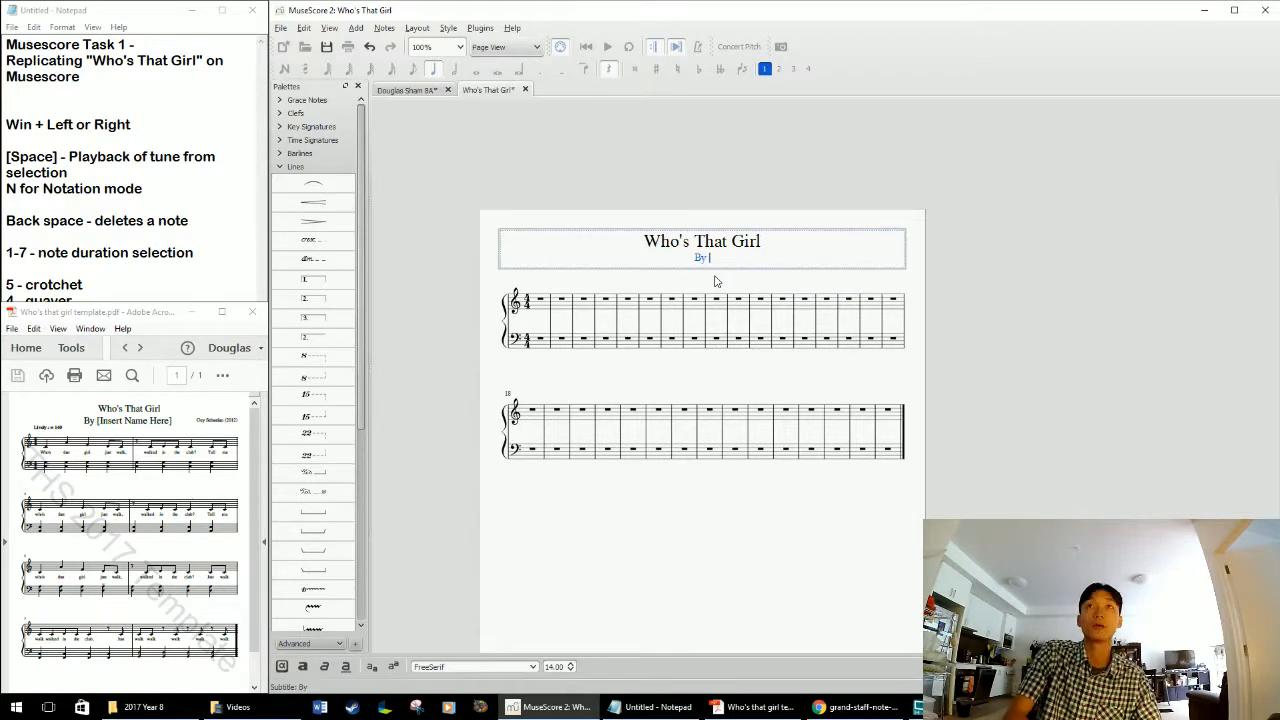
{"action": "type", "text": "Mr Sham 8A"}
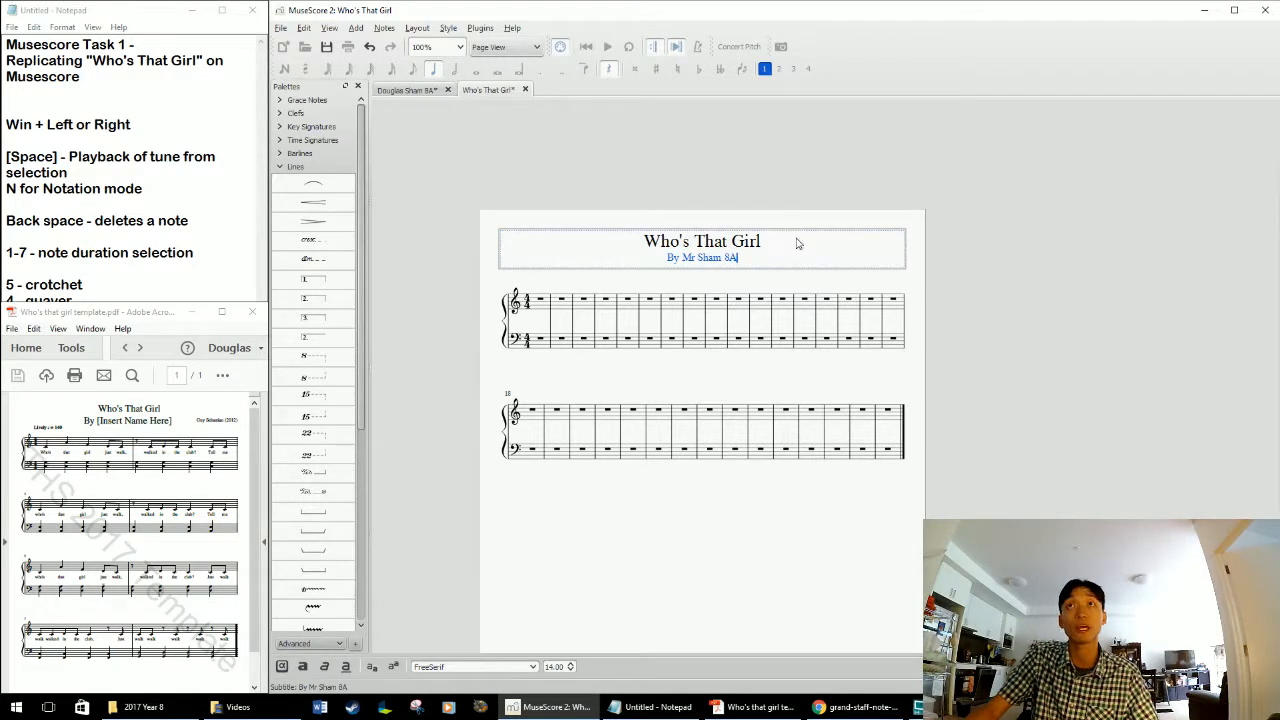
{"action": "key", "text": "Escape"}
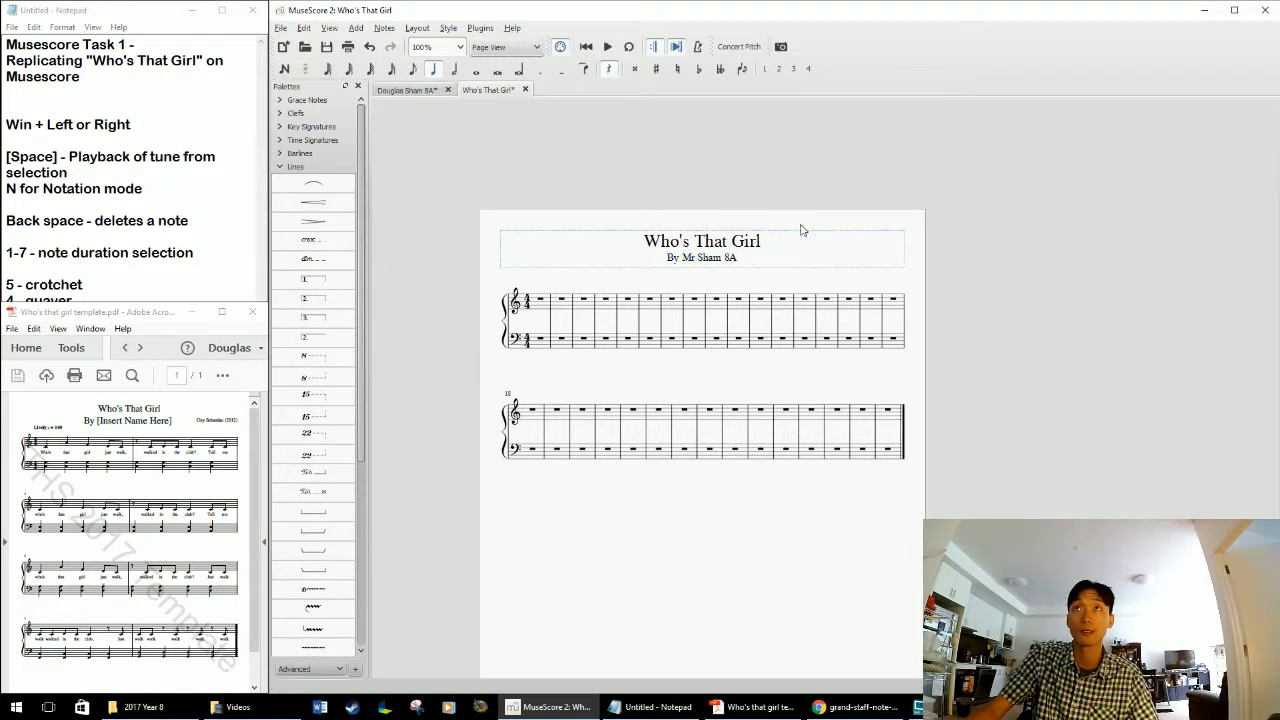
Add the composer text "Guy Sebastian (2012)" to the title frame of the score
{"action": "right_click", "coordinate": [799, 228]}
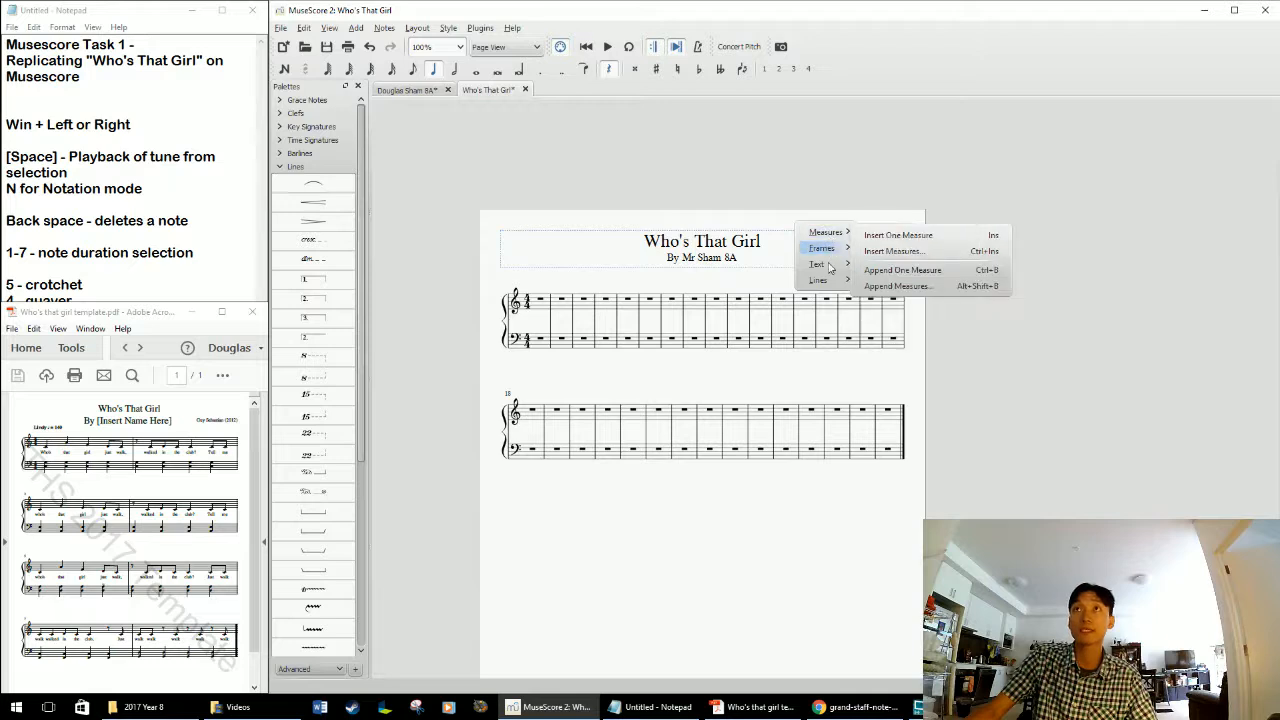
{"action": "mouse_move", "coordinate": [820, 264]}
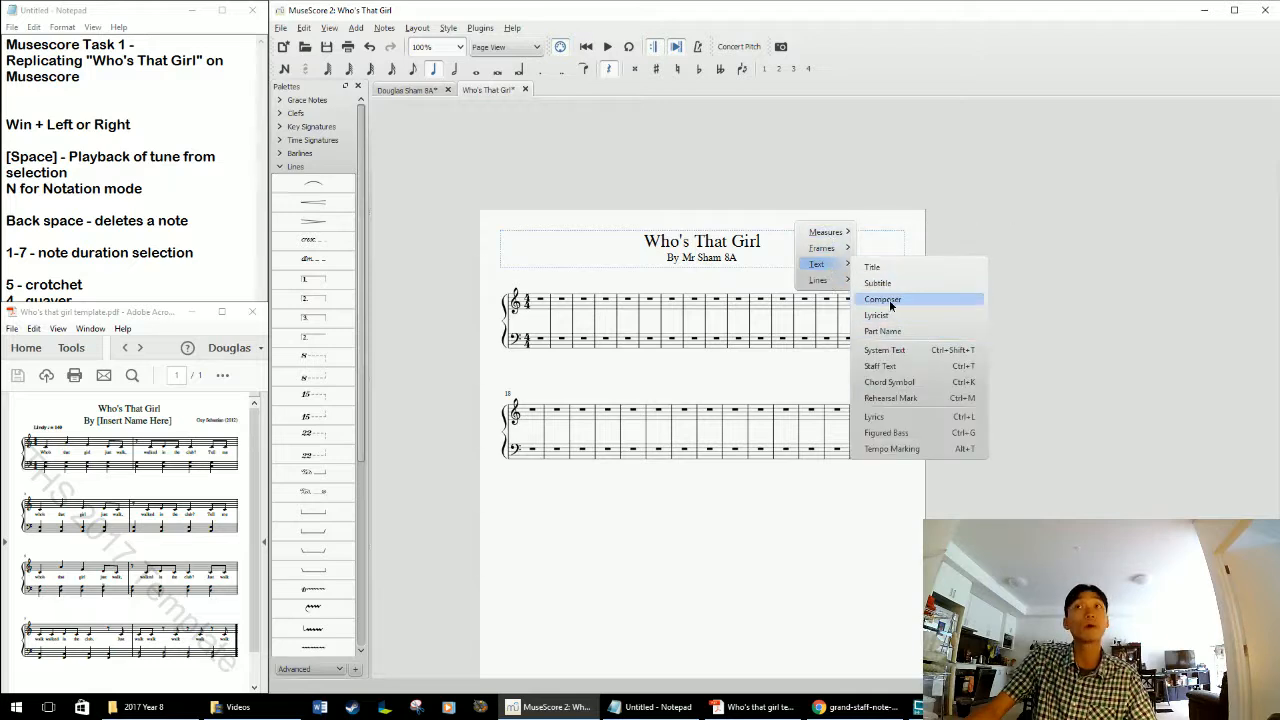
{"action": "left_click", "coordinate": [884, 299]}
{"action": "type", "text": "Gu"}
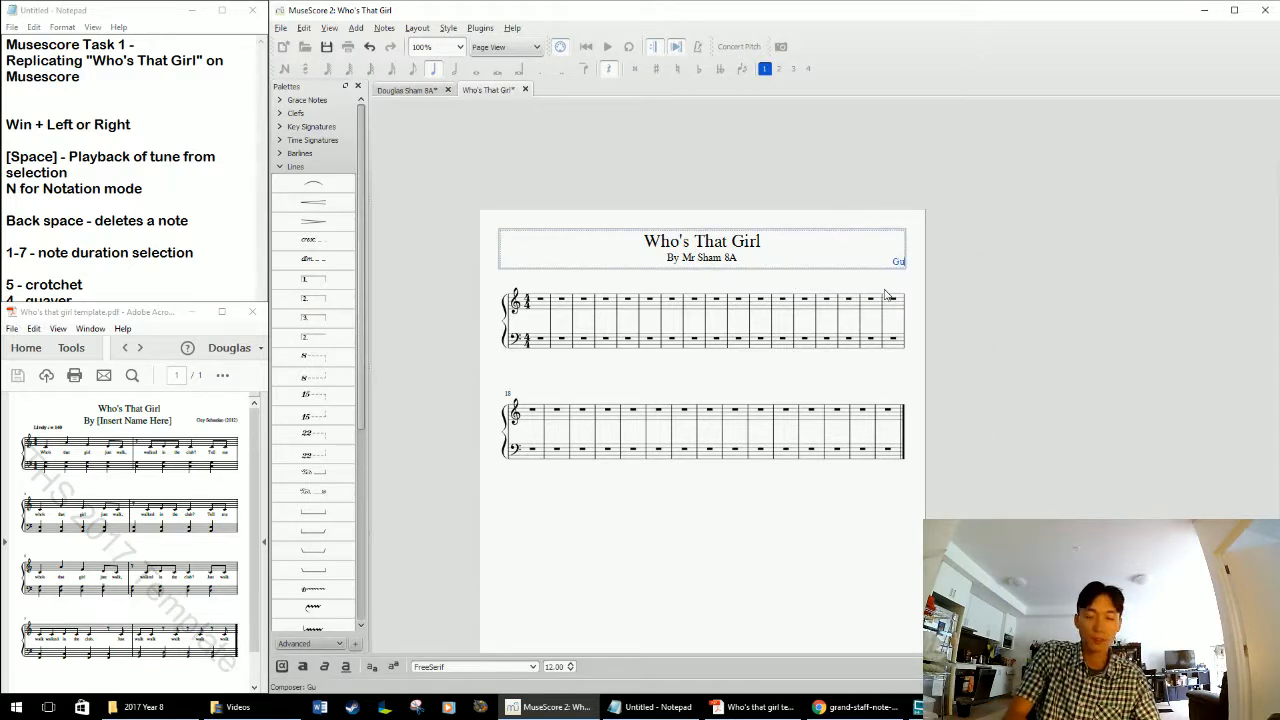
{"action": "type", "text": "y Sebasti"}
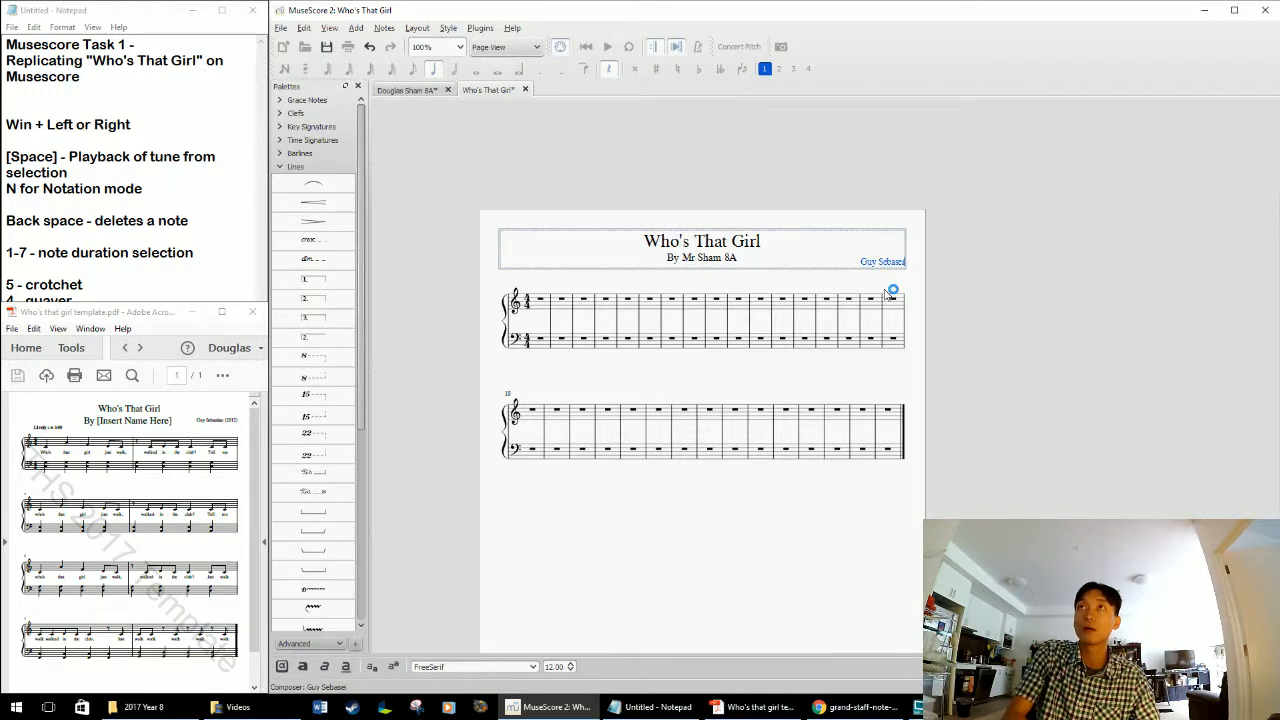
{"action": "type", "text": "an"}
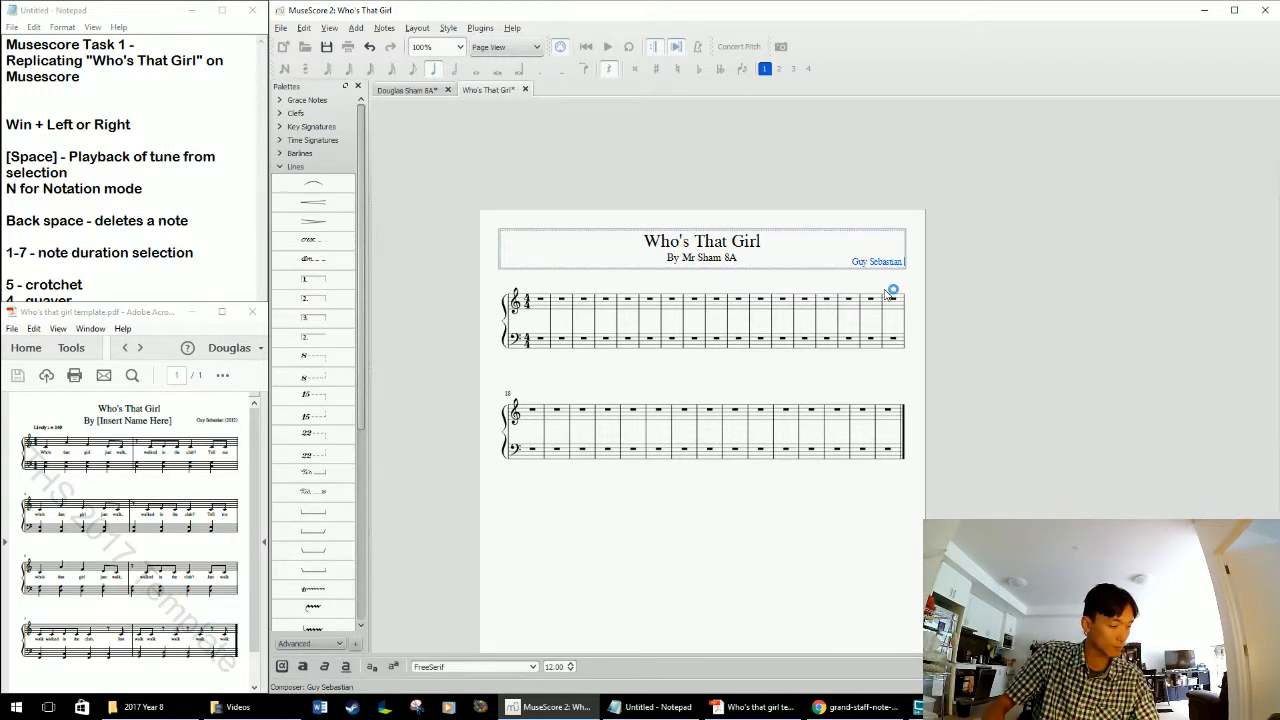
{"action": "type", "text": " (2012)"}
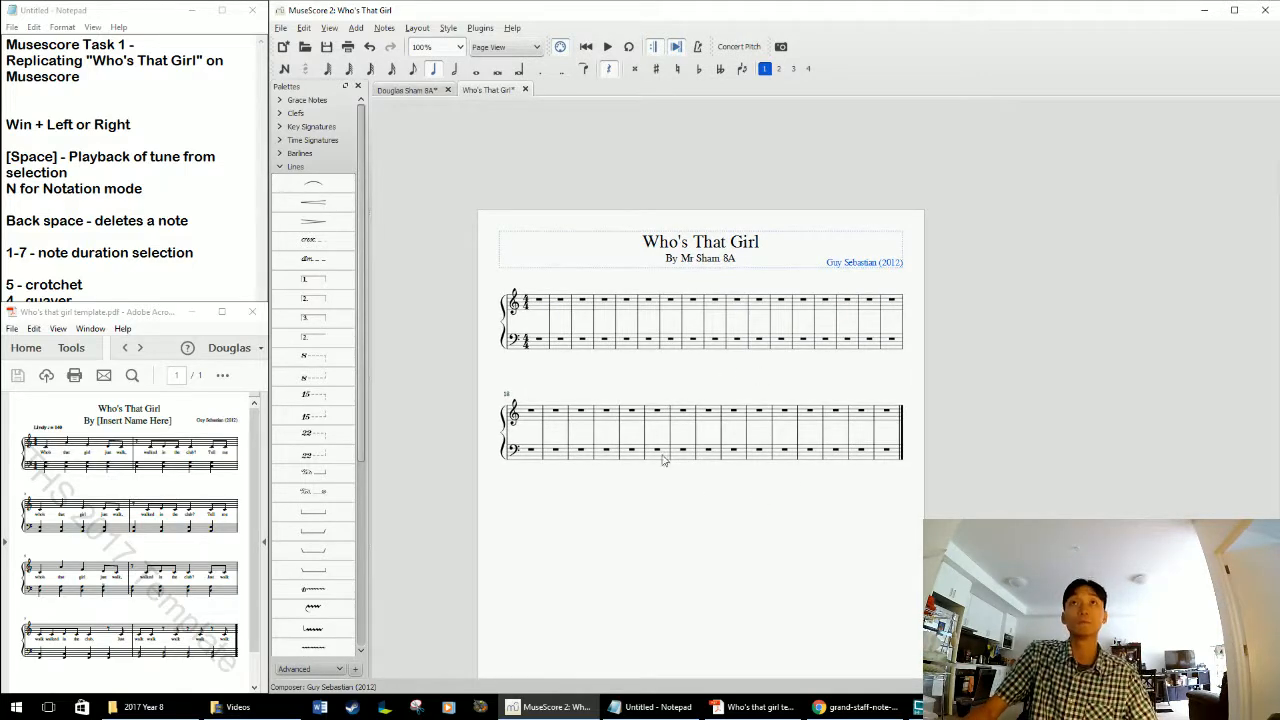
{"action": "key", "text": "Escape"}
{"action": "left_click_drag", "start_coordinate": [605, 259], "coordinate": [612, 255]}
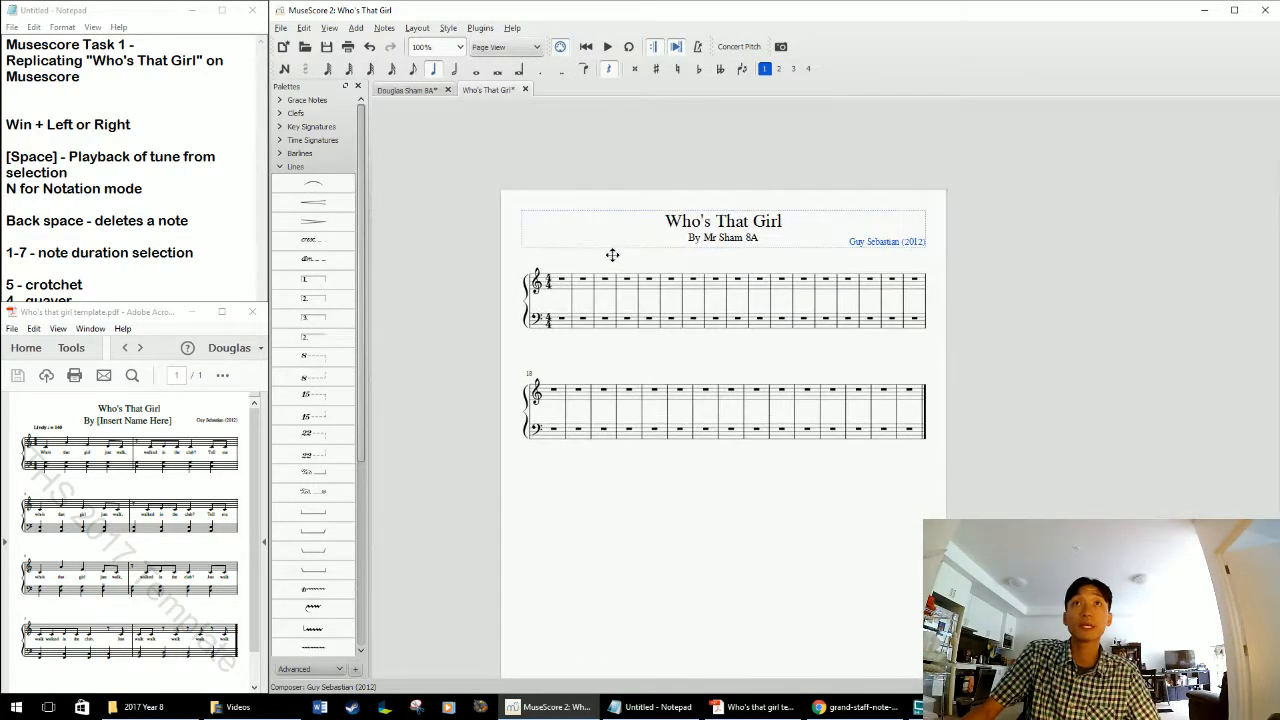
{"action": "scroll", "coordinate": [705, 337], "scroll_direction": "up", "scroll_amount": 2}
{"action": "mouse_move", "coordinate": [702, 347]}
{"action": "left_mouse_down"}
{"action": "mouse_move", "coordinate": [704, 303]}
{"action": "mouse_move", "coordinate": [702, 335]}
{"action": "left_mouse_up"}
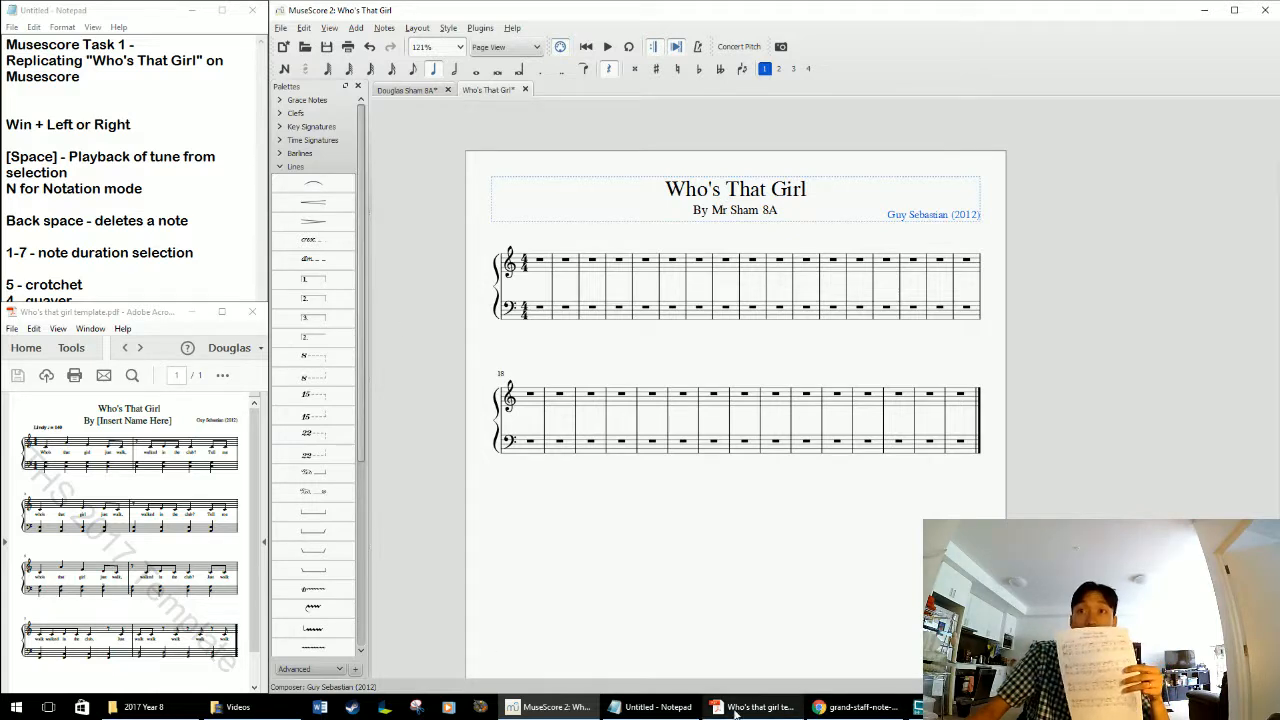
Bring up the grand staff note-name chart in the browser and the Notepad shortcut list beside the score
{"action": "left_click", "coordinate": [855, 707]}
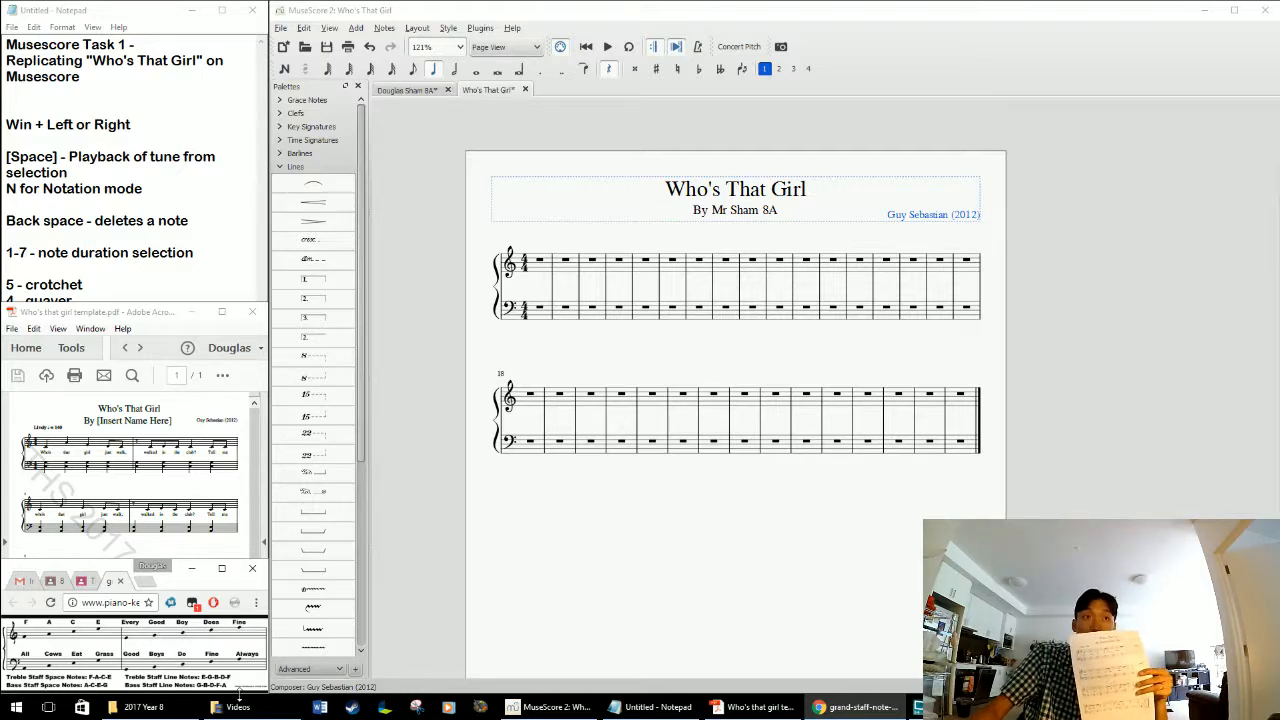
{"action": "left_click", "coordinate": [642, 505]}
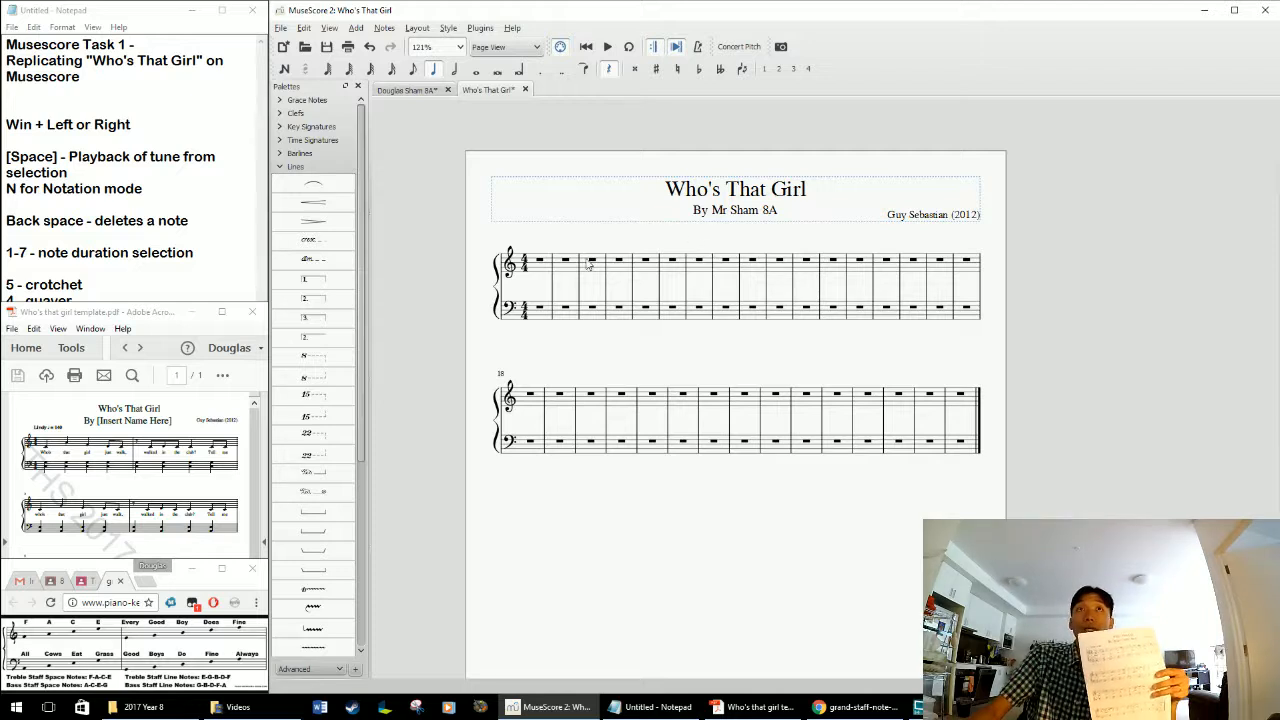
{"action": "left_click", "coordinate": [140, 124]}
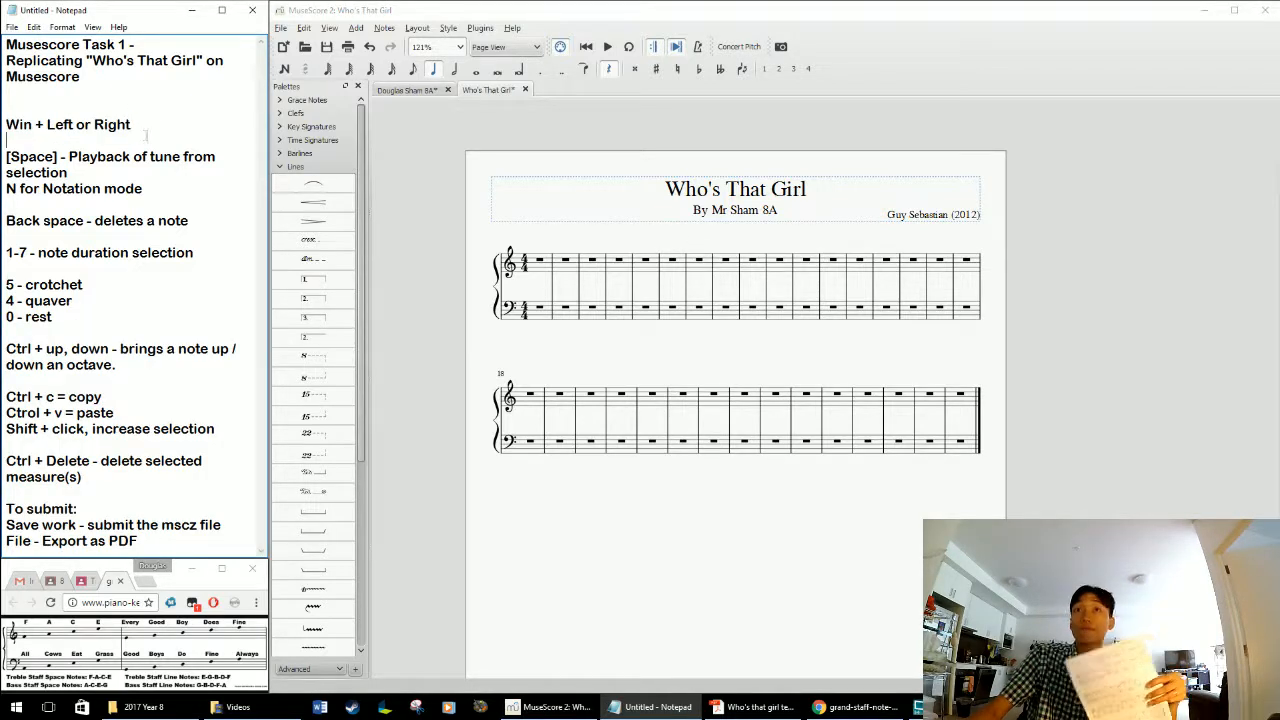
{"action": "left_click_drag", "start_coordinate": [145, 136], "coordinate": [153, 108]}
{"action": "left_click", "coordinate": [155, 120]}
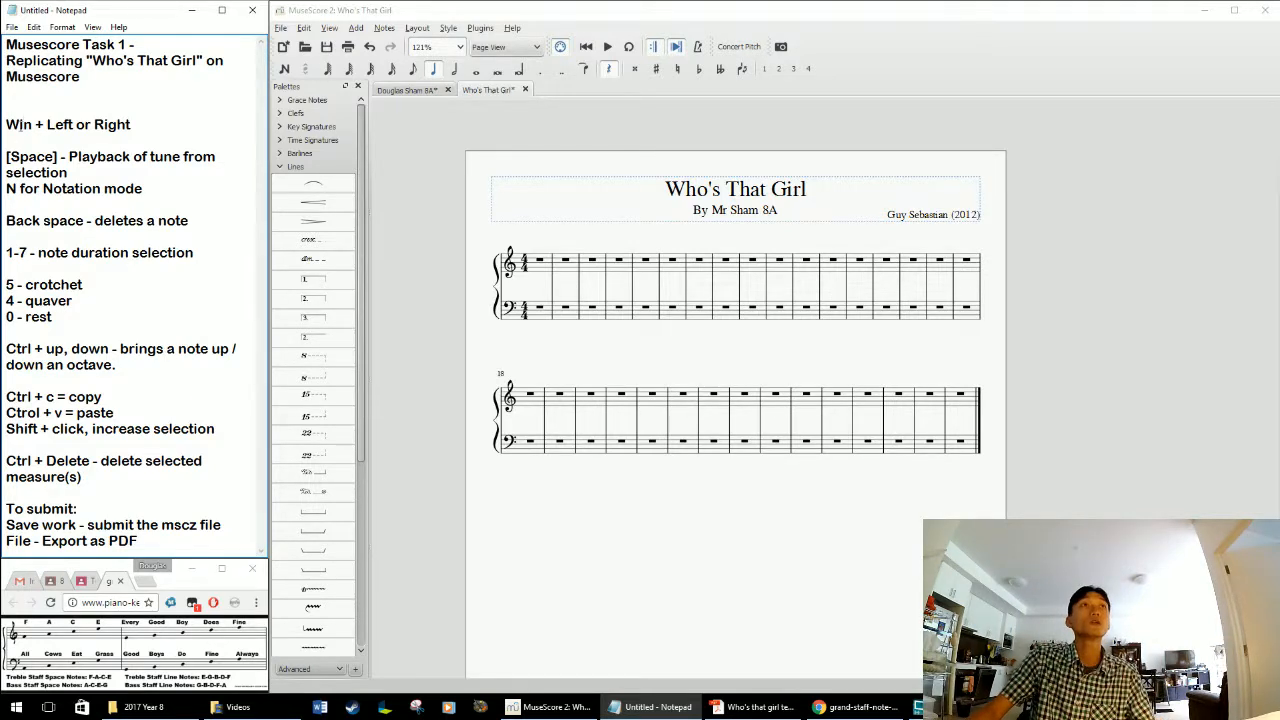
Highlight the window-snapping shortcut in the notes and try it by maximizing, restoring and half-screen snapping the score window
{"action": "left_click_drag", "start_coordinate": [7, 124], "coordinate": [96, 124]}
{"action": "left_click", "coordinate": [584, 158]}
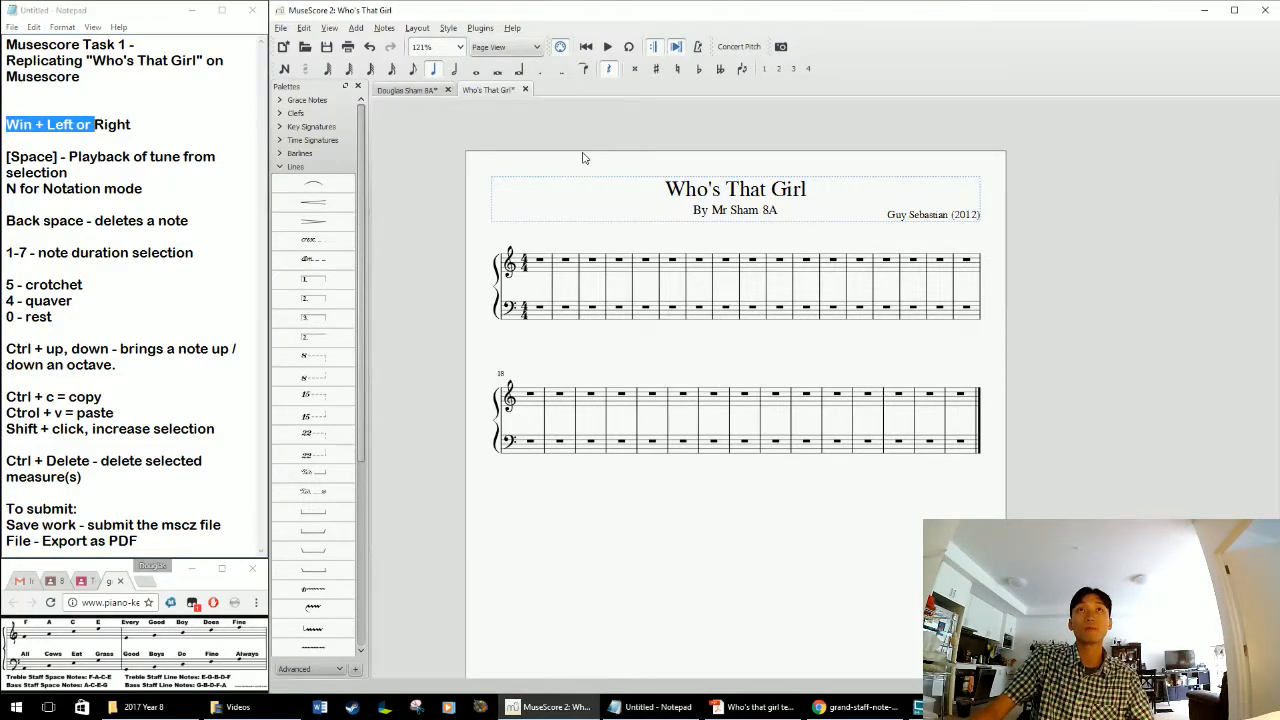
{"action": "key", "text": "super+Up"}
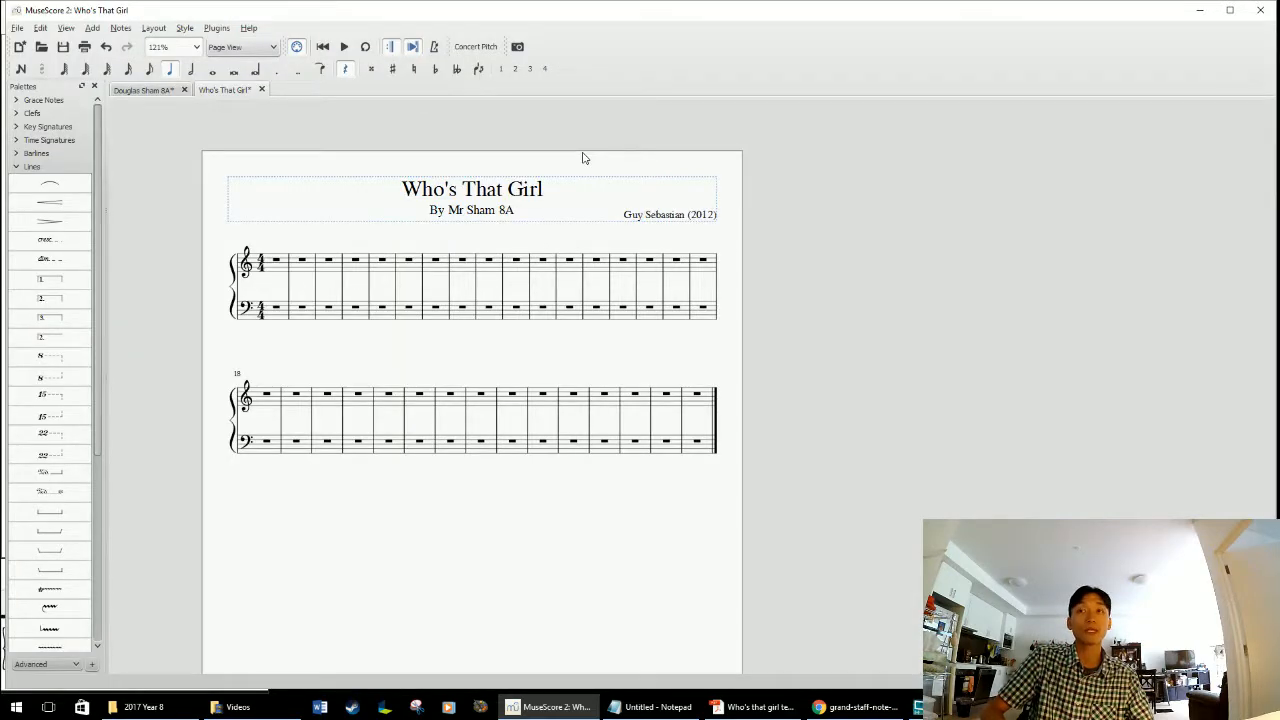
{"action": "key", "text": "super+Down"}
{"action": "key", "text": "super+Left"}
{"action": "key", "text": "super+Right"}
{"action": "key", "text": "super+Left"}
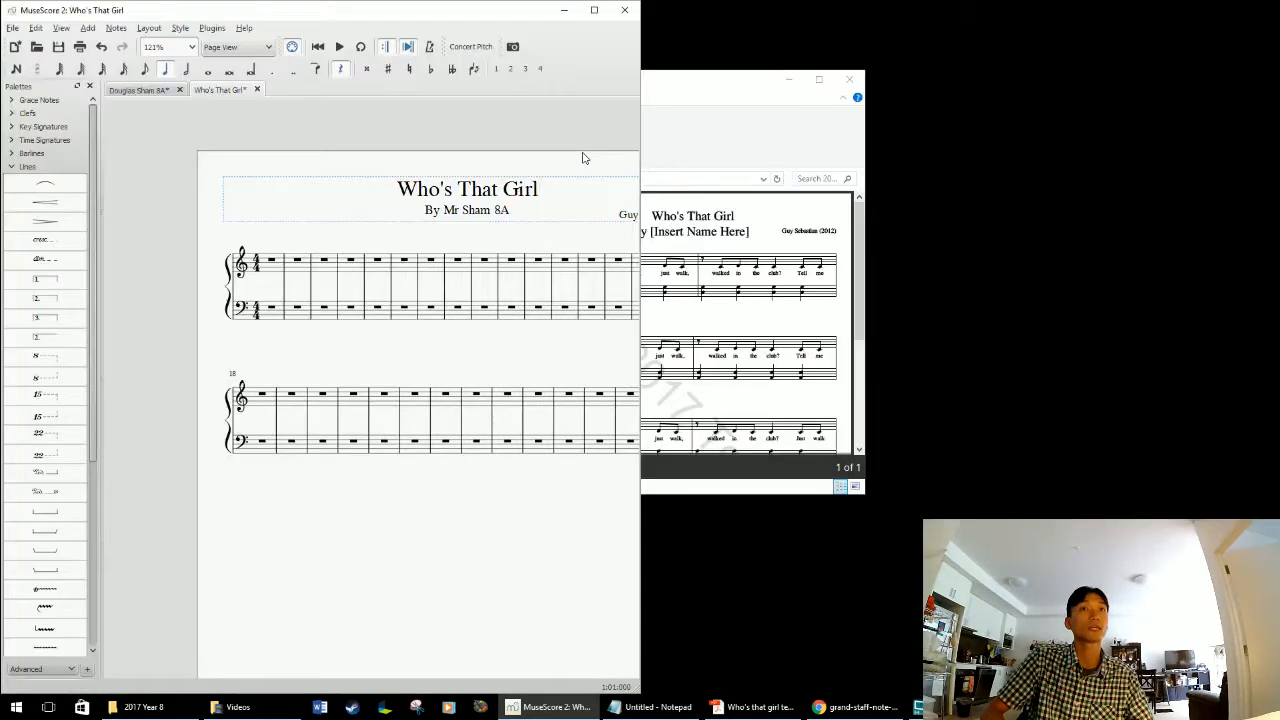
{"action": "key", "text": "super+Up"}
{"action": "key", "text": "super+Down"}
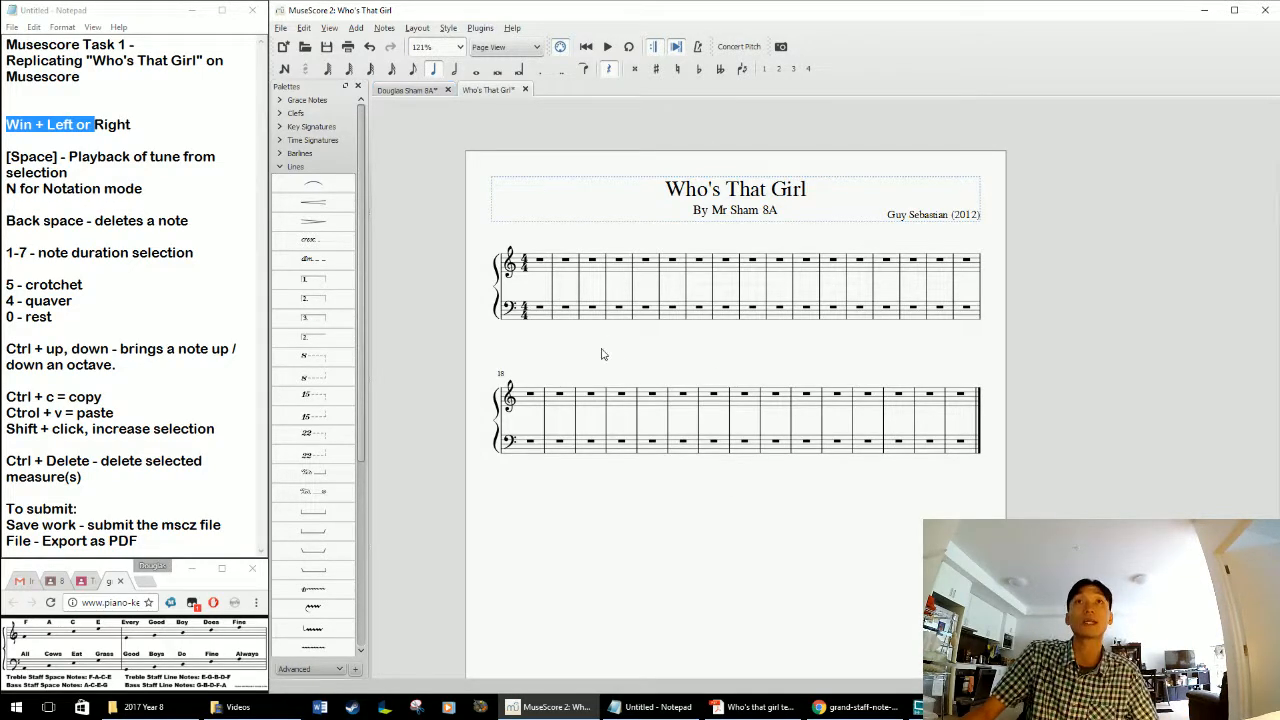
Enter crotchets C4, G4 and E4 in the treble staff of measure 1 in note input mode, consulting the template PDF
{"action": "mouse_move", "coordinate": [616, 344]}
{"action": "left_mouse_down"}
{"action": "mouse_move", "coordinate": [648, 346]}
{"action": "mouse_move", "coordinate": [616, 338]}
{"action": "left_mouse_up"}
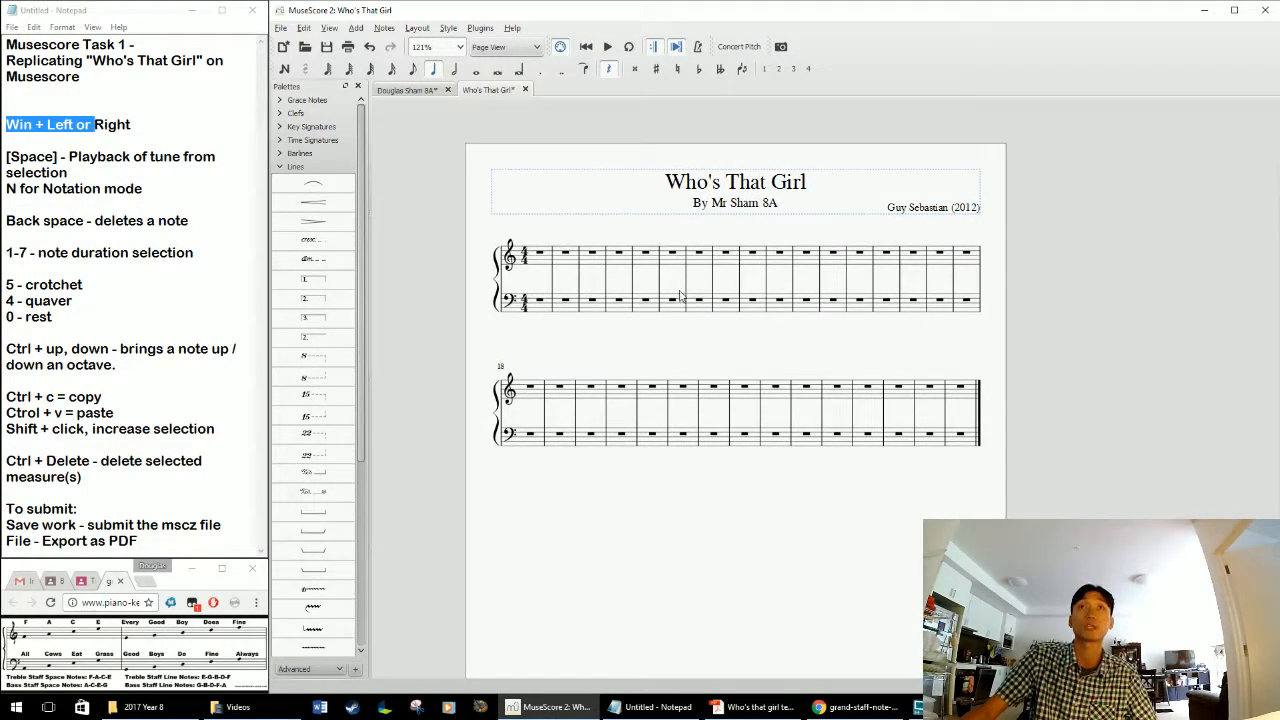
{"action": "left_click", "coordinate": [540, 254]}
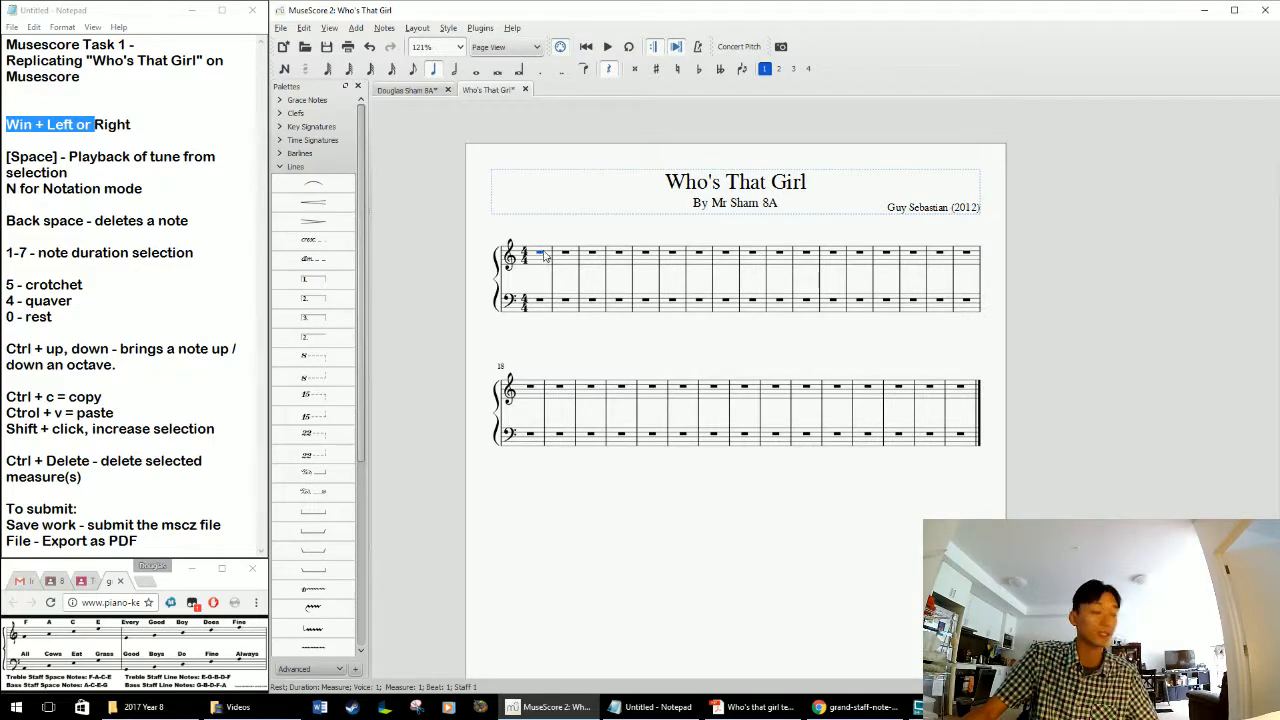
{"action": "left_click_drag", "start_coordinate": [62, 188], "coordinate": [143, 188]}
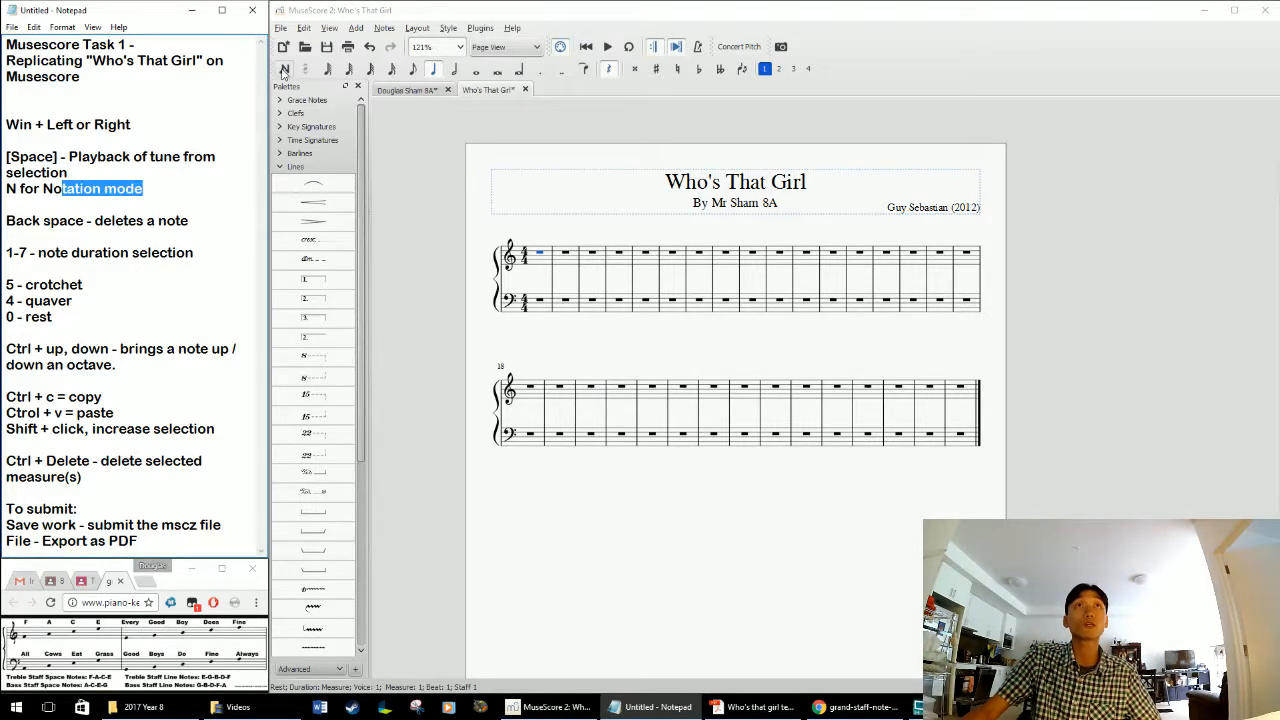
{"action": "left_click", "coordinate": [284, 69]}
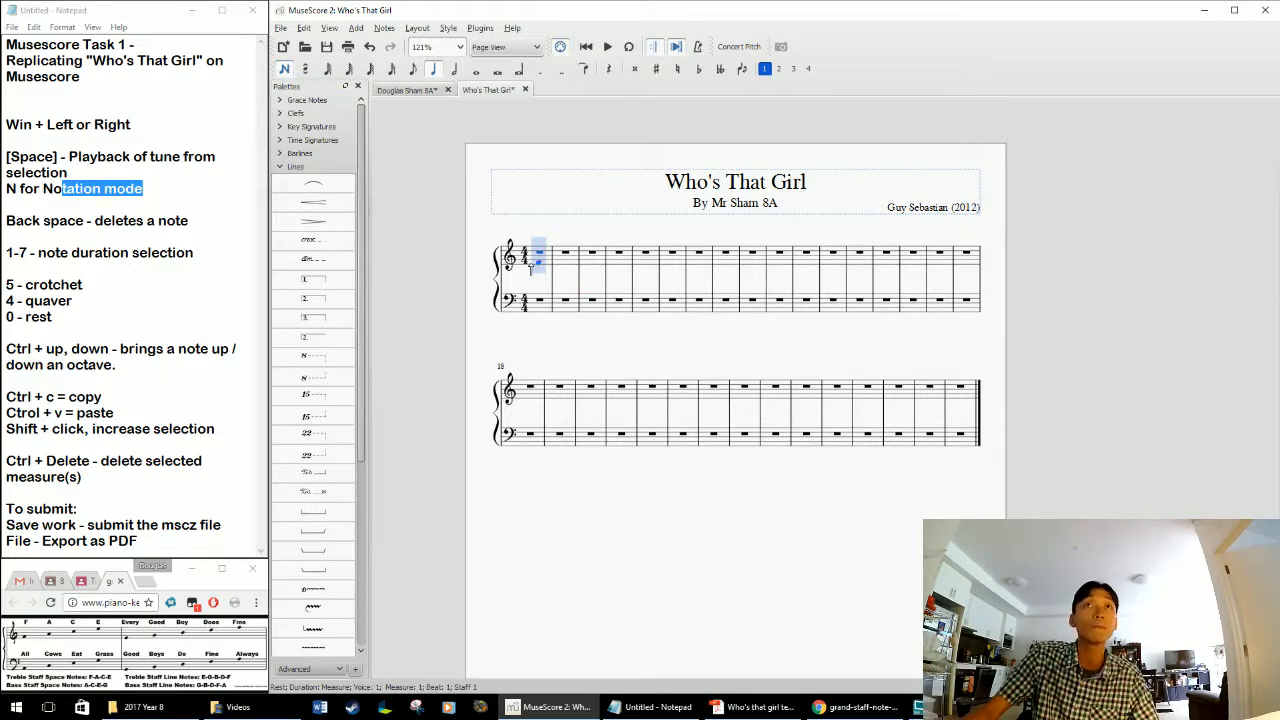
{"action": "left_click", "coordinate": [533, 272]}
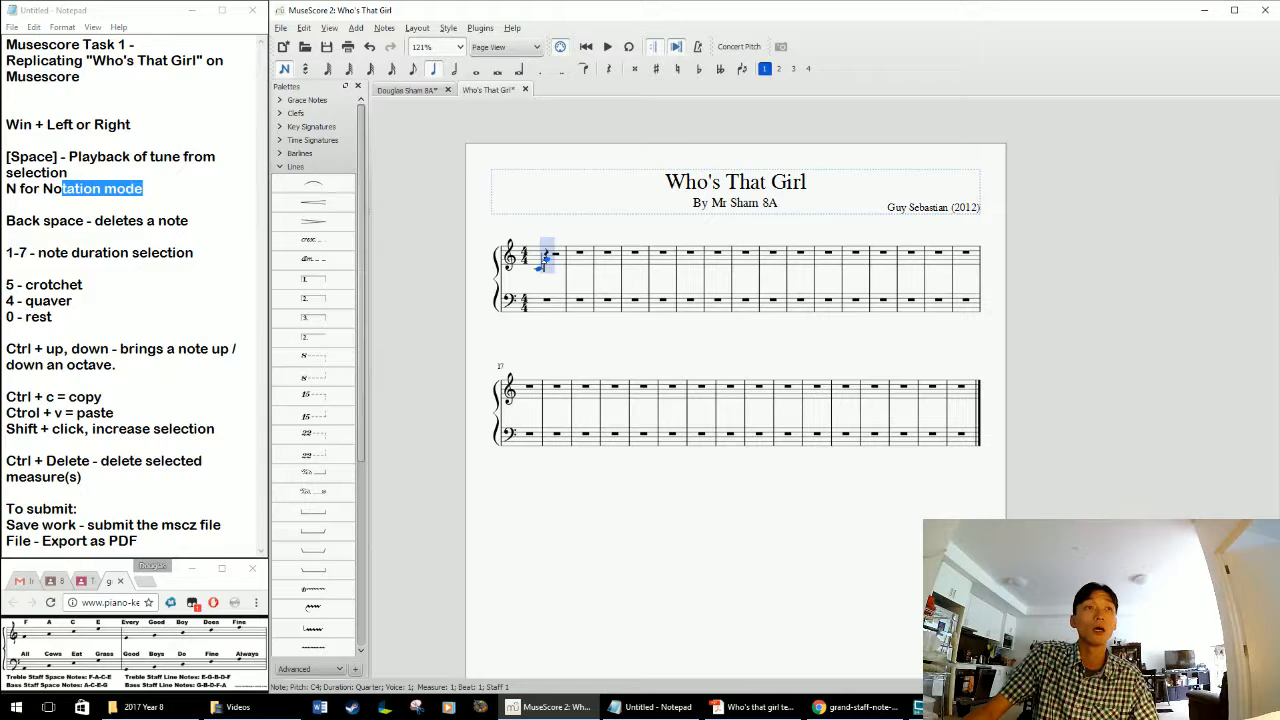
{"action": "left_click", "coordinate": [755, 707]}
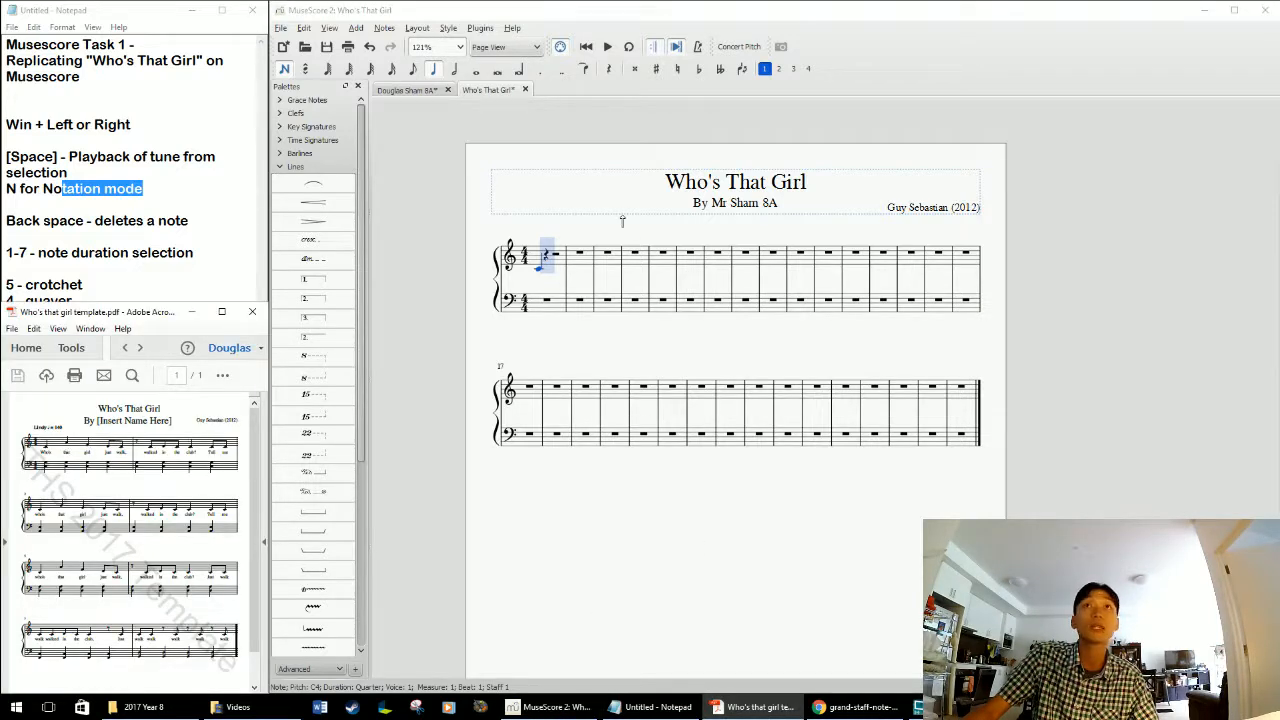
{"action": "left_click", "coordinate": [546, 258]}
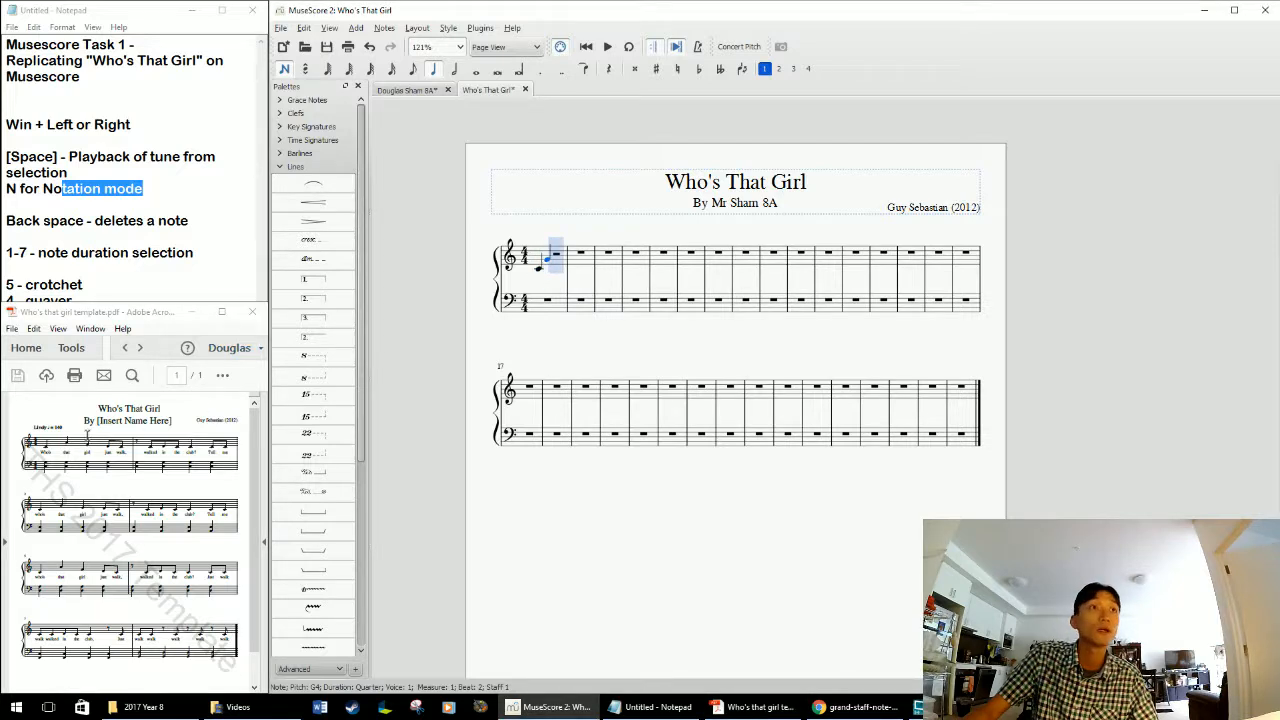
{"action": "left_click", "coordinate": [552, 266]}
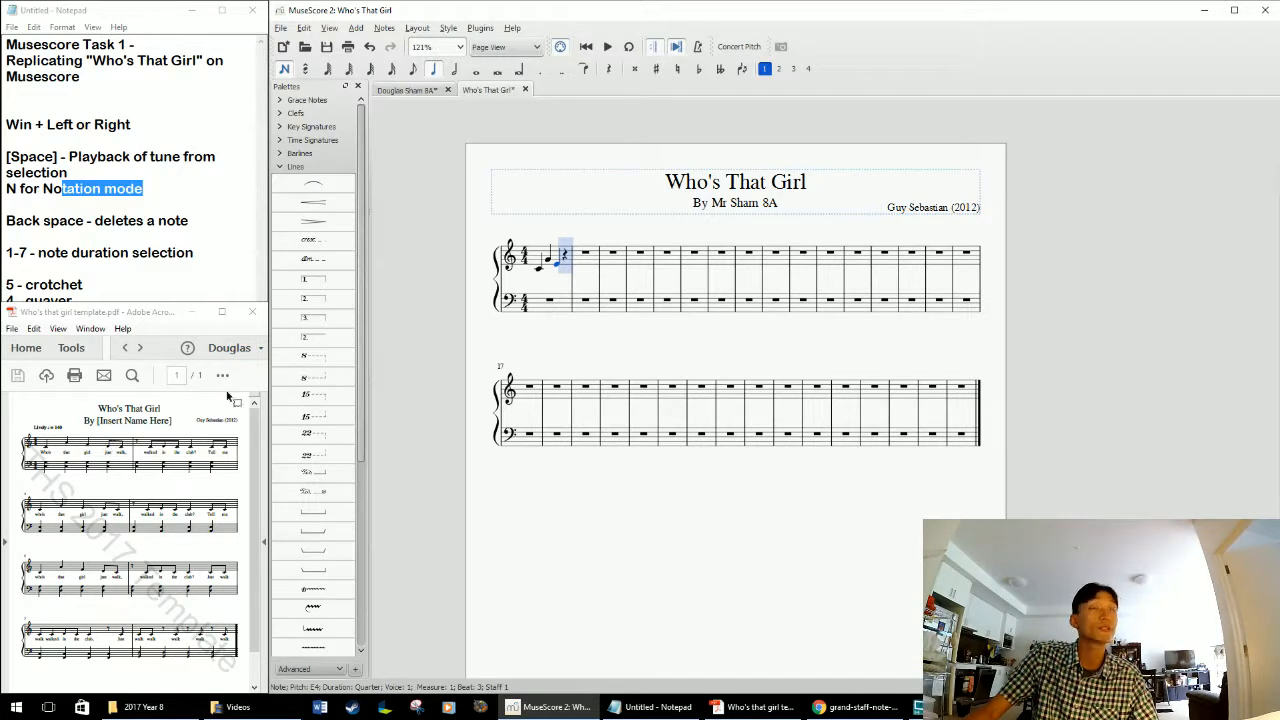
Complete beat 4 of measure 1 in the treble staff with quavers D4 and C4
{"action": "left_click", "coordinate": [416, 70]}
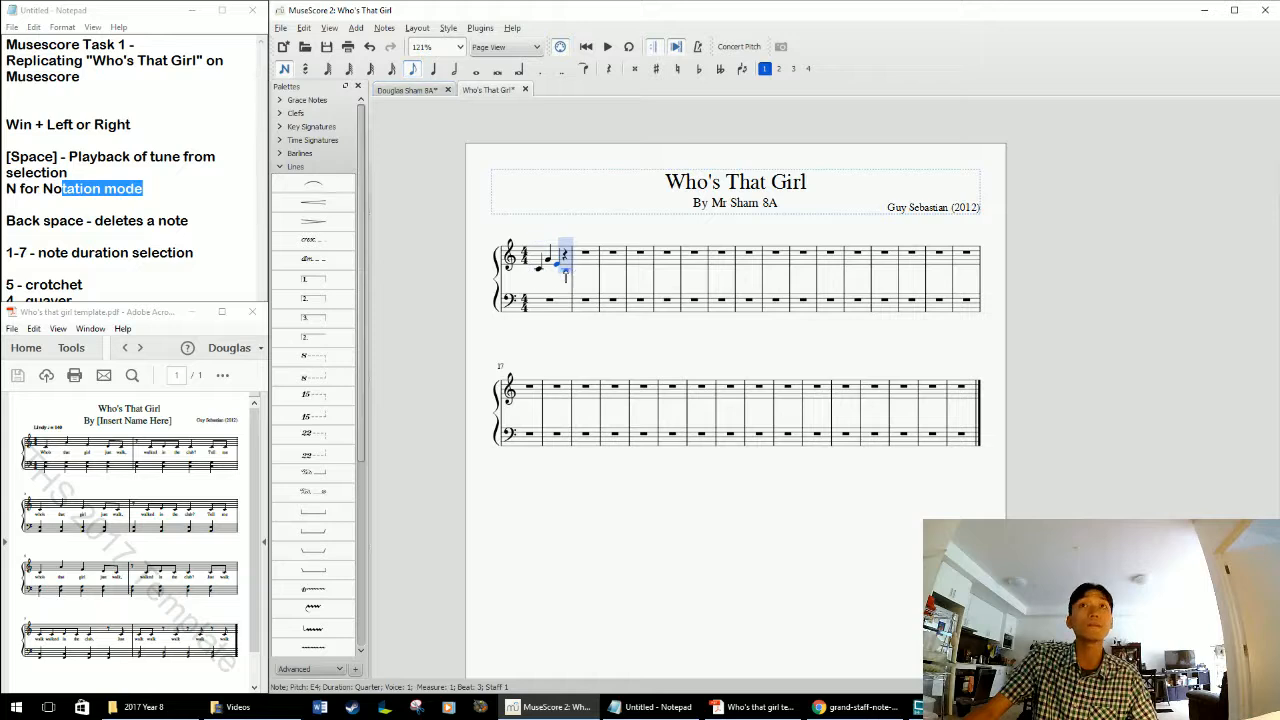
{"action": "left_click", "coordinate": [565, 267]}
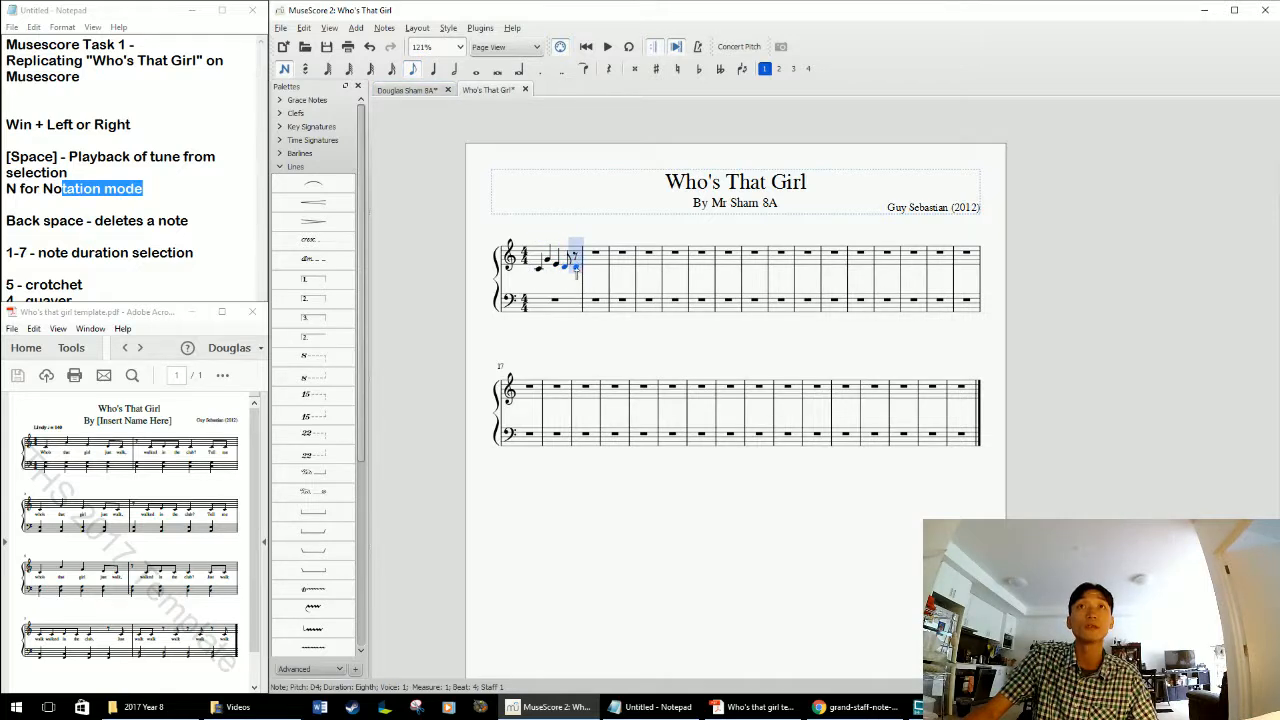
{"action": "left_click", "coordinate": [575, 271]}
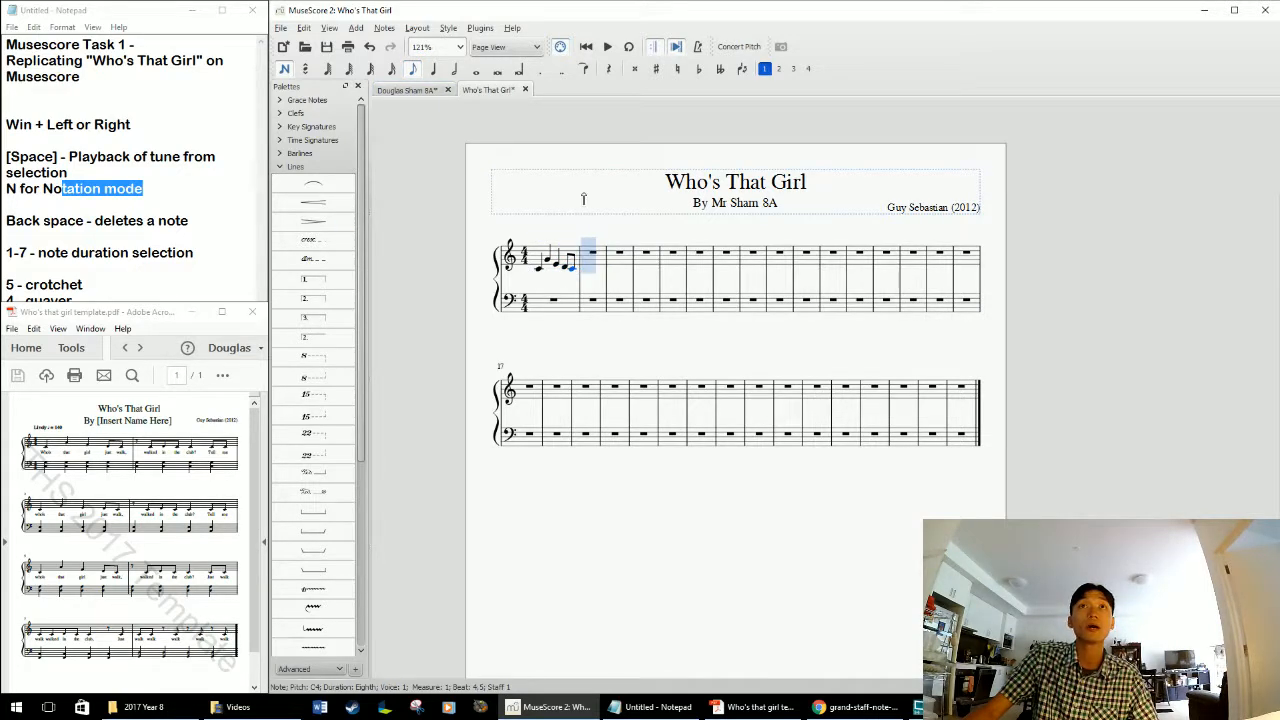
Review the note duration shortcuts in the Notepad list, including those for crotchet, quaver and rest
{"action": "left_click", "coordinate": [97, 188]}
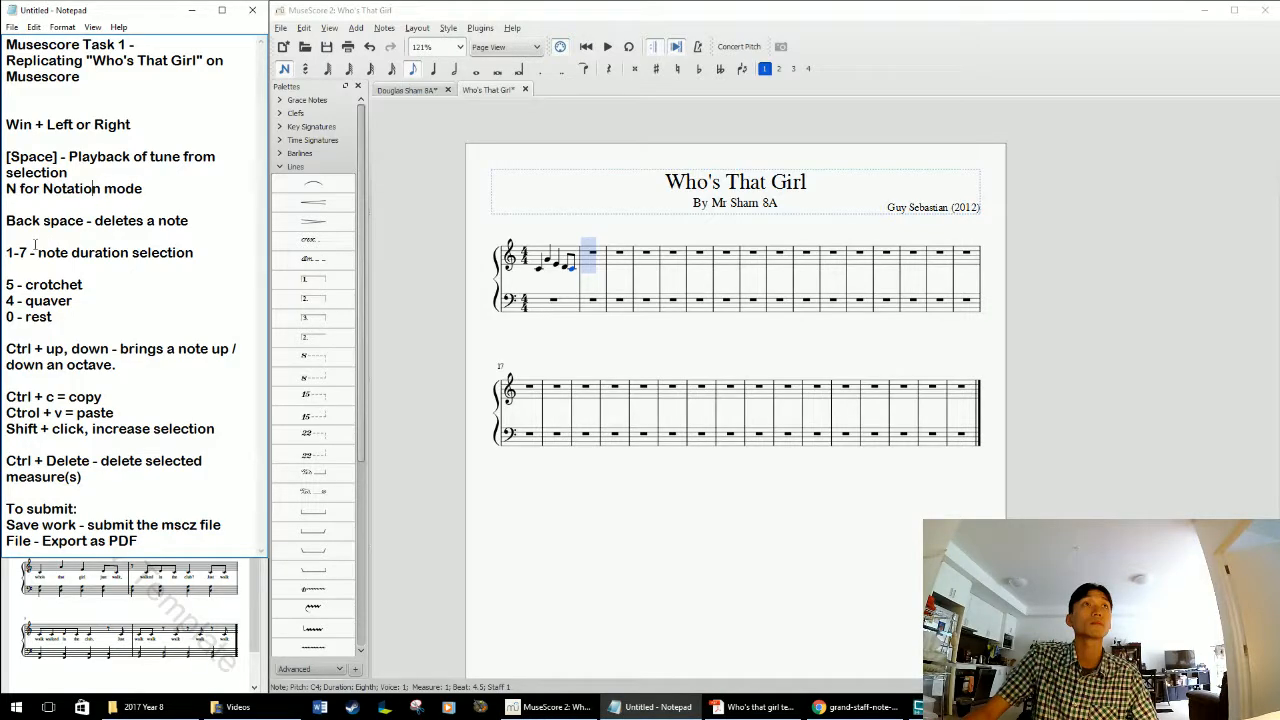
{"action": "left_click_drag", "start_coordinate": [8, 253], "coordinate": [74, 253]}
{"action": "left_click", "coordinate": [90, 252]}
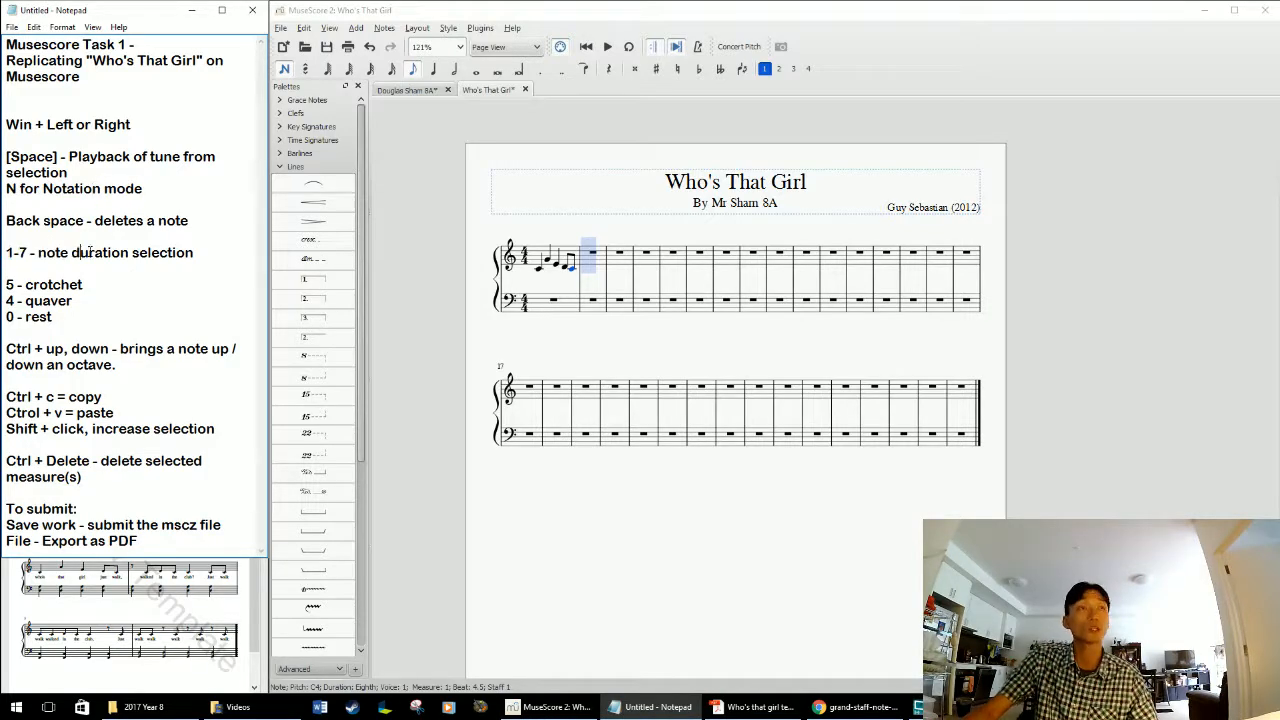
{"action": "left_click_drag", "start_coordinate": [193, 252], "coordinate": [160, 252]}
{"action": "left_click_drag", "start_coordinate": [86, 287], "coordinate": [1, 272]}
{"action": "left_click", "coordinate": [57, 316]}
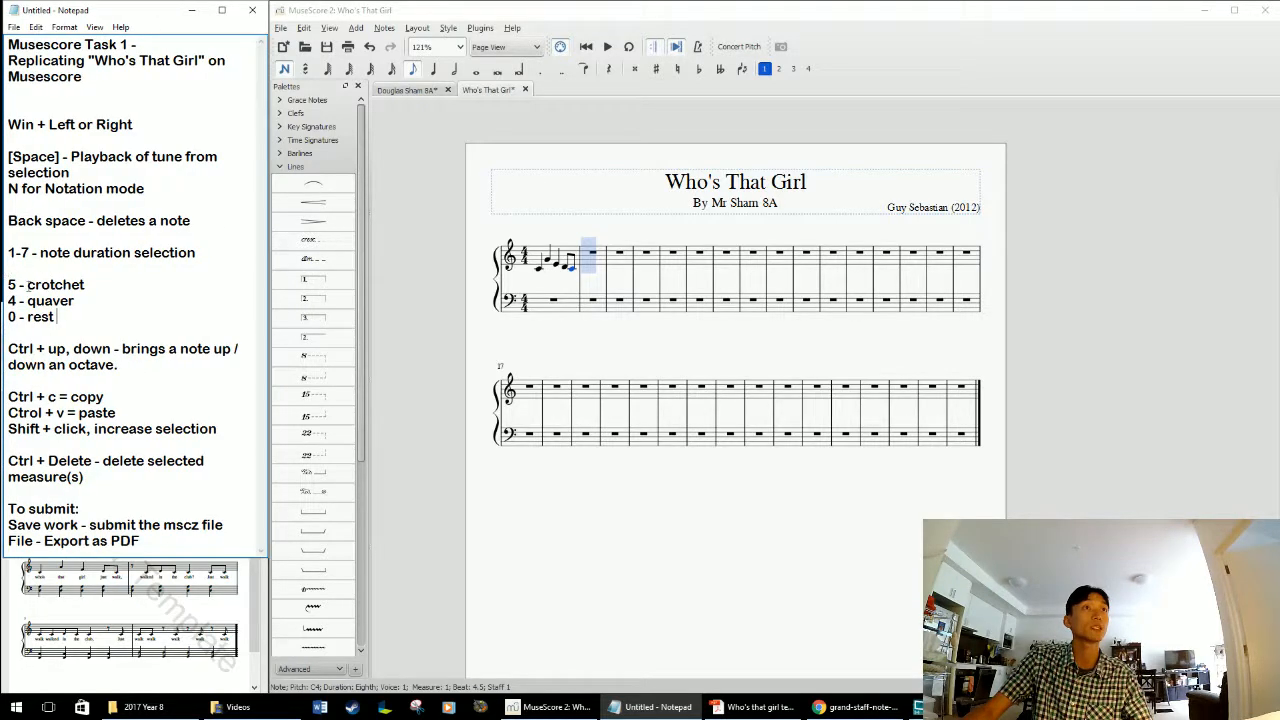
Enter a quaver rest on beat 1 of measure 2 in the treble staff
{"action": "left_click", "coordinate": [767, 19]}
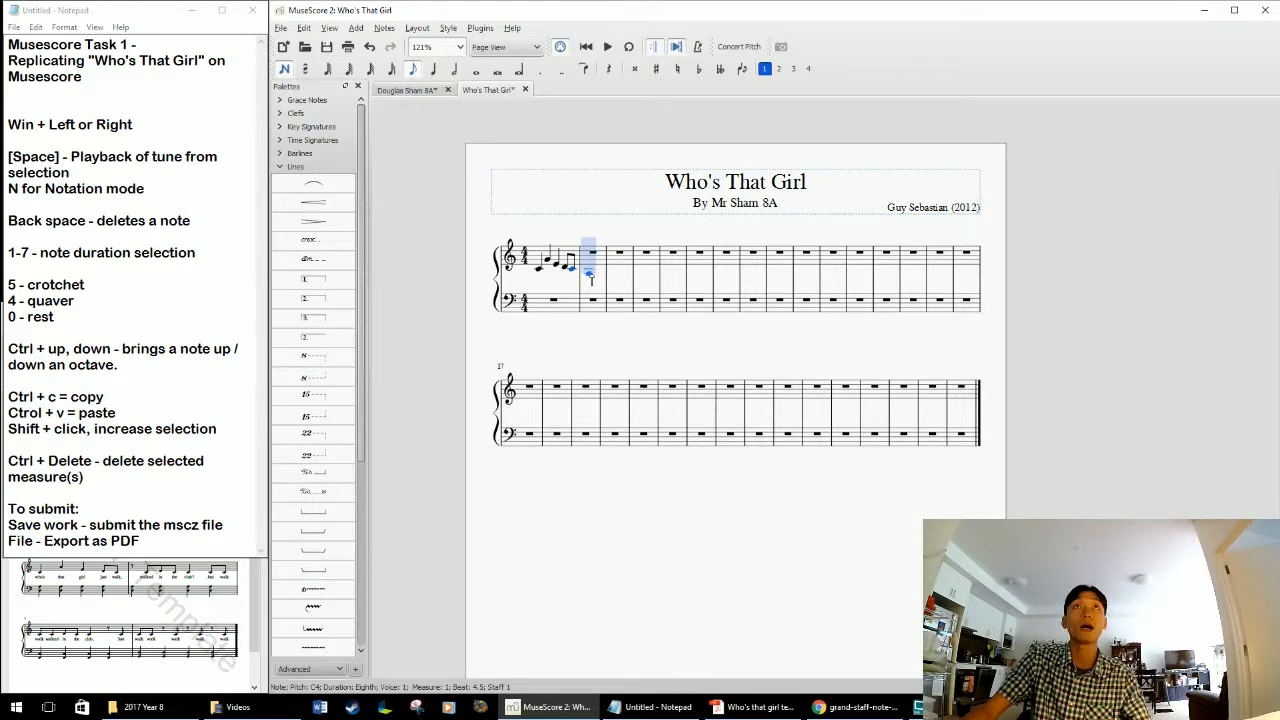
{"action": "key", "text": "3"}
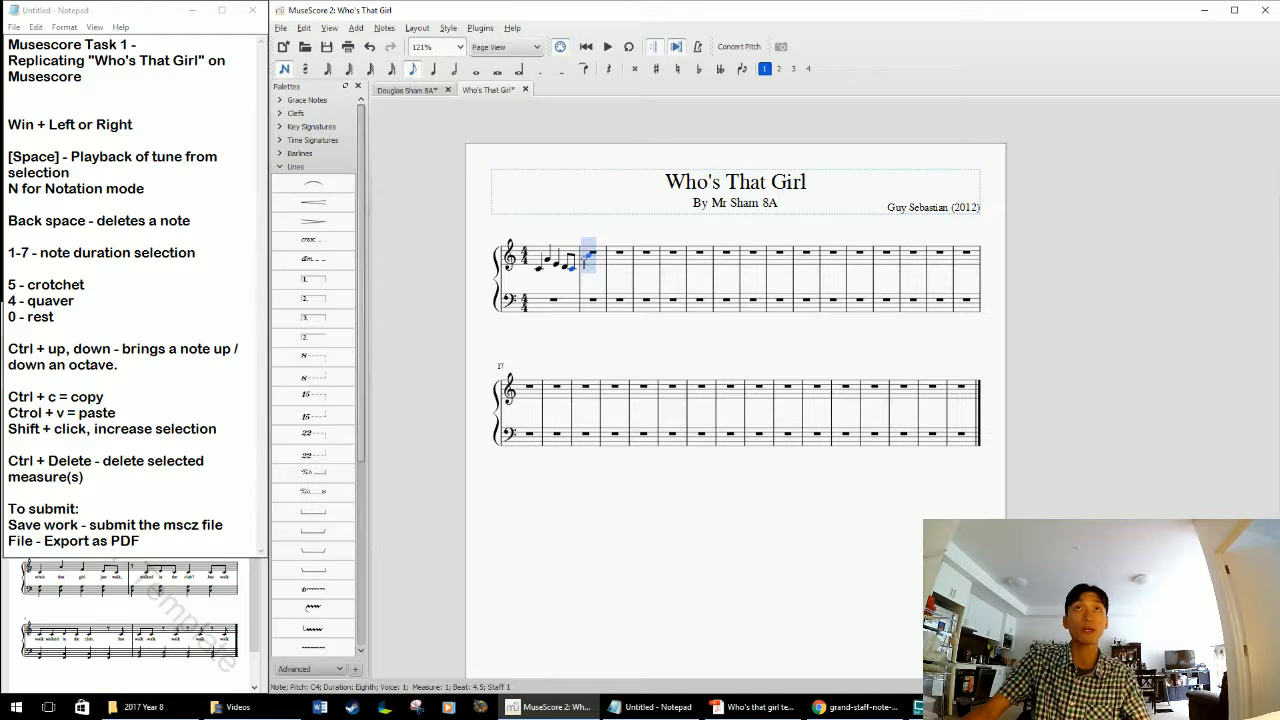
{"action": "left_click", "coordinate": [609, 69]}
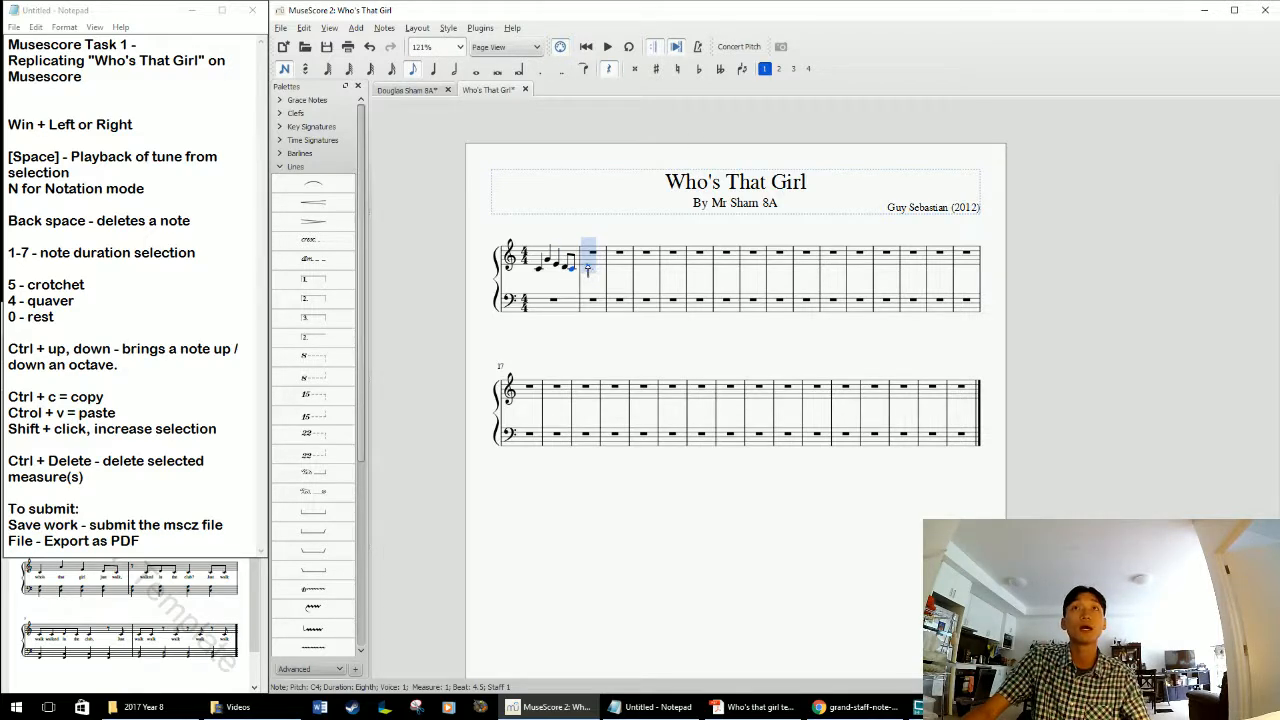
{"action": "left_click", "coordinate": [592, 268]}
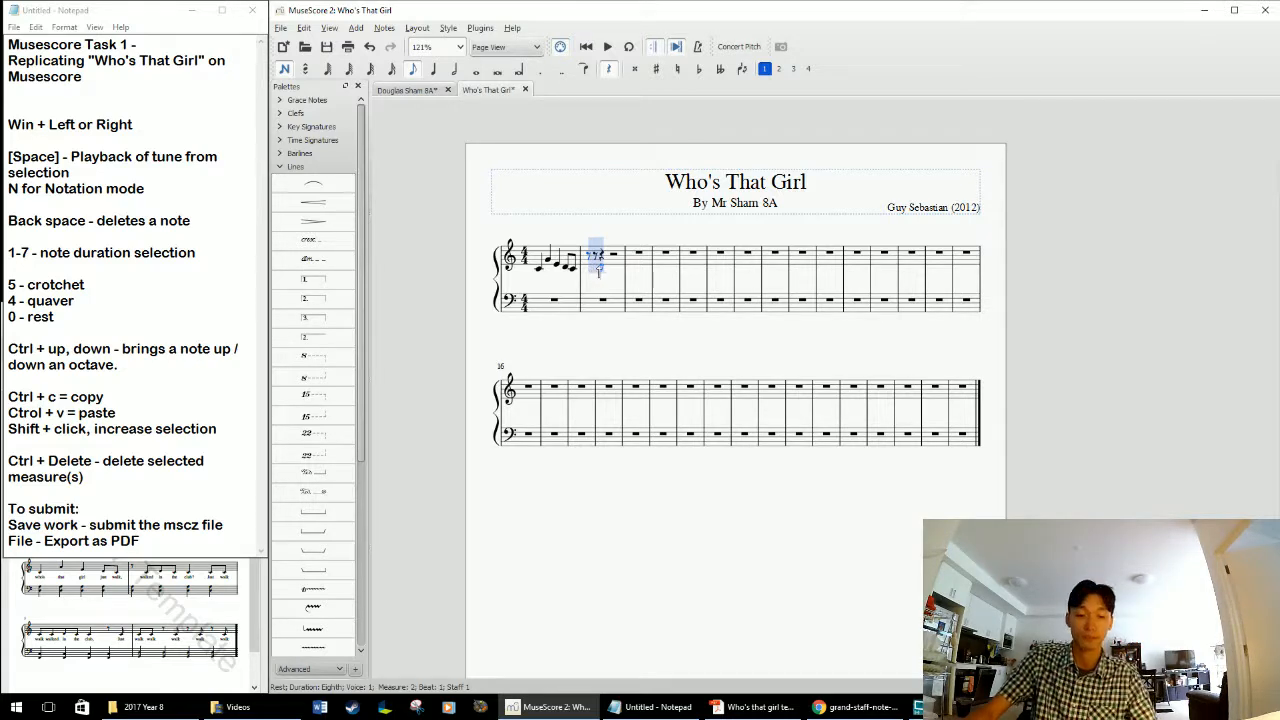
{"action": "key", "text": "Right"}
{"action": "key", "text": "Left"}
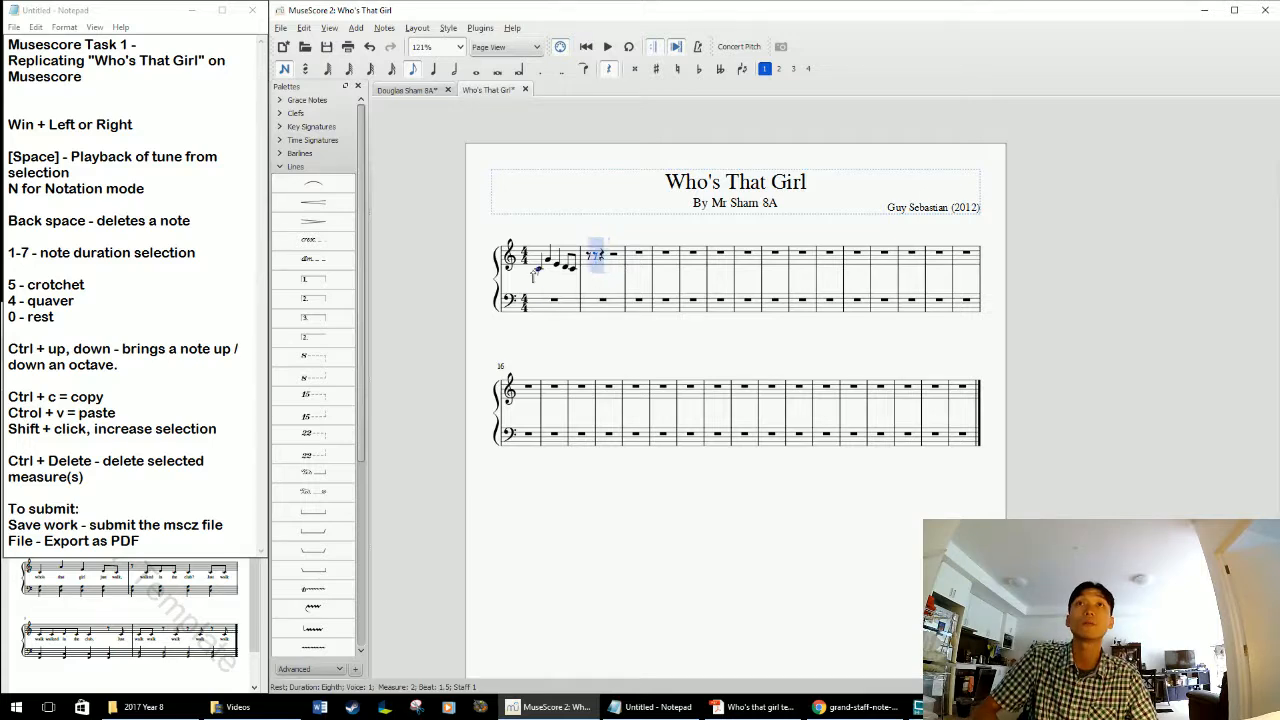
{"action": "key", "text": "Right"}
{"action": "key", "text": "Left"}
{"action": "key", "text": "0"}
{"action": "key", "text": "0"}
{"action": "key", "text": "Left"}
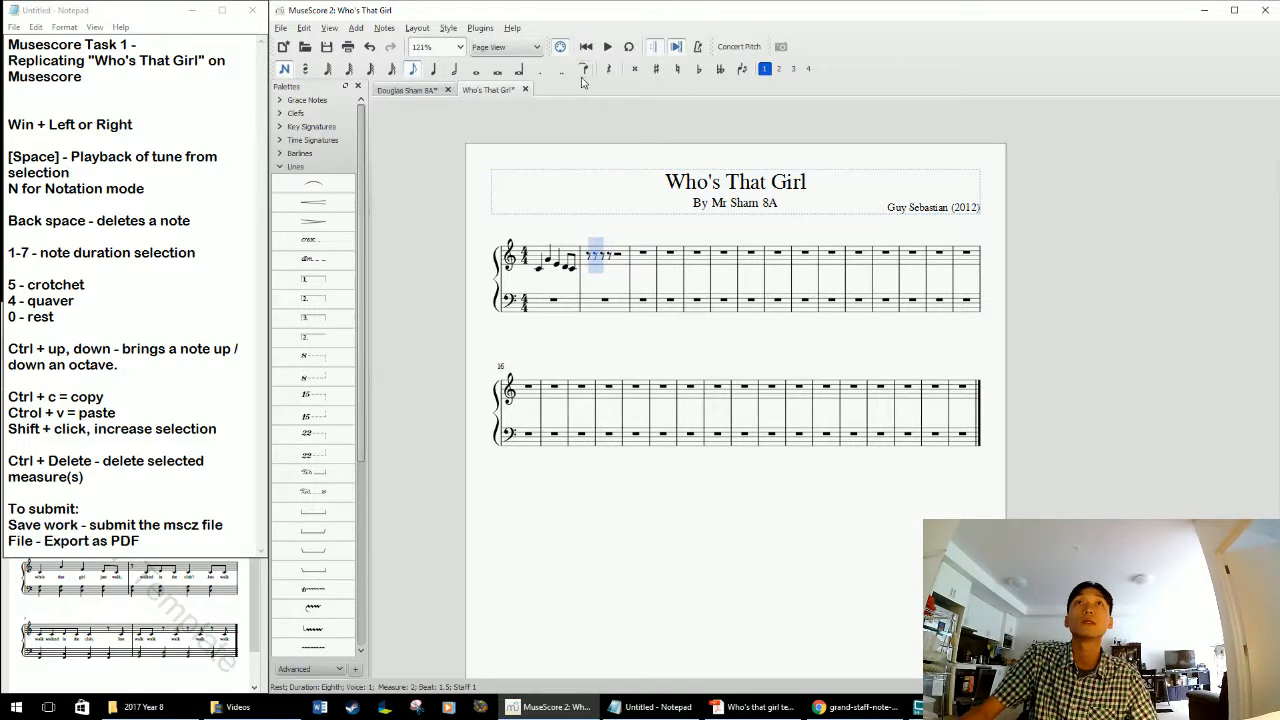
Complete measure 2 of the treble staff with quavers C4, D4 and C4, a crotchet C4, and two quavers C4
{"action": "key", "text": "c"}
{"action": "key", "text": "c"}
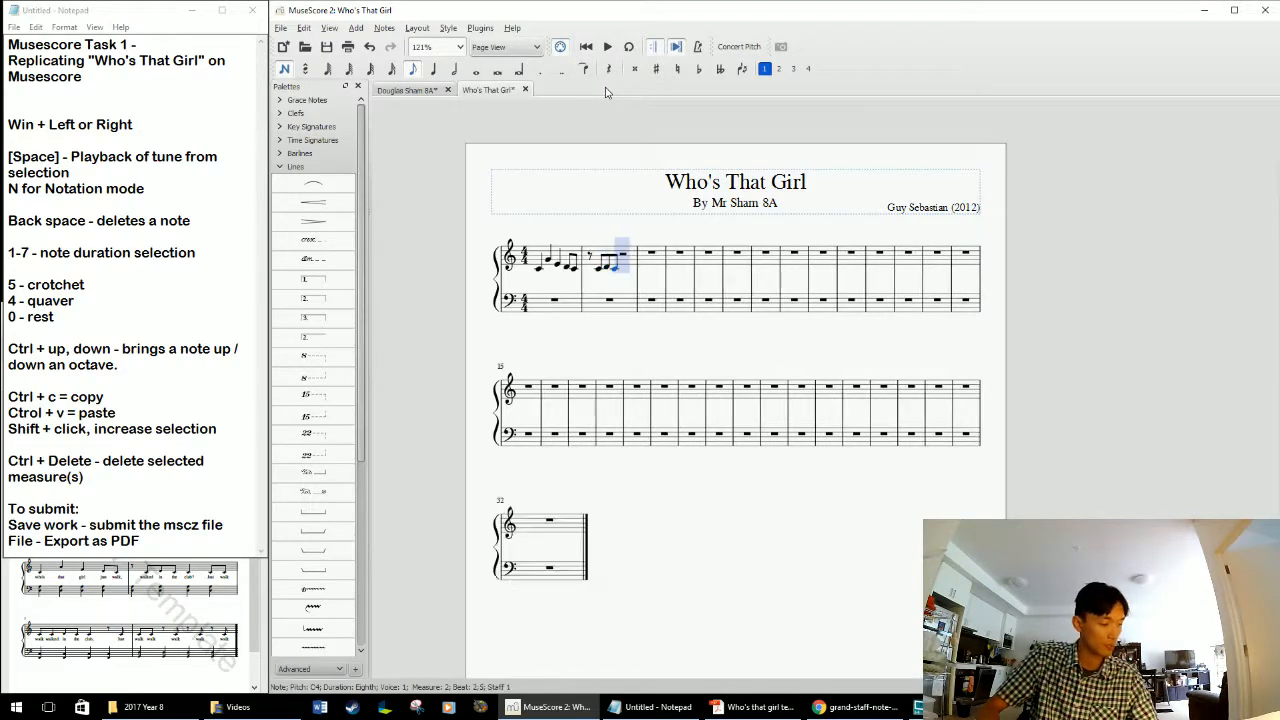
{"action": "key", "text": "5"}
{"action": "key", "text": "c"}
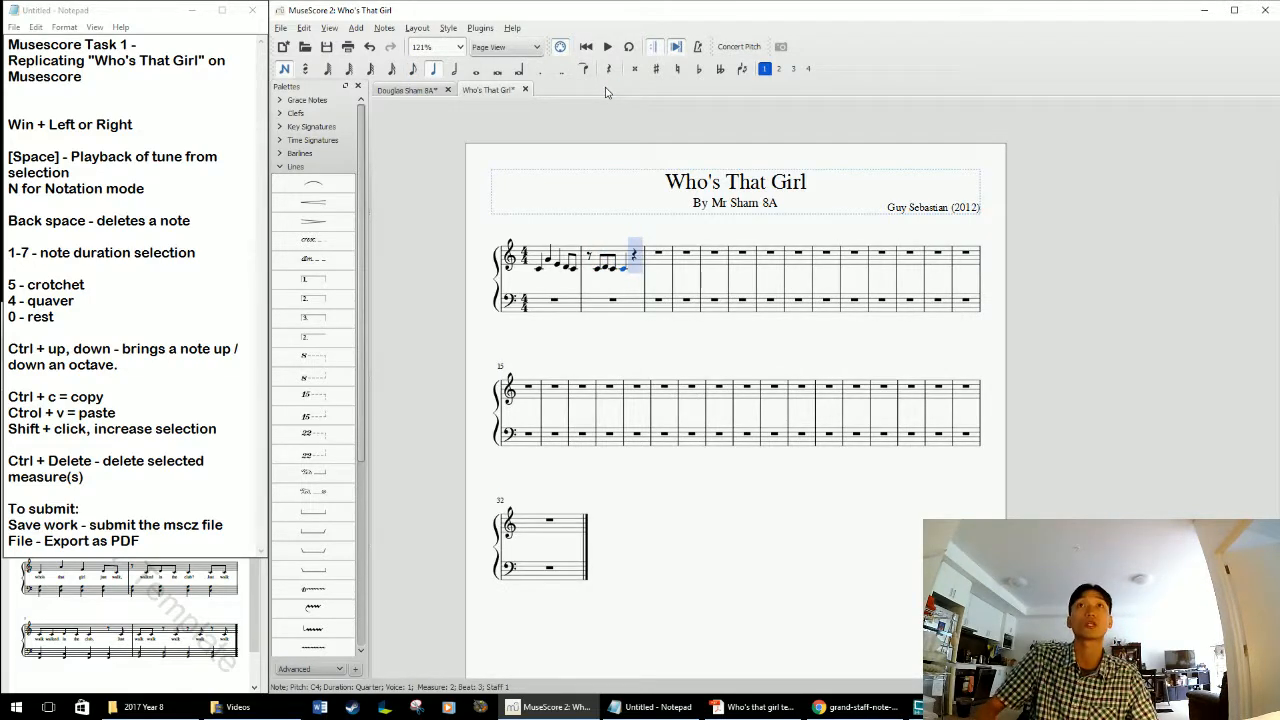
{"action": "key", "text": "4"}
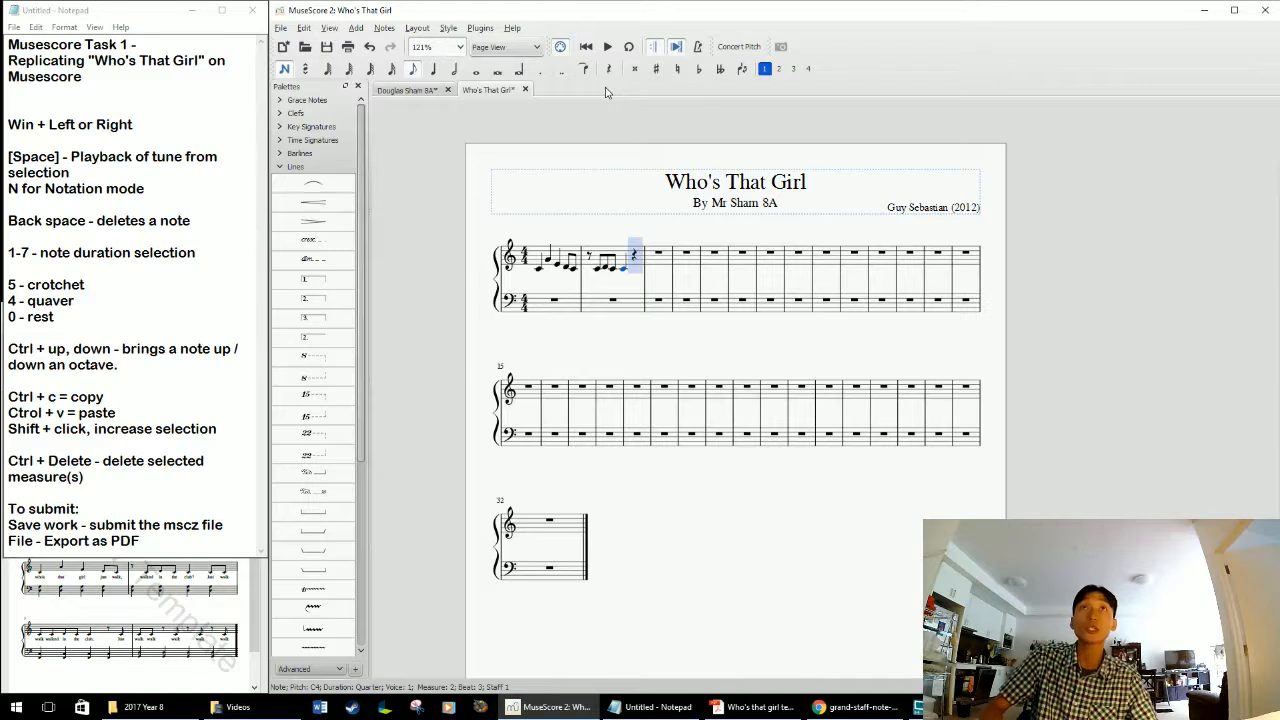
{"action": "key", "text": "c"}
{"action": "key", "text": "c"}
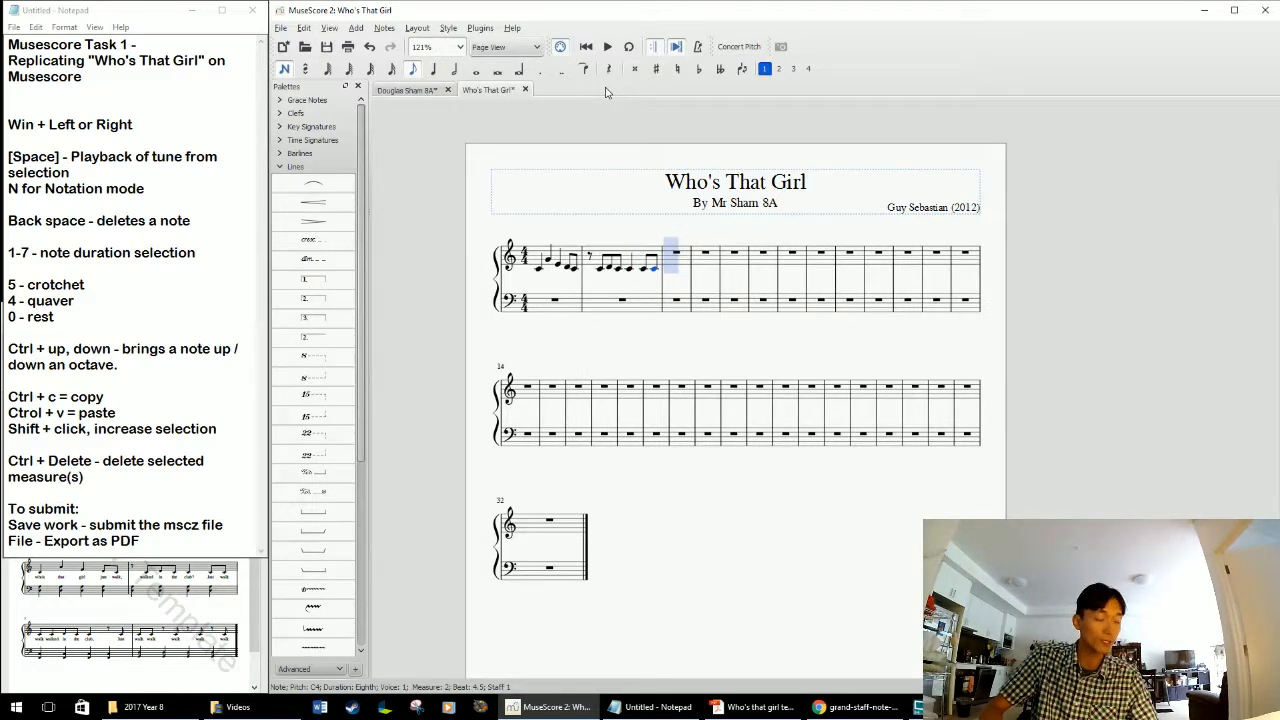
{"action": "key", "text": "Escape"}
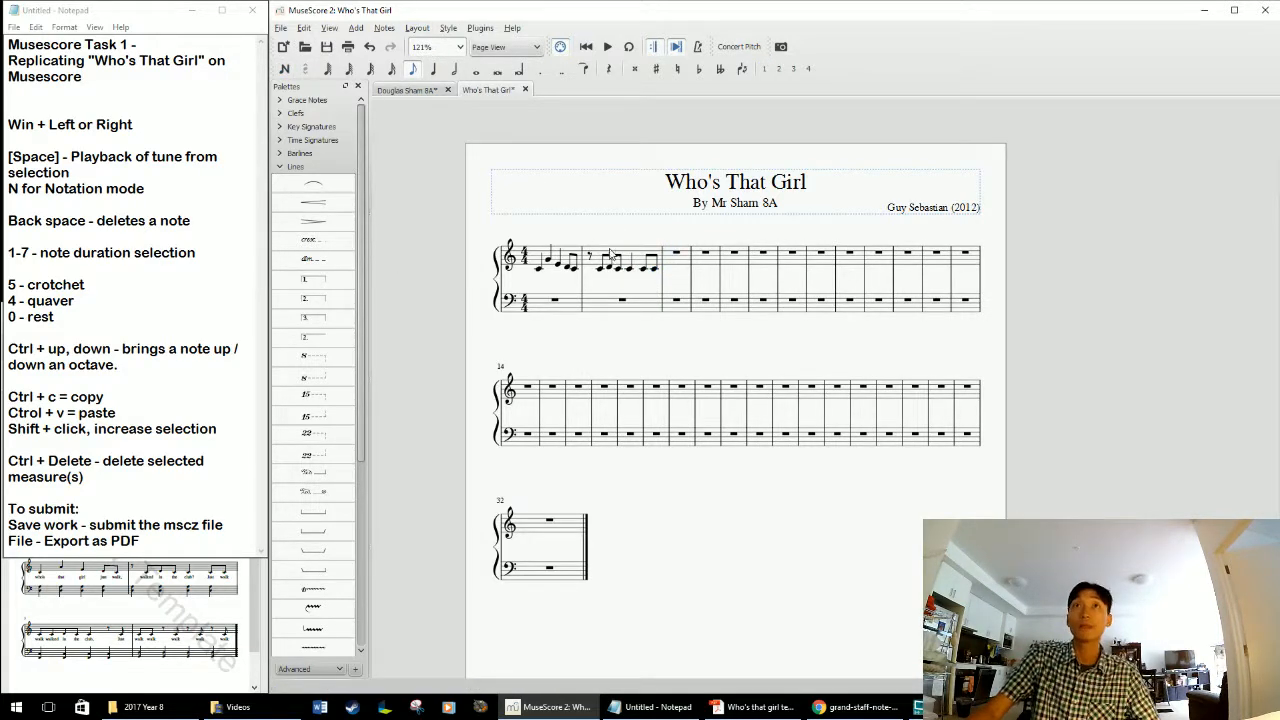
Review the octave-shift and copy shortcuts in the Notepad list
{"action": "left_click", "coordinate": [135, 377]}
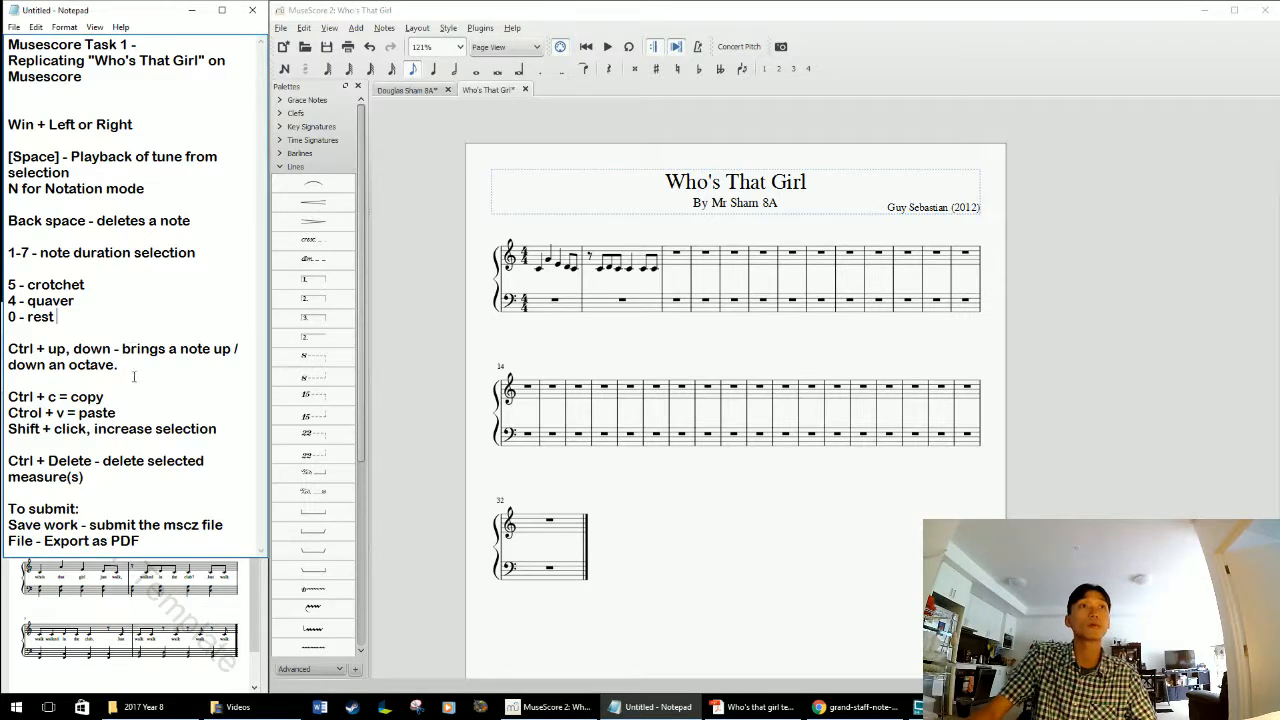
{"action": "left_click_drag", "start_coordinate": [120, 365], "coordinate": [122, 350]}
{"action": "left_click", "coordinate": [122, 350]}
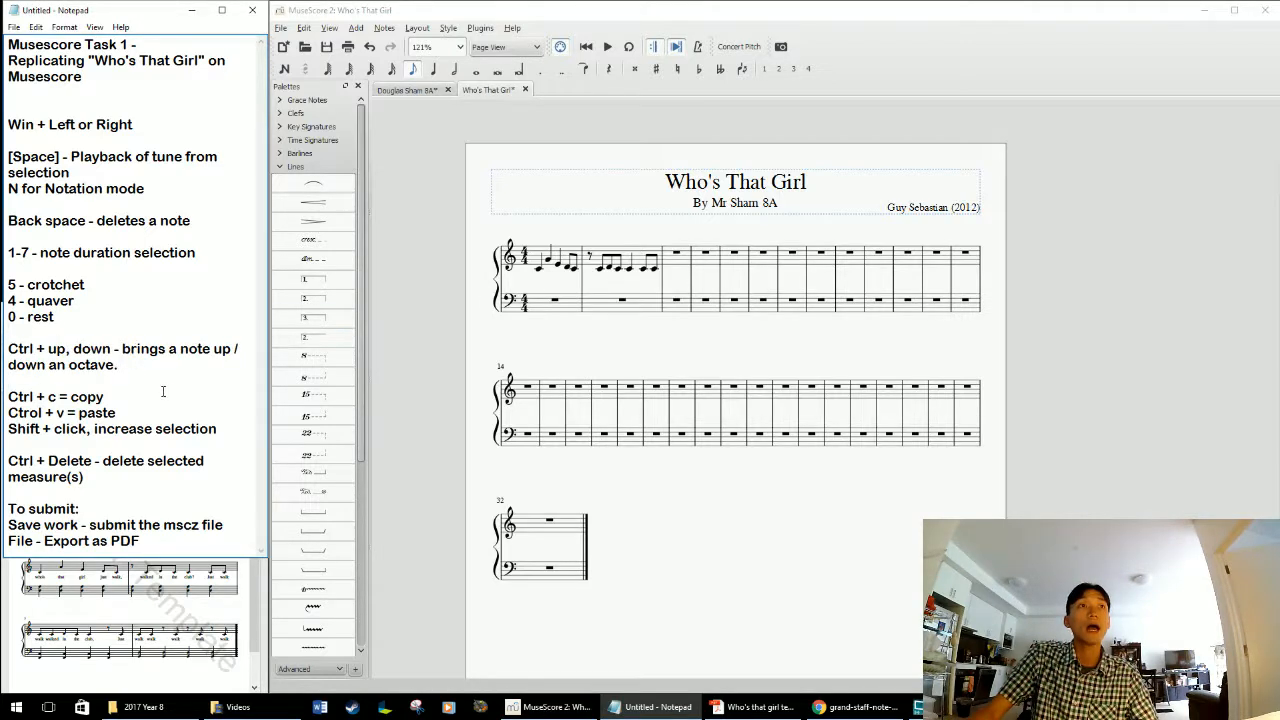
{"action": "mouse_move", "coordinate": [160, 398]}
{"action": "left_mouse_down"}
{"action": "mouse_move", "coordinate": [155, 410]}
{"action": "mouse_move", "coordinate": [168, 379]}
{"action": "left_mouse_up"}
{"action": "left_click", "coordinate": [166, 395]}
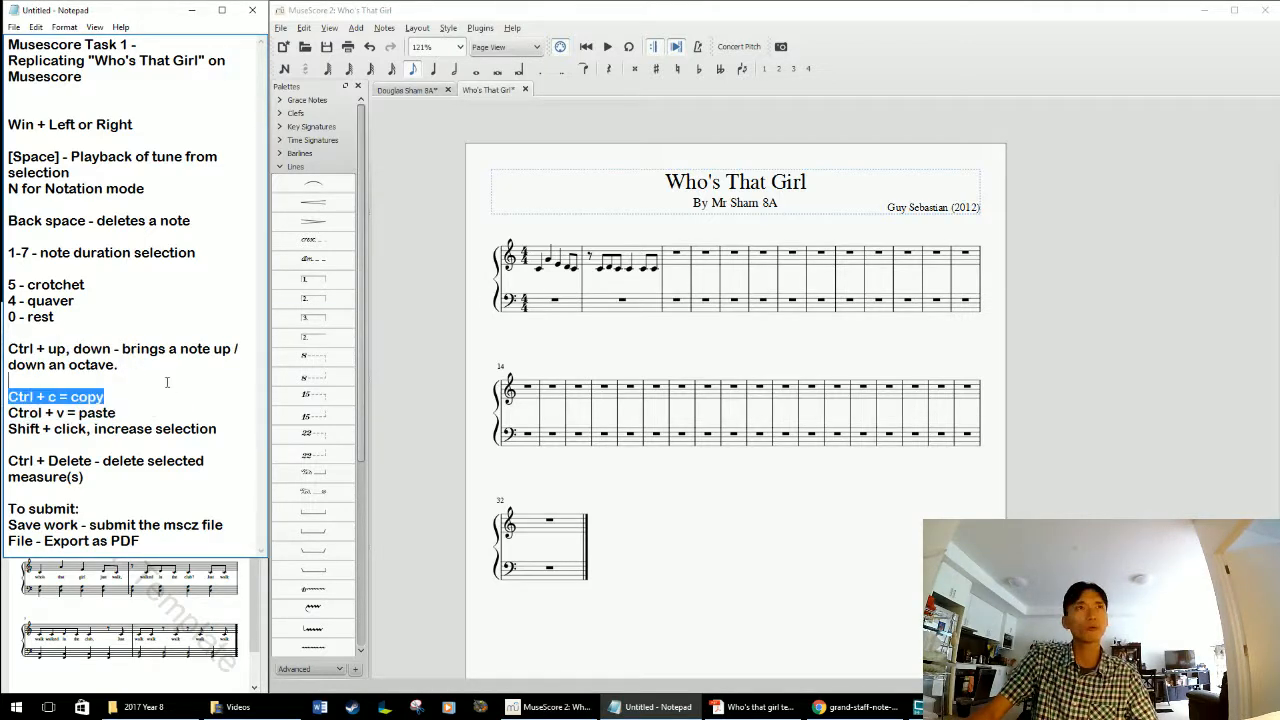
{"action": "left_click", "coordinate": [168, 379]}
Copy the treble melody of measures 1 and 2 and paste it into measures 3 and 4
{"action": "left_click", "coordinate": [542, 247]}
{"action": "left_click", "coordinate": [625, 255], "text": "shift"}
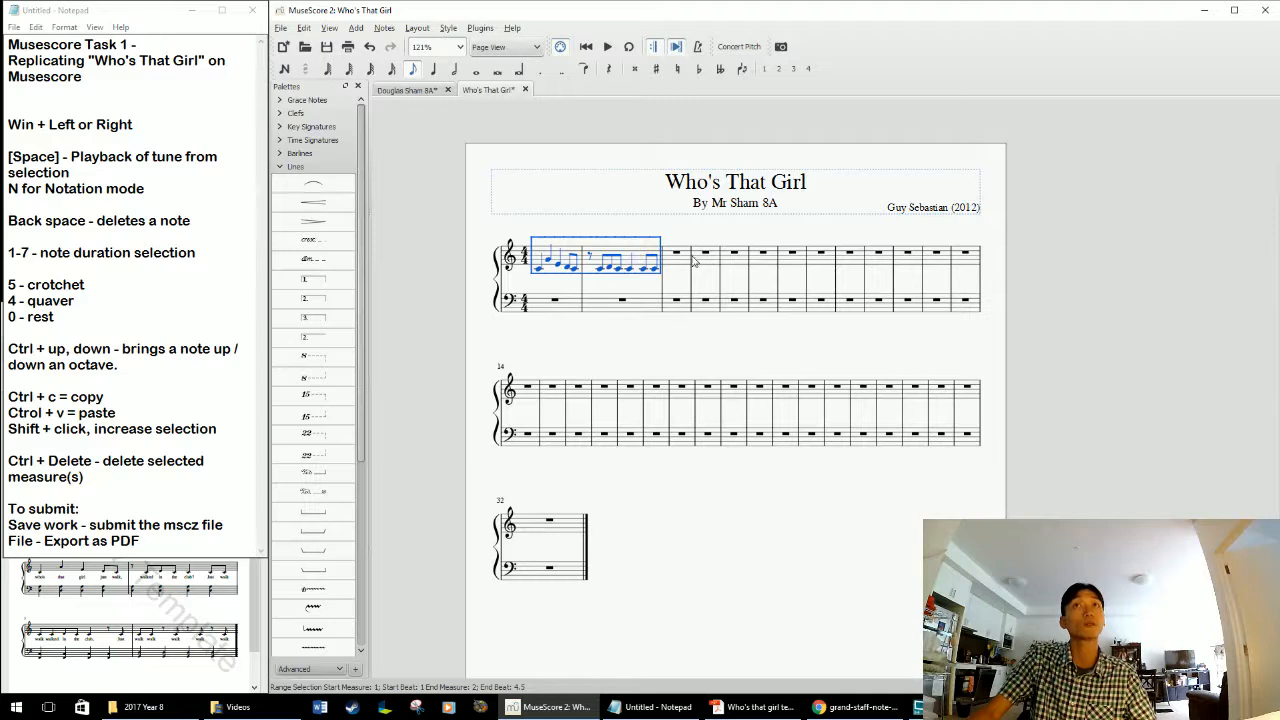
{"action": "left_click", "coordinate": [311, 30]}
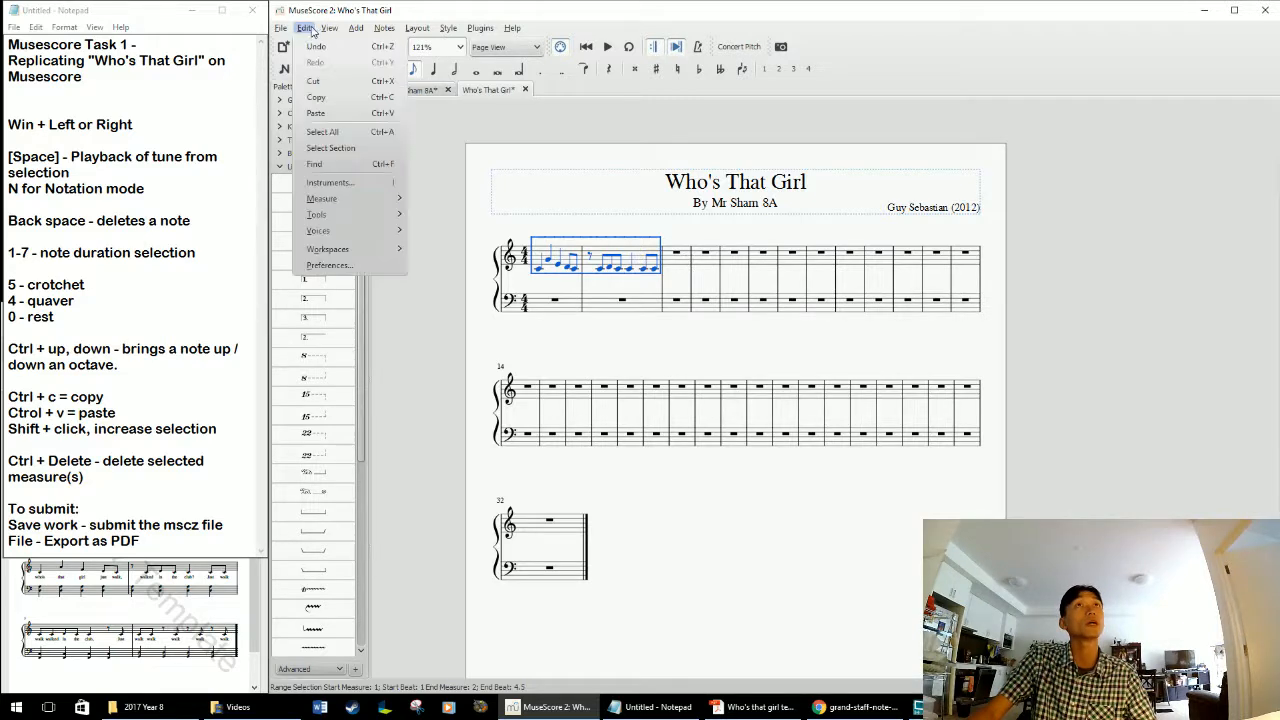
{"action": "left_click", "coordinate": [316, 97]}
{"action": "left_click", "coordinate": [675, 268]}
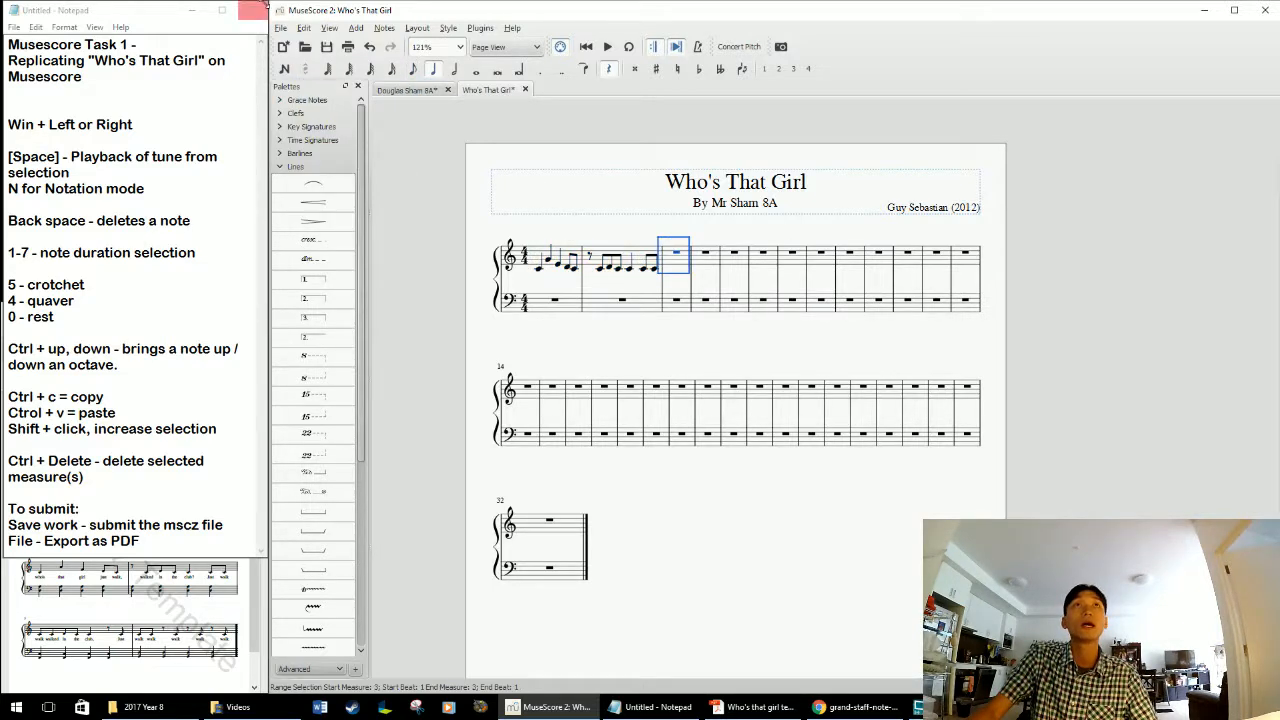
{"action": "left_click", "coordinate": [306, 29]}
{"action": "left_click", "coordinate": [330, 116]}
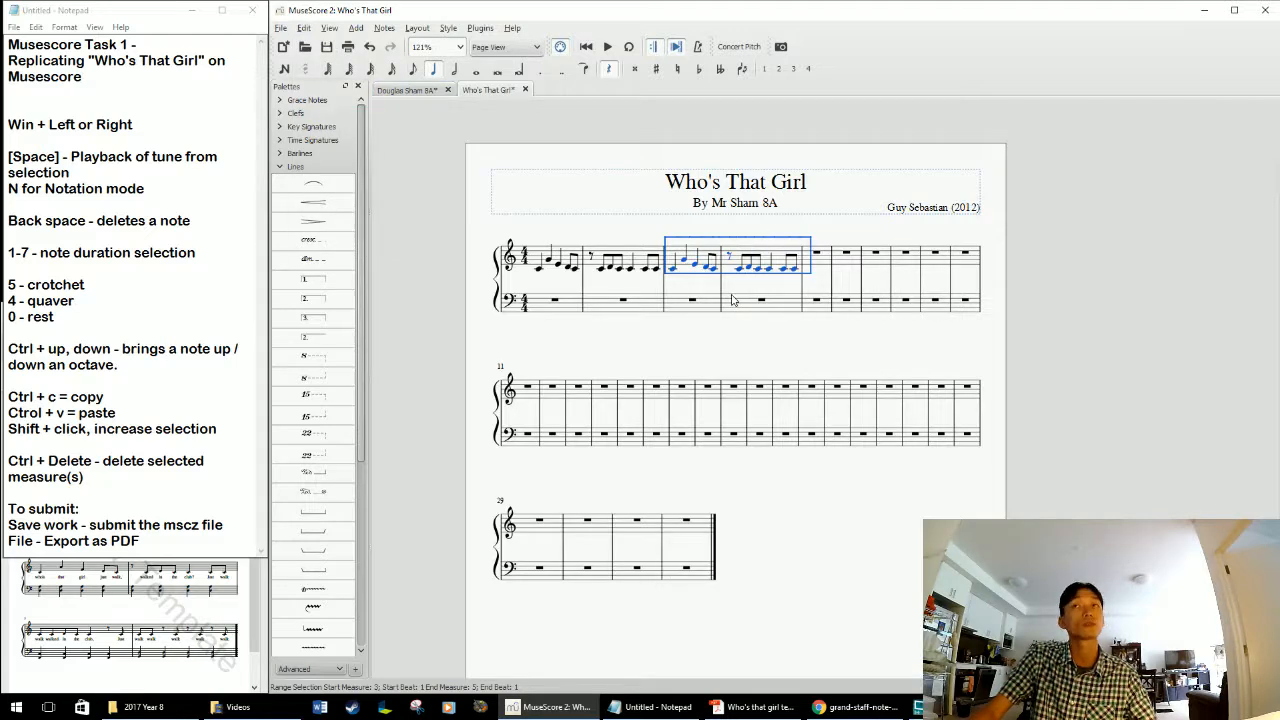
{"action": "key", "text": "Escape"}
{"action": "left_click_drag", "start_coordinate": [719, 342], "coordinate": [739, 338]}
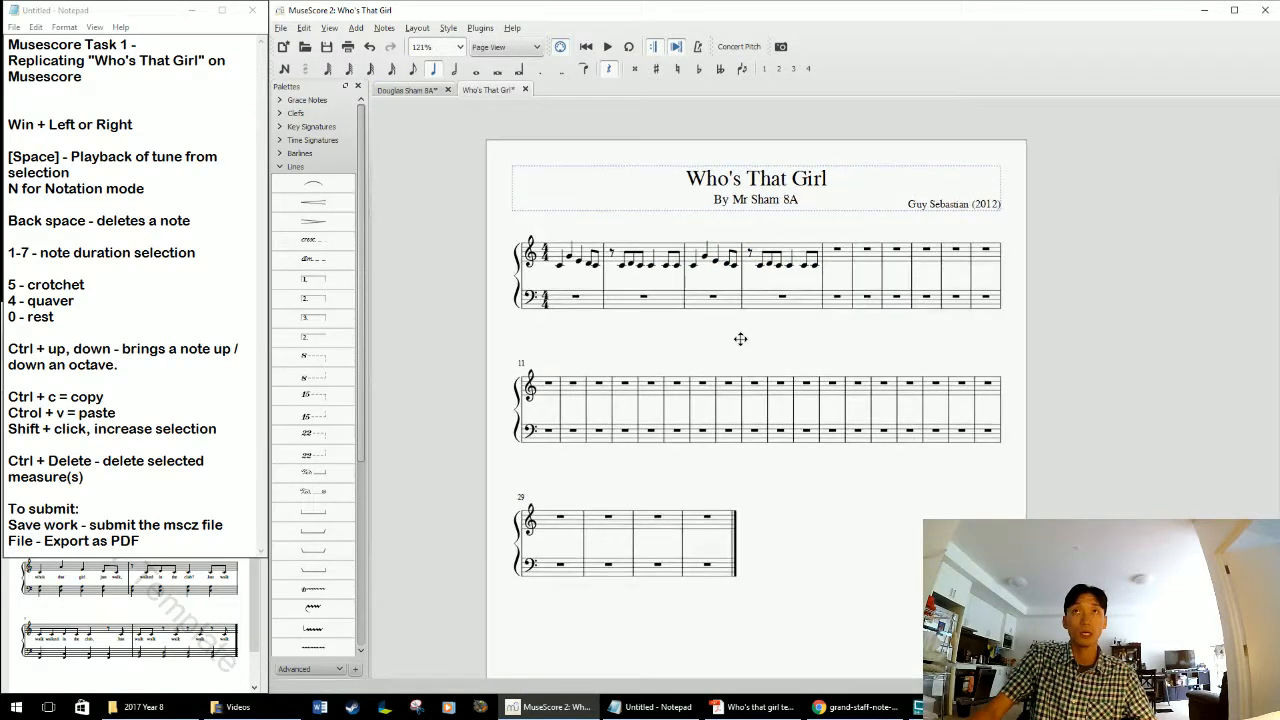
{"action": "left_click", "coordinate": [685, 275]}
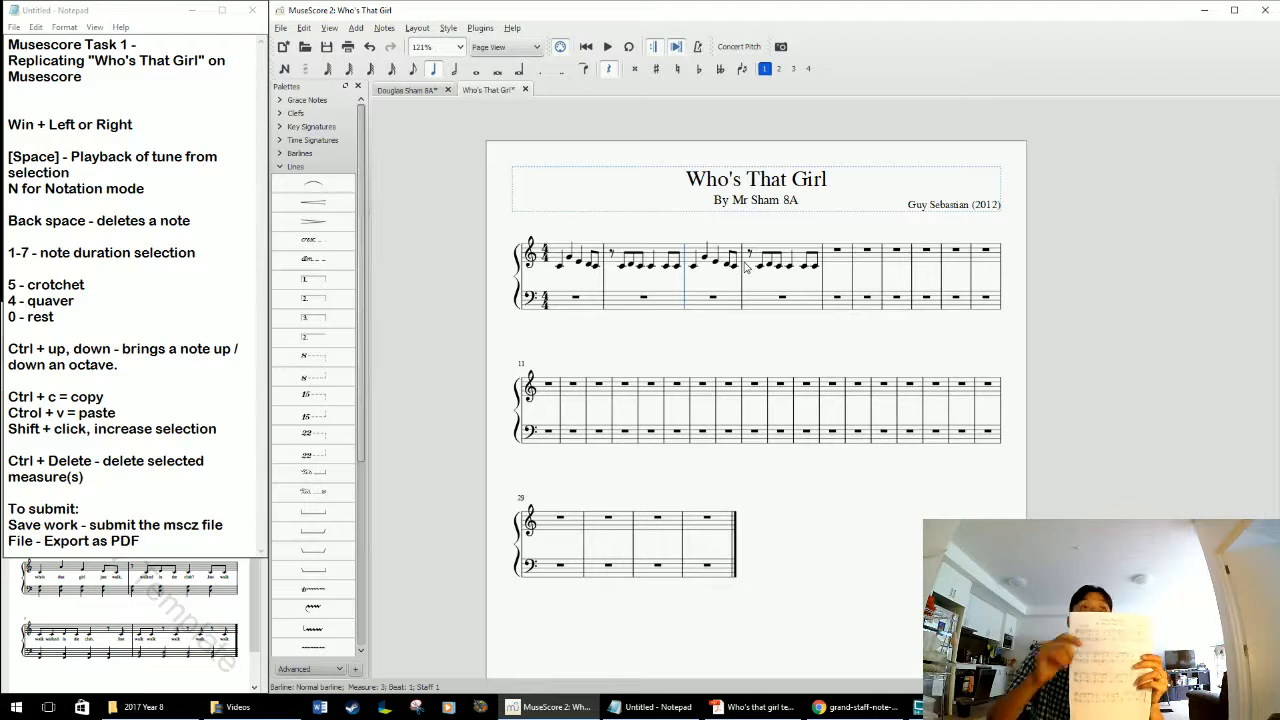
Correct "Ctrol" to "Ctrl" in the paste line of the Notepad shortcut list
{"action": "left_click", "coordinate": [148, 408]}
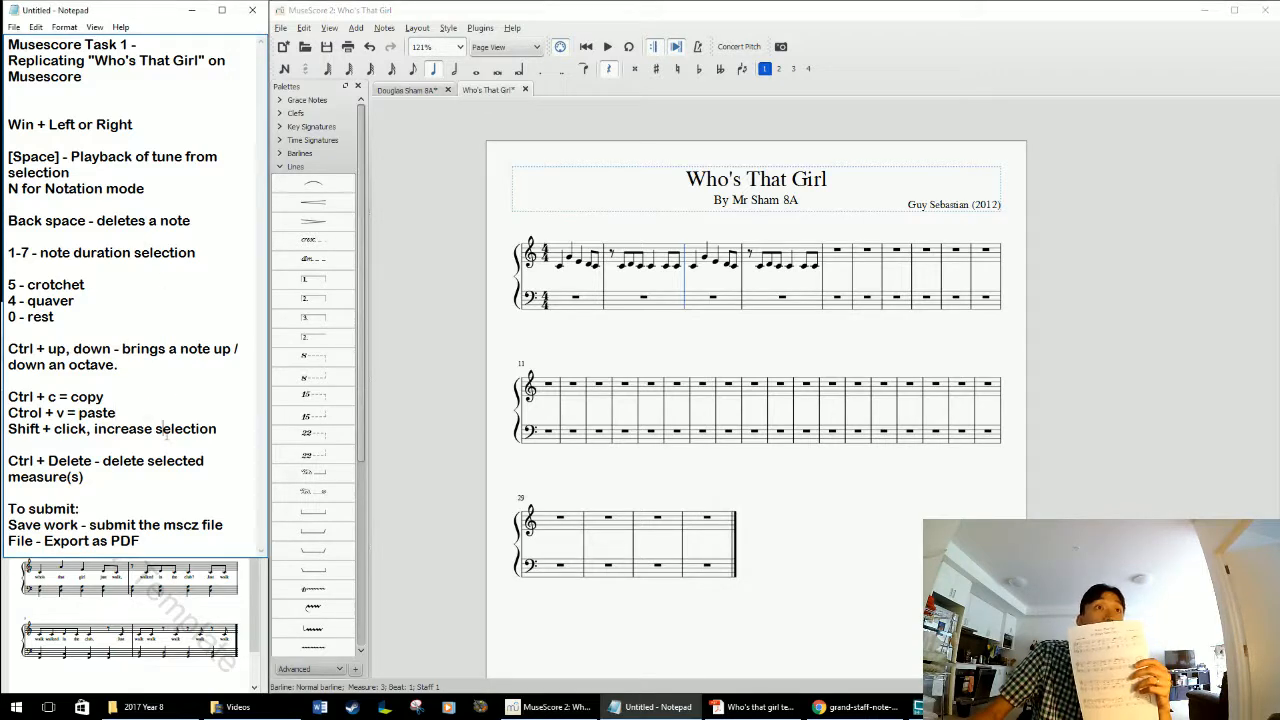
{"action": "left_click", "coordinate": [228, 428]}
{"action": "left_click_drag", "start_coordinate": [235, 428], "coordinate": [16, 428]}
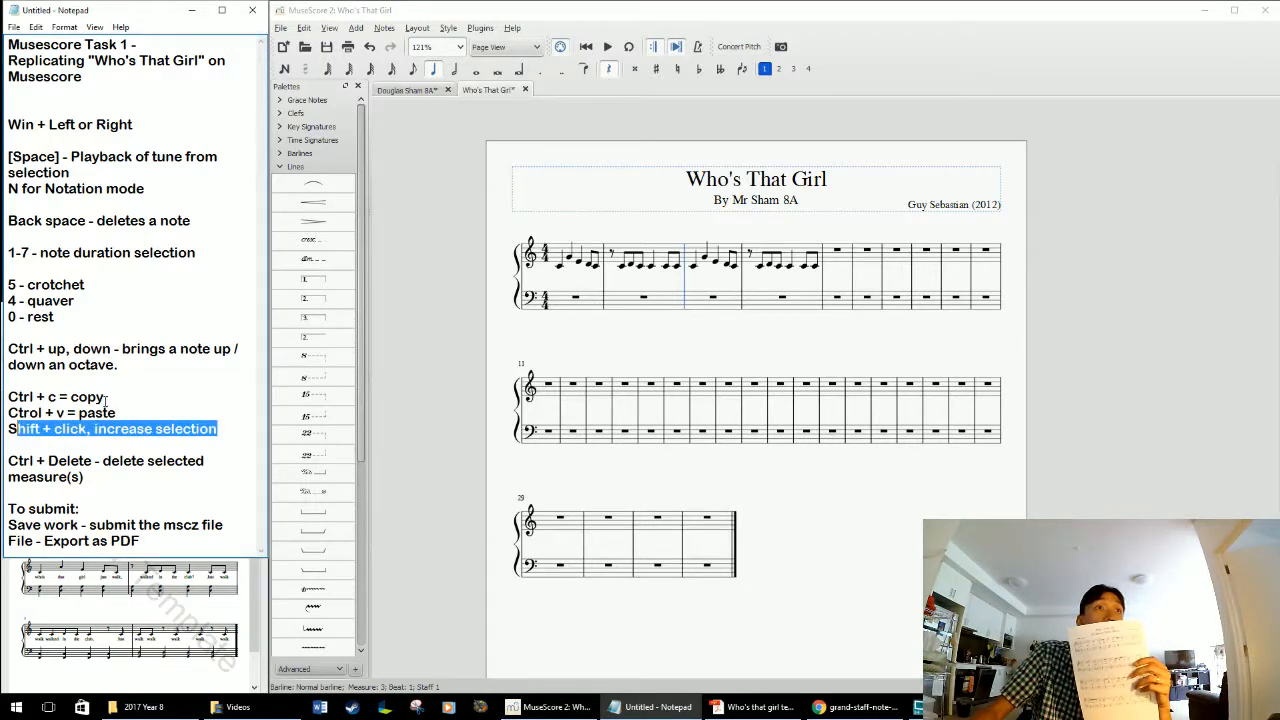
{"action": "left_click", "coordinate": [149, 410]}
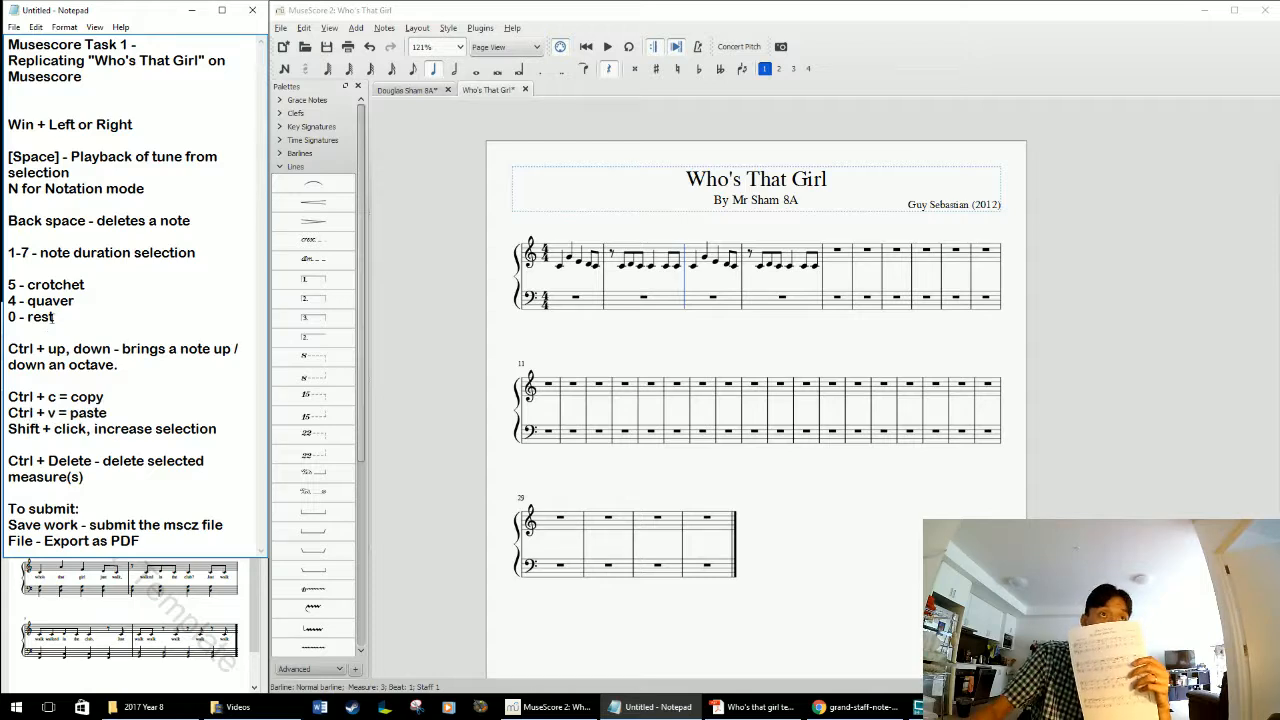
Examine the Notepad line on moving a note up or down an octave, alongside measure 4 of the treble staff
{"action": "left_click_drag", "start_coordinate": [122, 364], "coordinate": [172, 348]}
{"action": "left_click", "coordinate": [122, 364]}
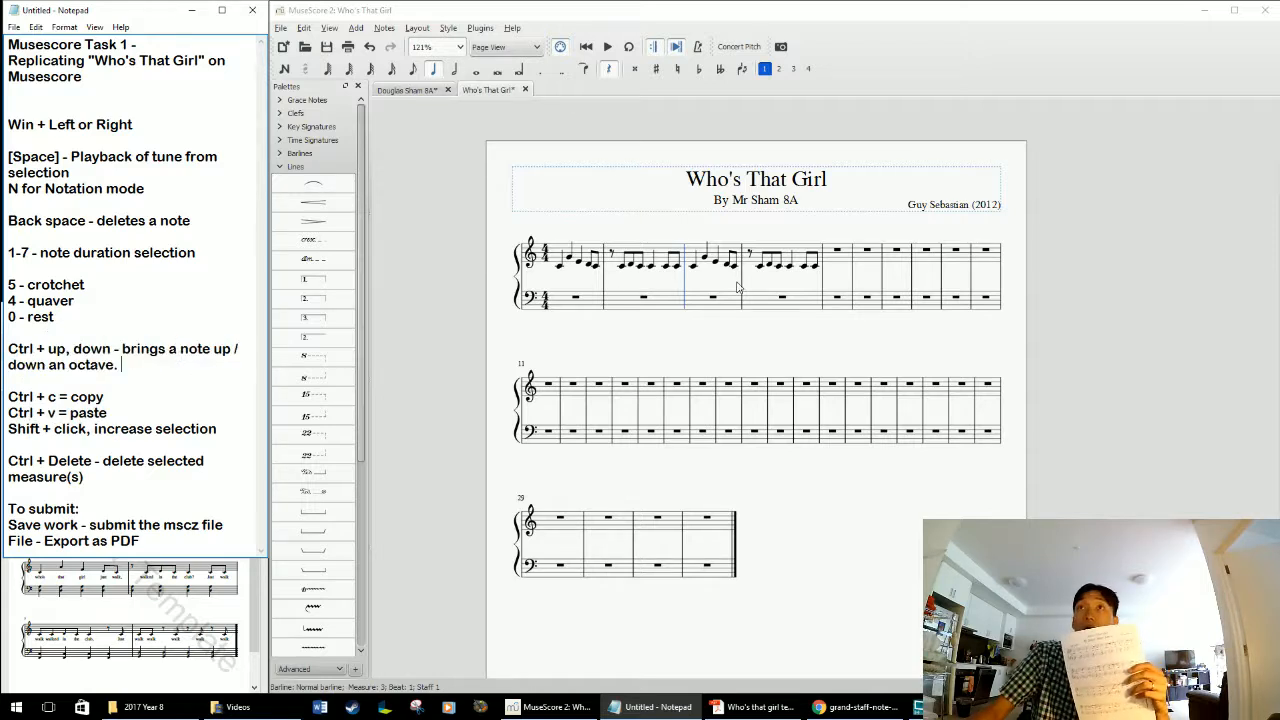
{"action": "left_click", "coordinate": [806, 256]}
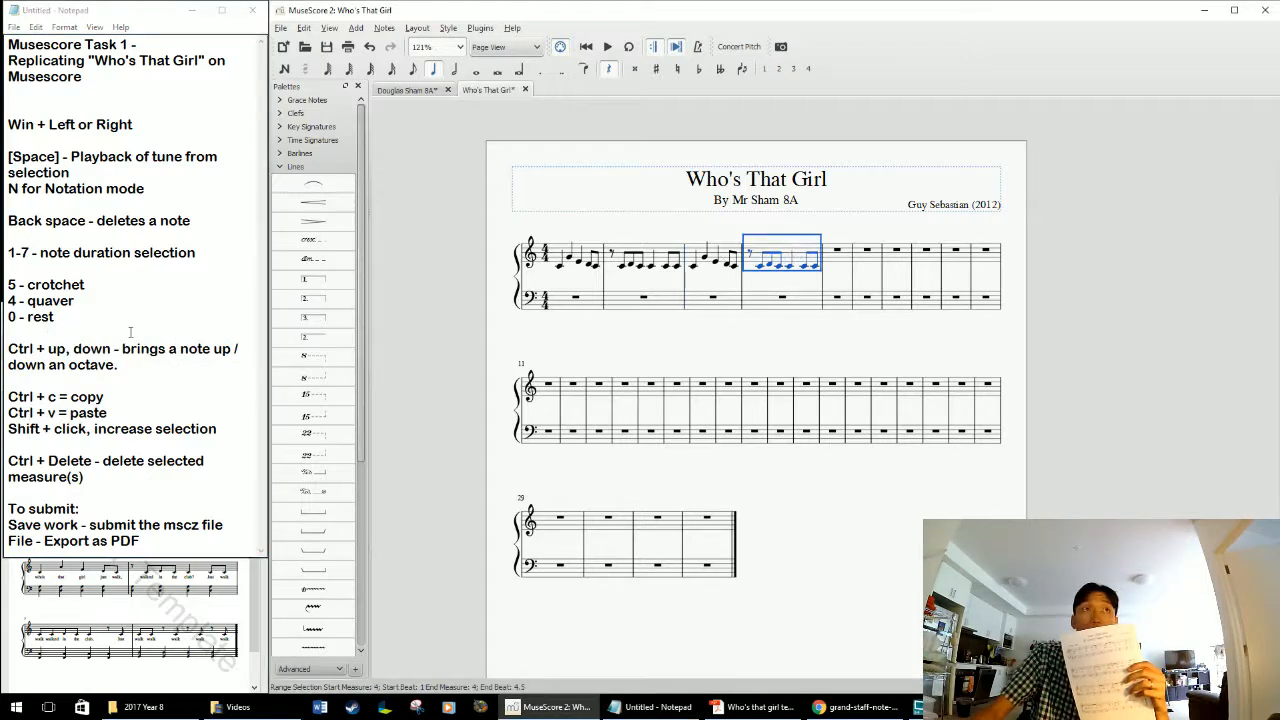
{"action": "left_click", "coordinate": [120, 364]}
{"action": "left_click_drag", "start_coordinate": [120, 364], "coordinate": [92, 350]}
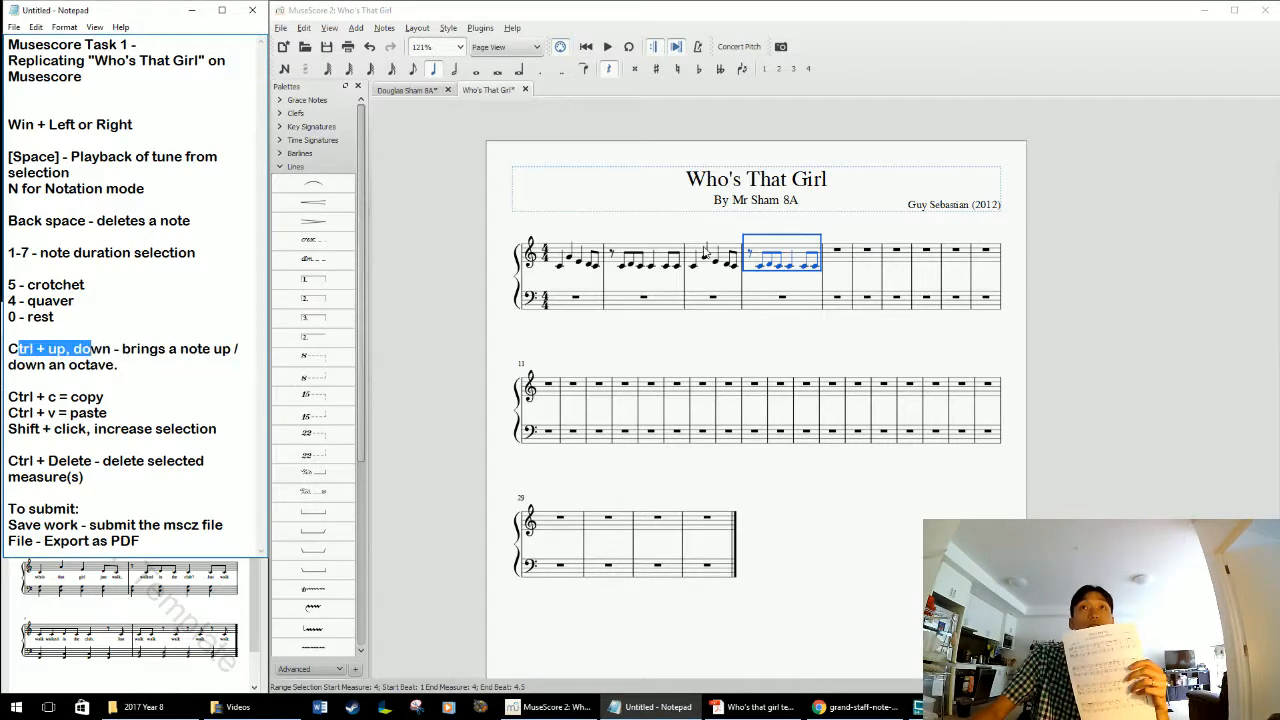
{"action": "left_click", "coordinate": [174, 373]}
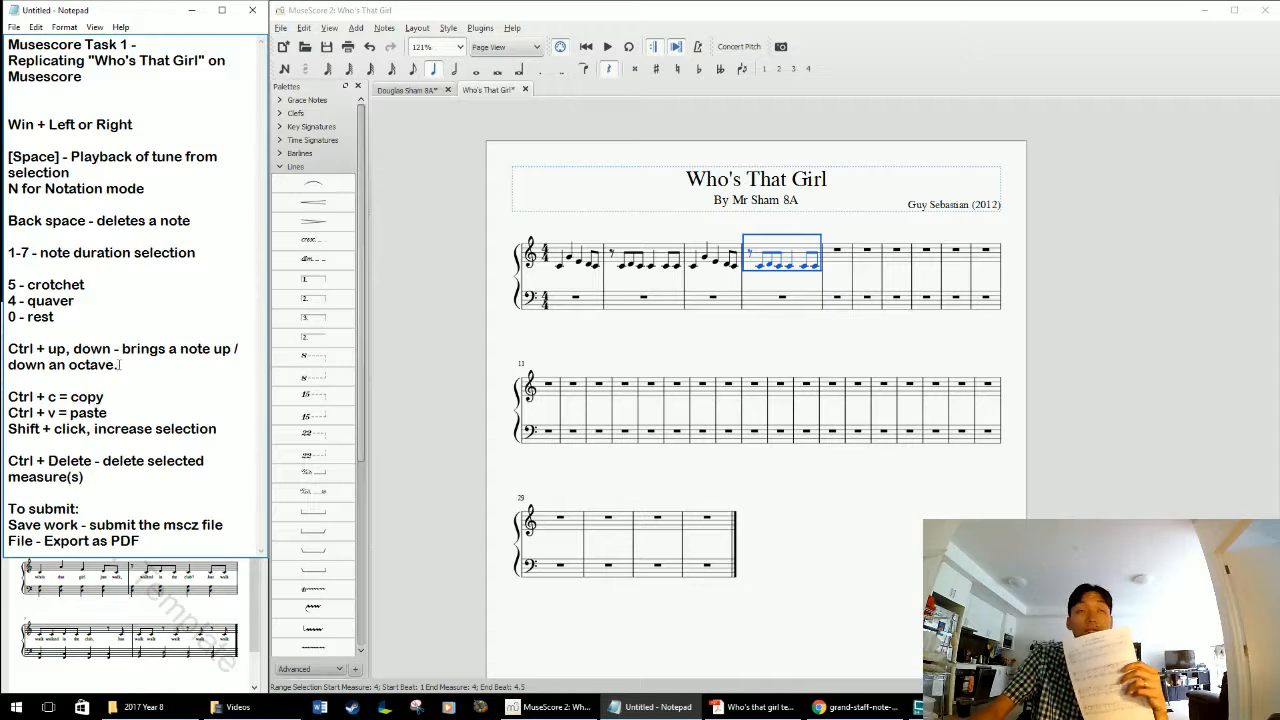
{"action": "double_click", "coordinate": [30, 348]}
{"action": "left_click", "coordinate": [111, 348]}
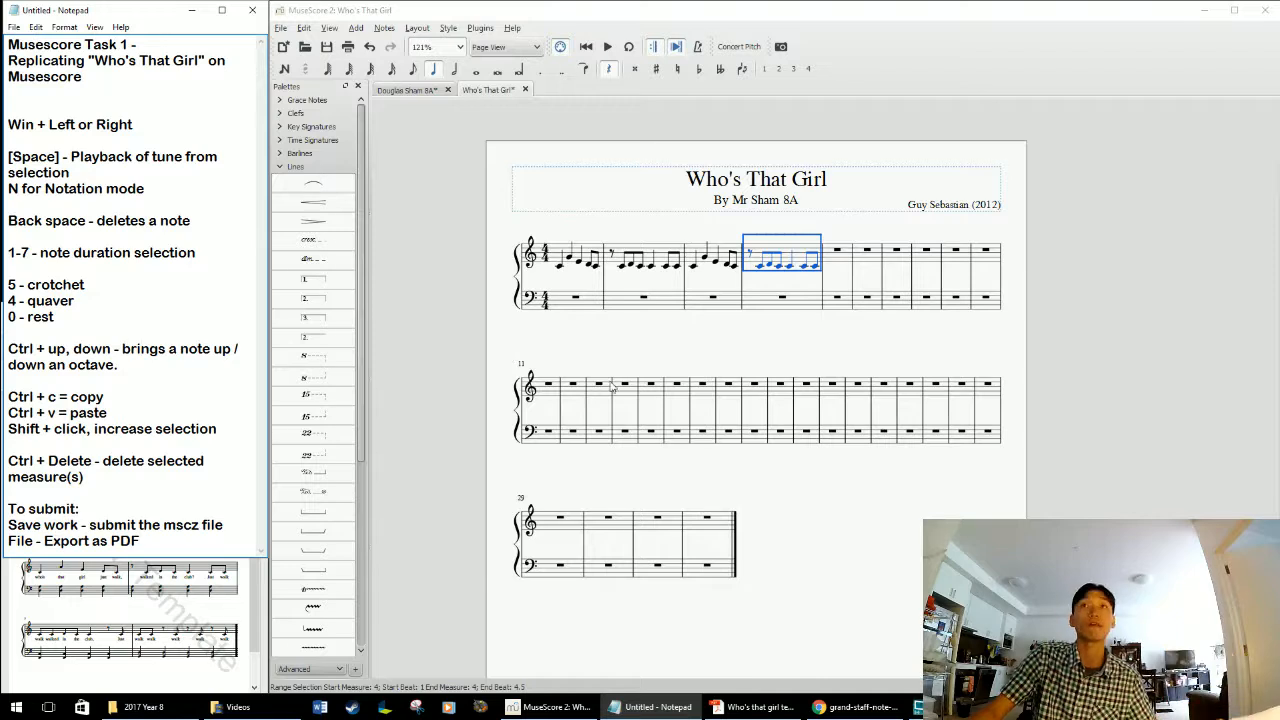
Add a line break at the barline after measure 2
{"action": "left_click", "coordinate": [685, 281]}
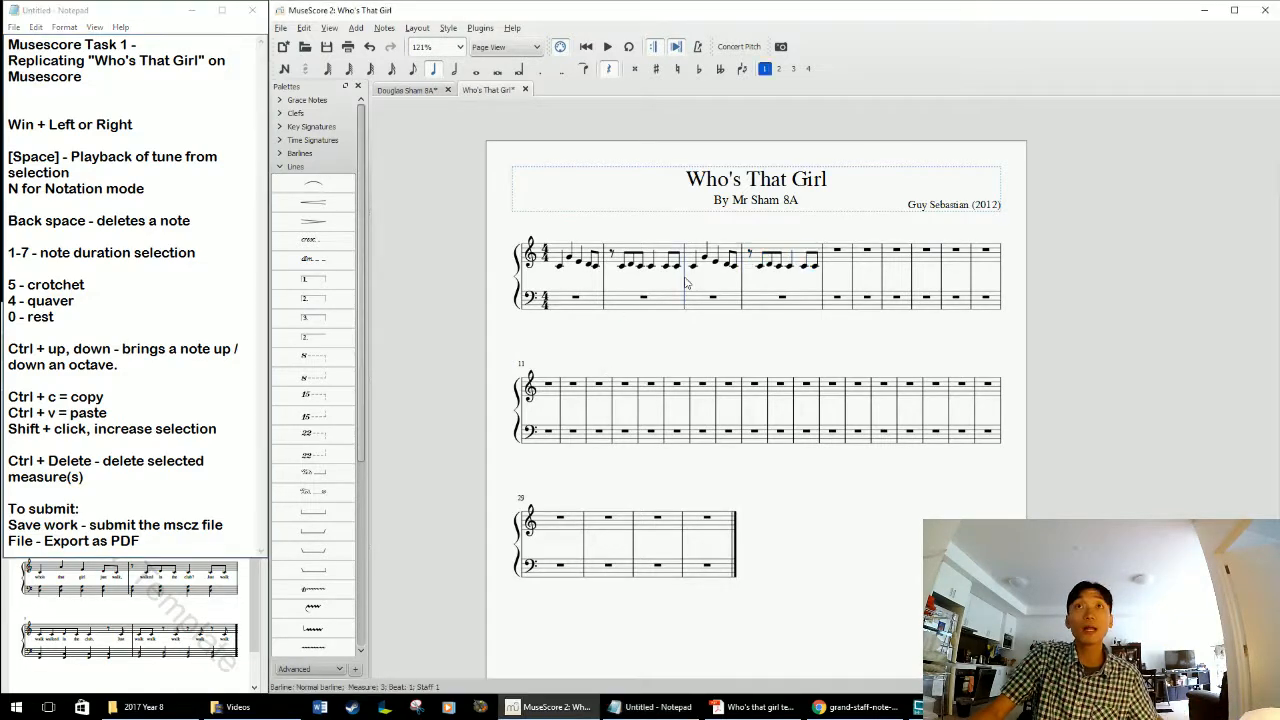
{"action": "left_click", "coordinate": [696, 270]}
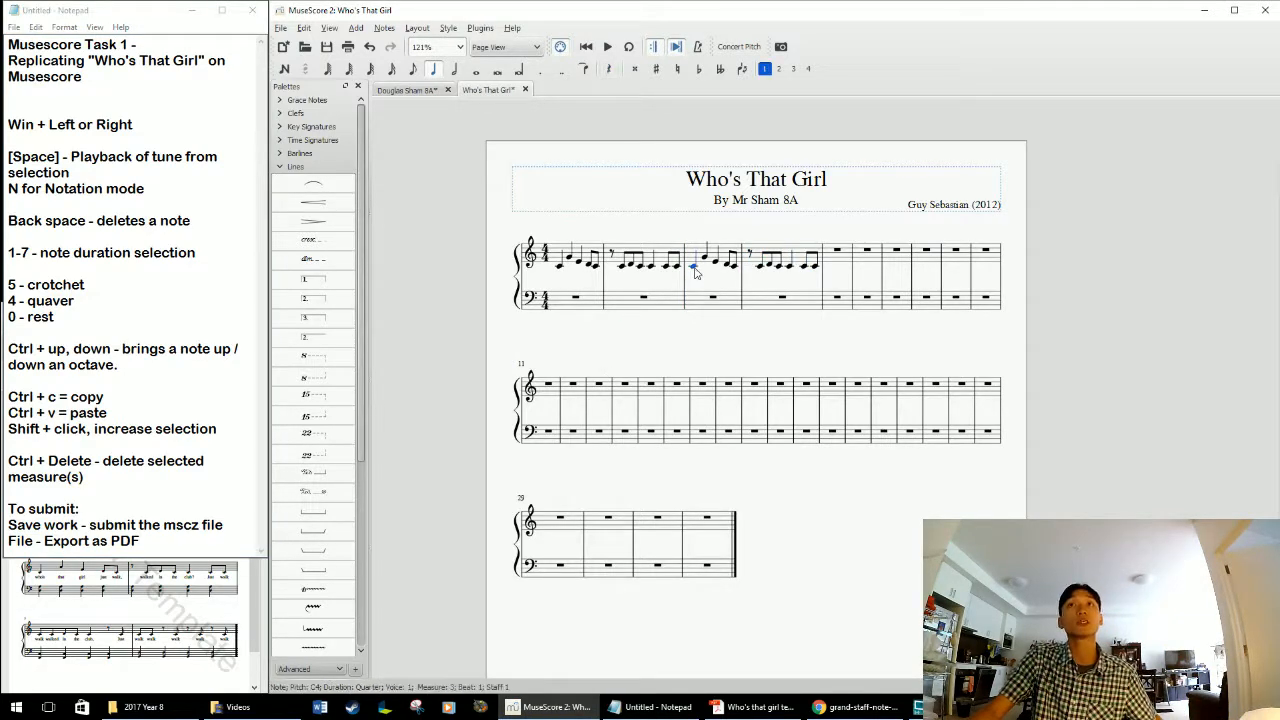
{"action": "key", "text": "Escape"}
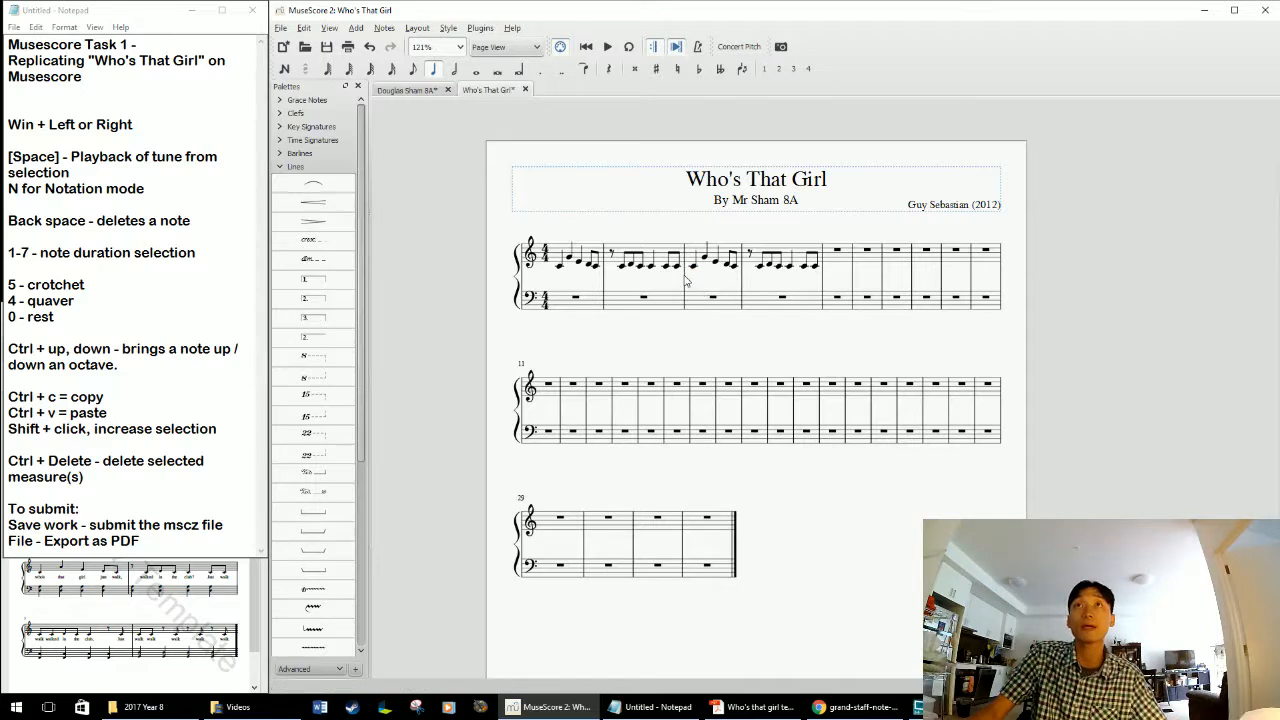
{"action": "left_click", "coordinate": [685, 285]}
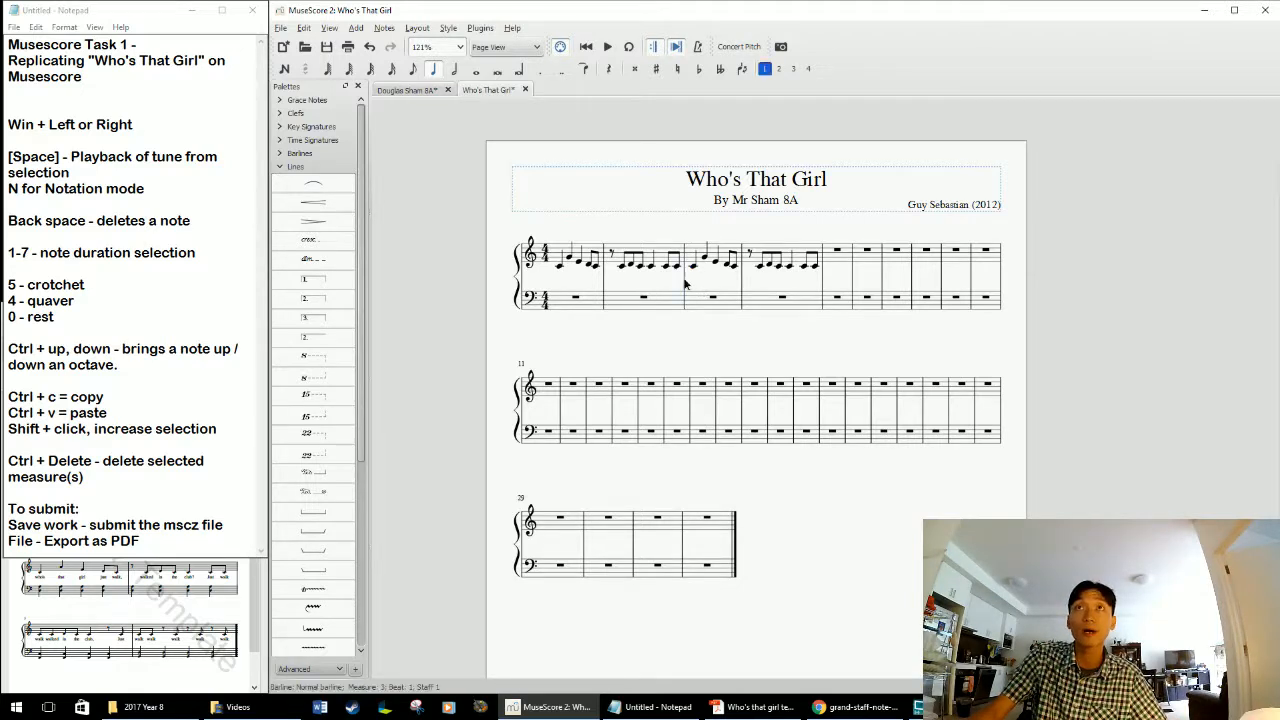
{"action": "key", "text": "Return"}
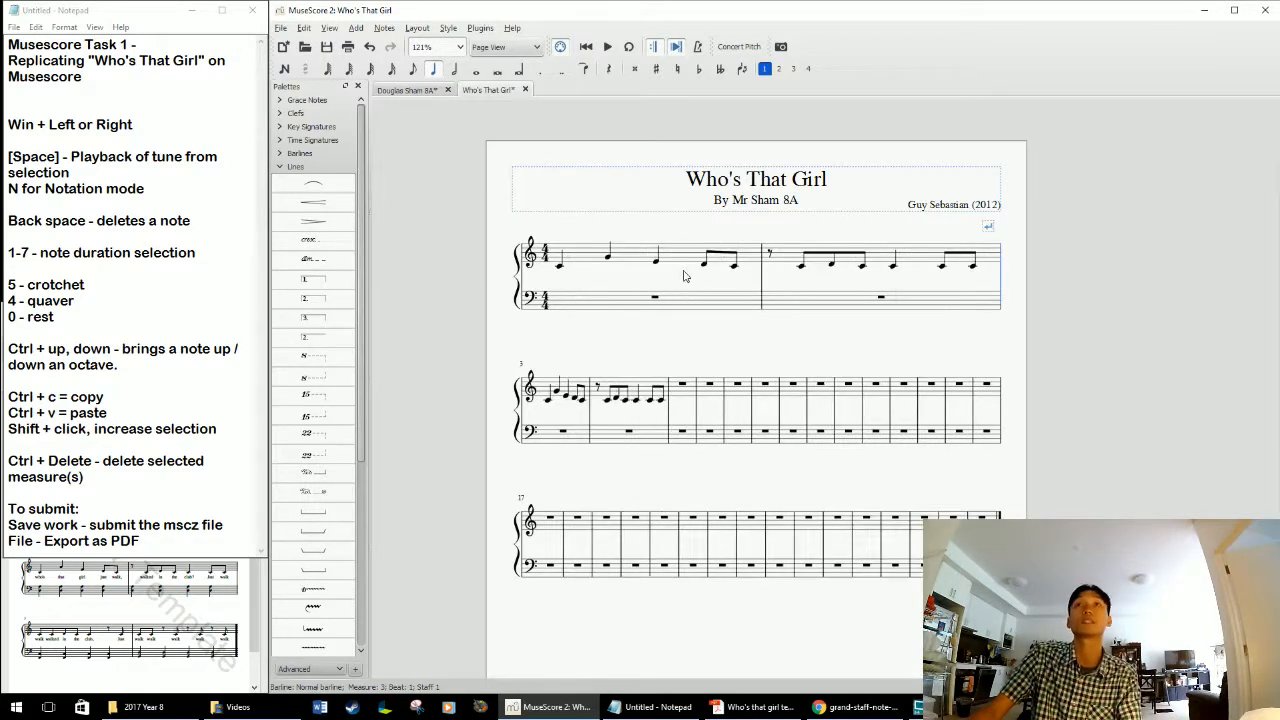
Add line breaks at the barlines after measures 4, 6 and 8 so each system holds two measures
{"action": "left_click", "coordinate": [670, 414]}
{"action": "key", "text": "Return"}
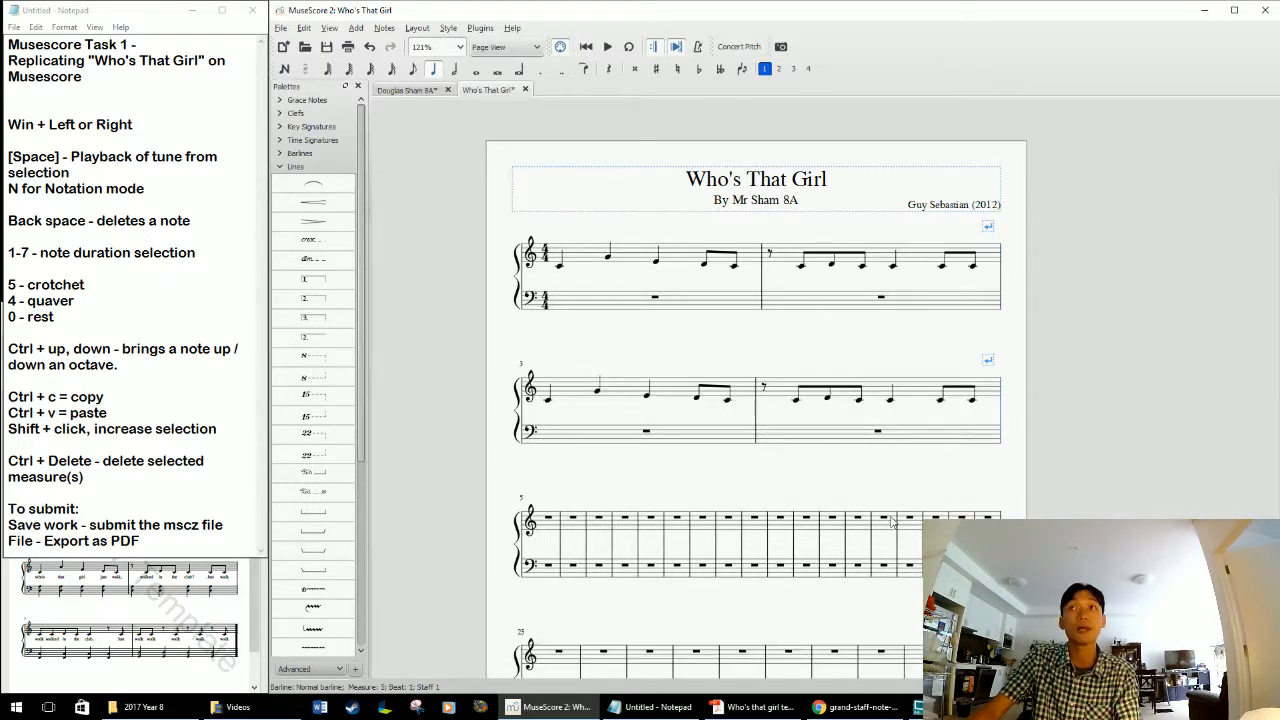
{"action": "left_click", "coordinate": [587, 546]}
{"action": "key", "text": "Return"}
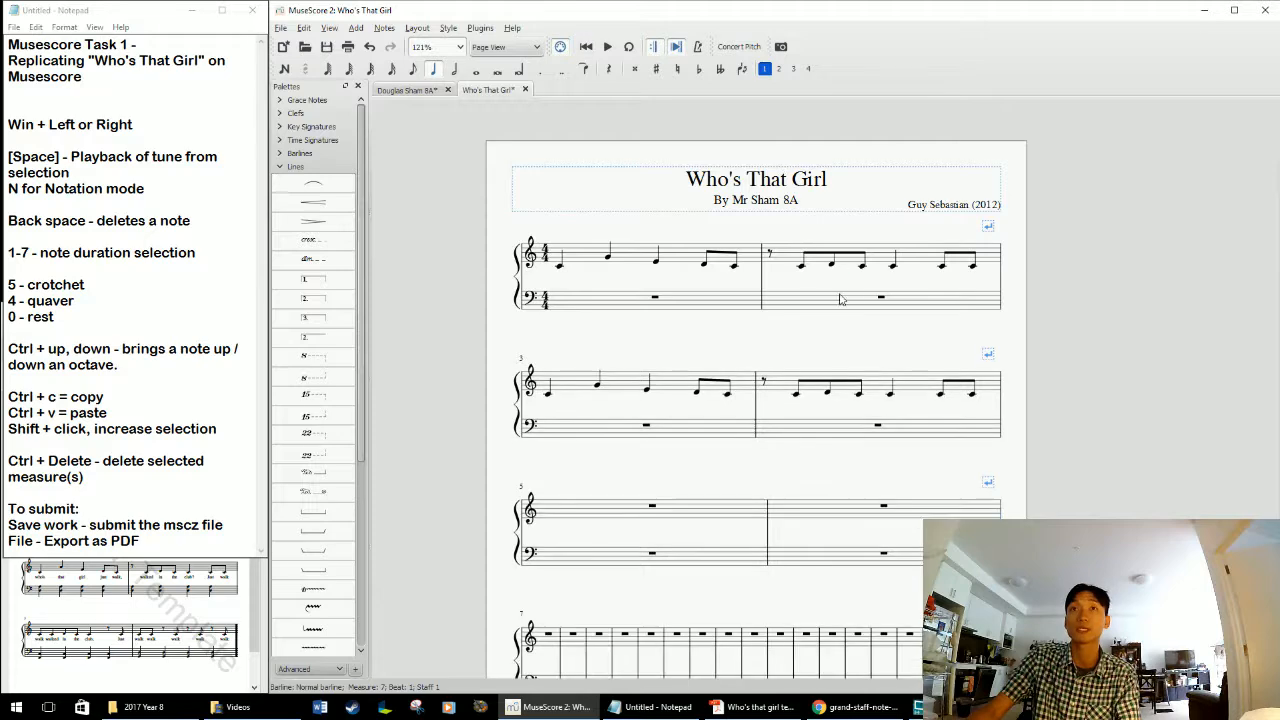
{"action": "scroll", "coordinate": [646, 494], "scroll_direction": "down", "scroll_amount": 3}
{"action": "left_click", "coordinate": [587, 430]}
{"action": "key", "text": "Return"}
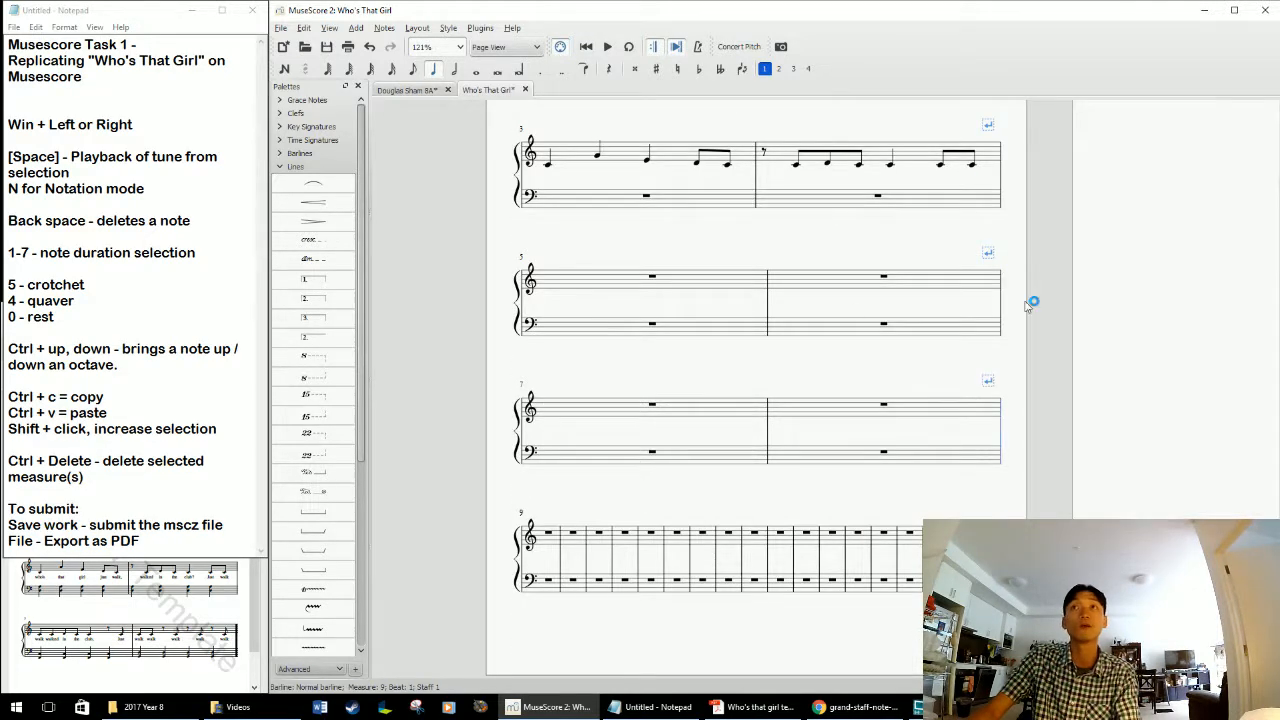
{"action": "scroll", "coordinate": [604, 394], "scroll_direction": "up", "scroll_amount": 3}
{"action": "scroll", "coordinate": [591, 306], "scroll_direction": "down", "scroll_amount": 3}
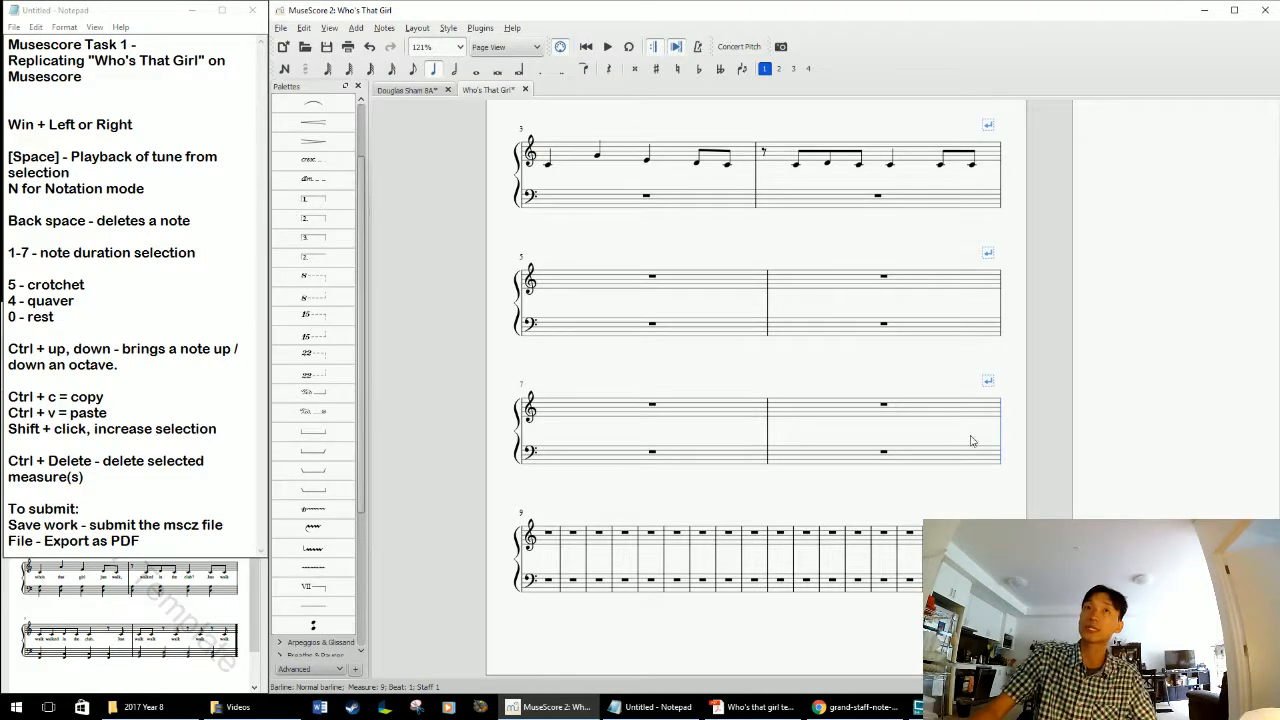
Delete the first two surplus measures after measure 8, one at a time
{"action": "scroll", "coordinate": [600, 512], "scroll_direction": "down", "scroll_amount": 4}
{"action": "scroll", "coordinate": [650, 500], "scroll_direction": "down", "scroll_amount": 2}
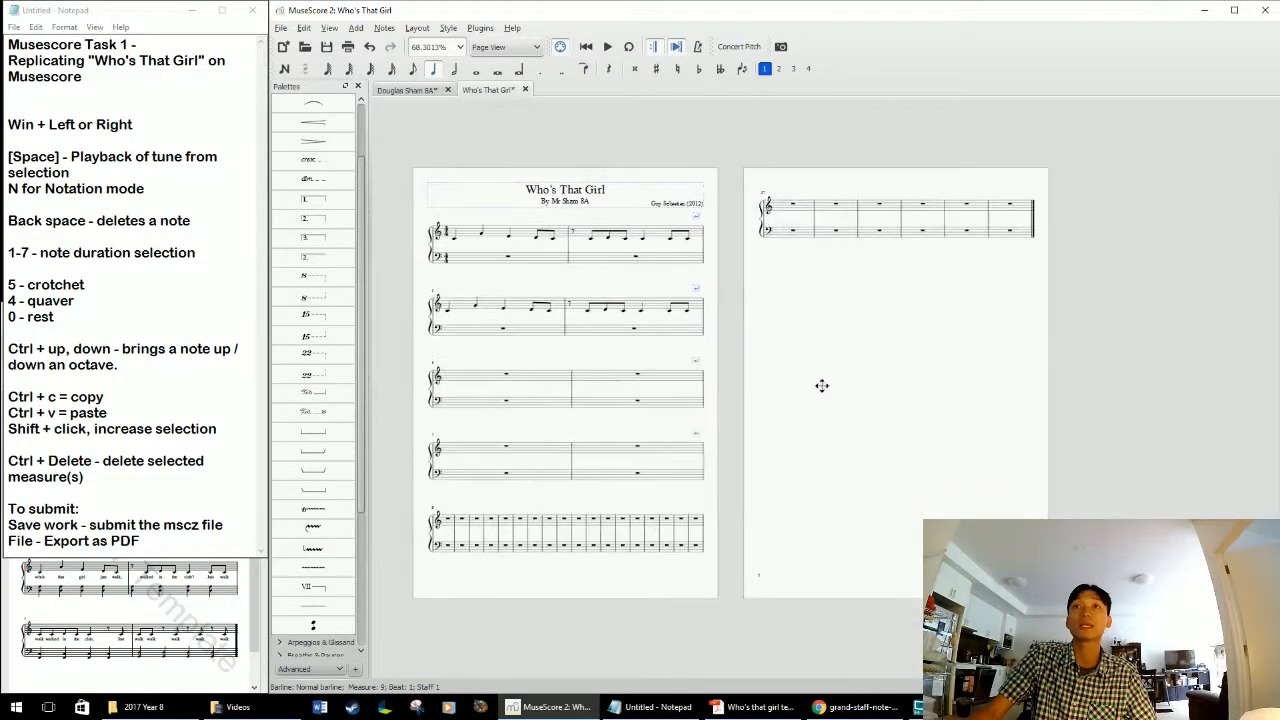
{"action": "left_click", "coordinate": [455, 520]}
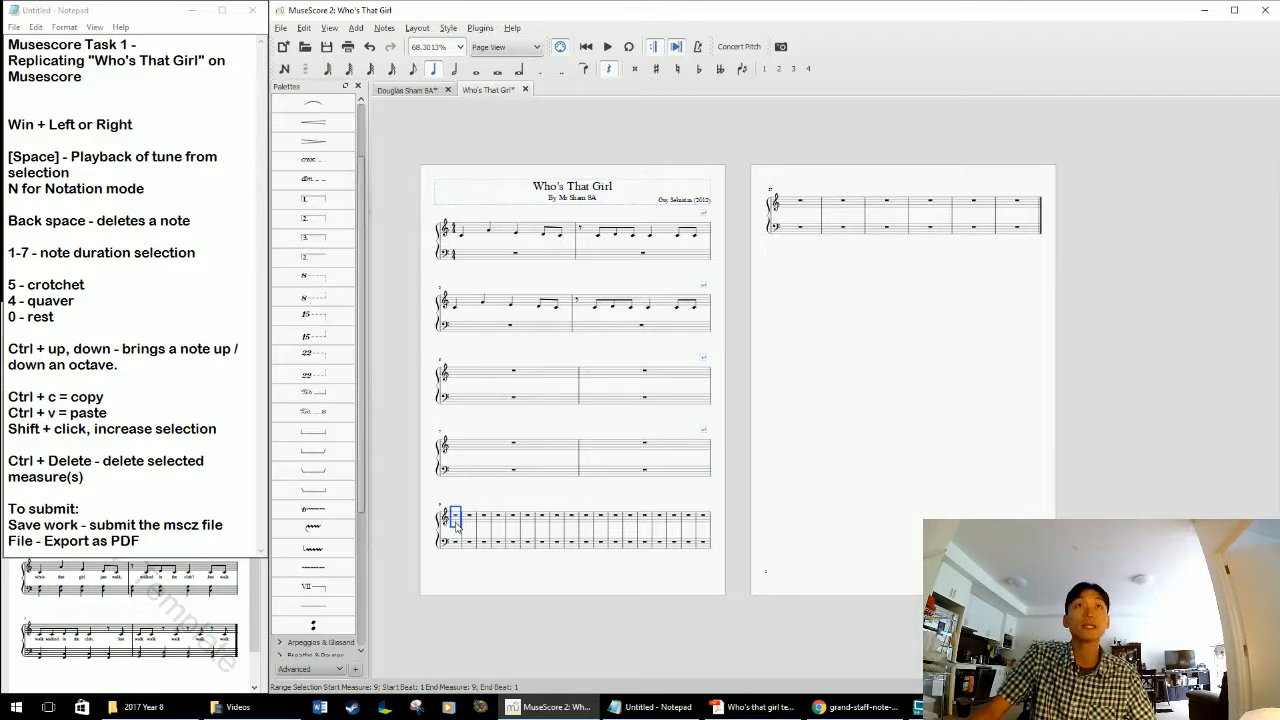
{"action": "left_click", "coordinate": [303, 28]}
{"action": "mouse_move", "coordinate": [352, 225]}
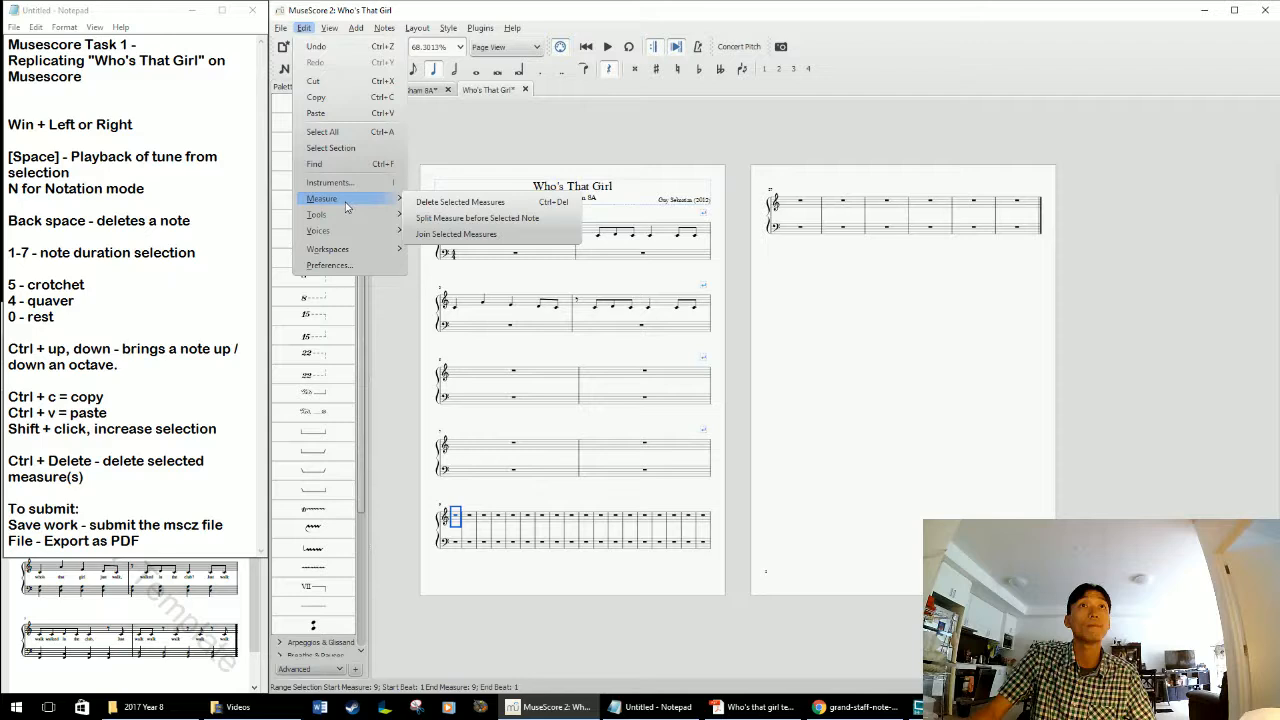
{"action": "left_click", "coordinate": [458, 202]}
{"action": "left_click", "coordinate": [455, 517]}
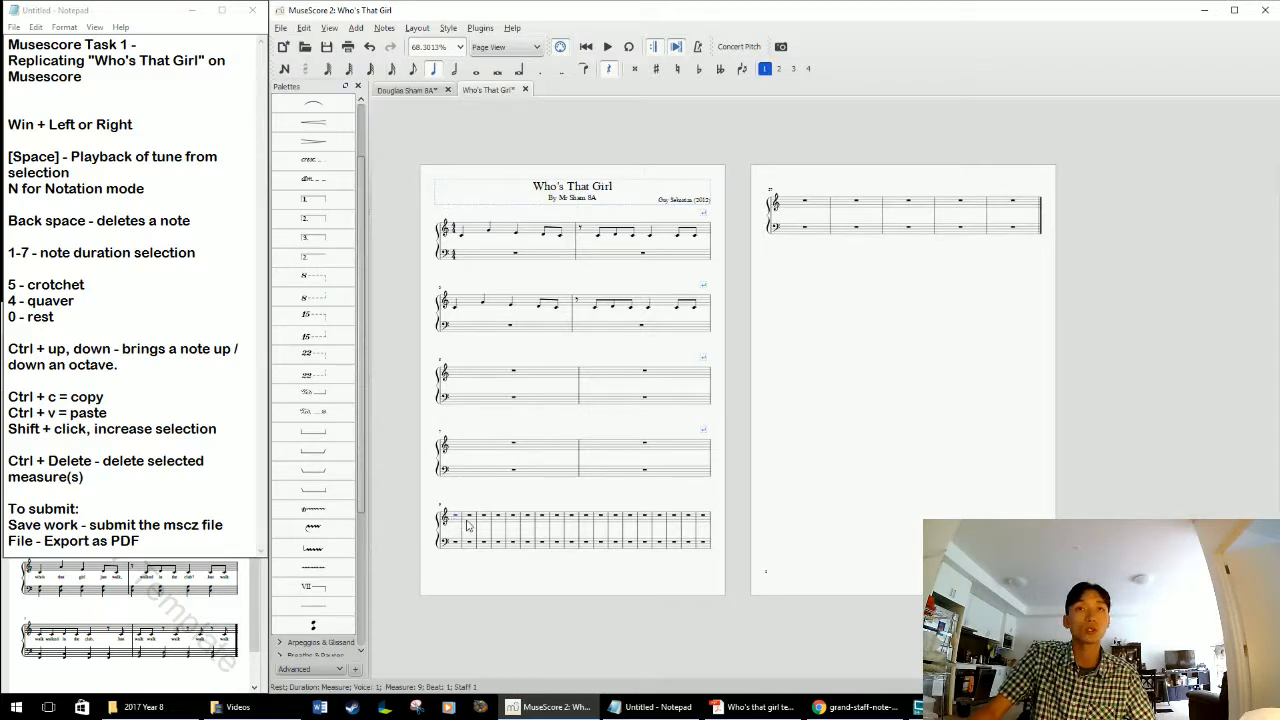
{"action": "left_click", "coordinate": [462, 513]}
{"action": "key", "text": "ctrl+Delete"}
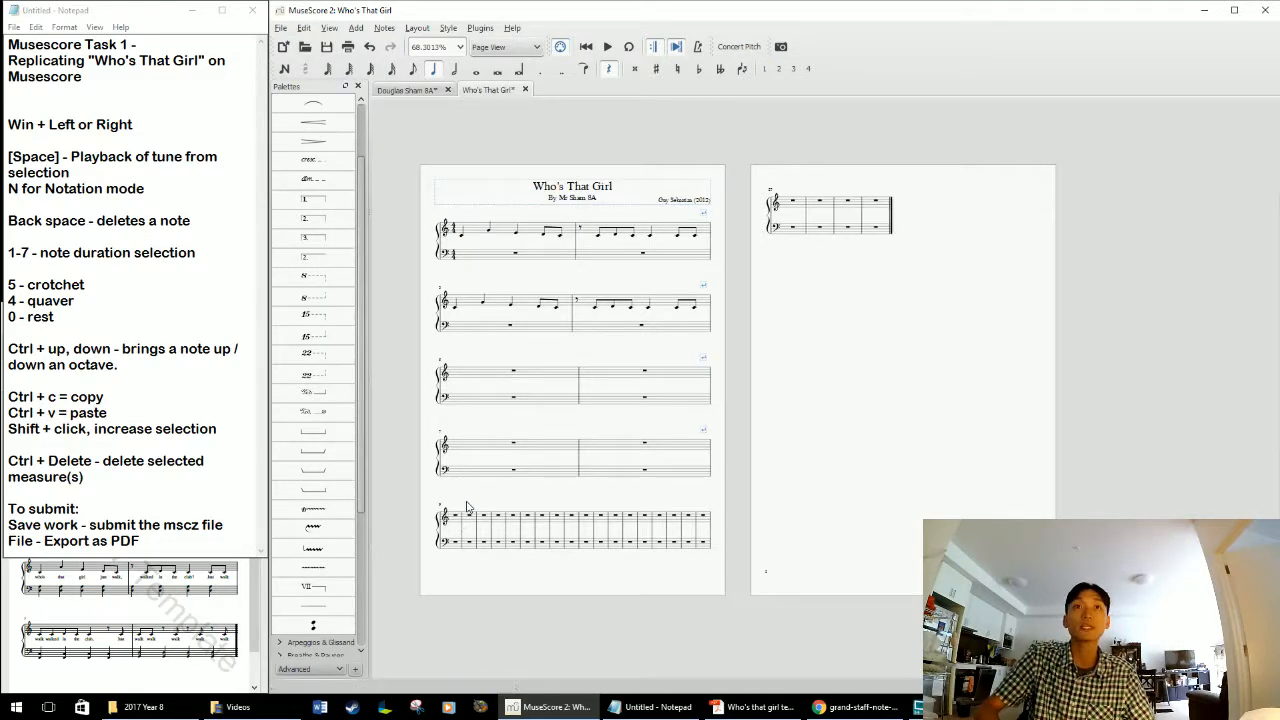
Delete the whole range of empty measures from measure 9 to the end of the score
{"action": "left_click", "coordinate": [48, 440]}
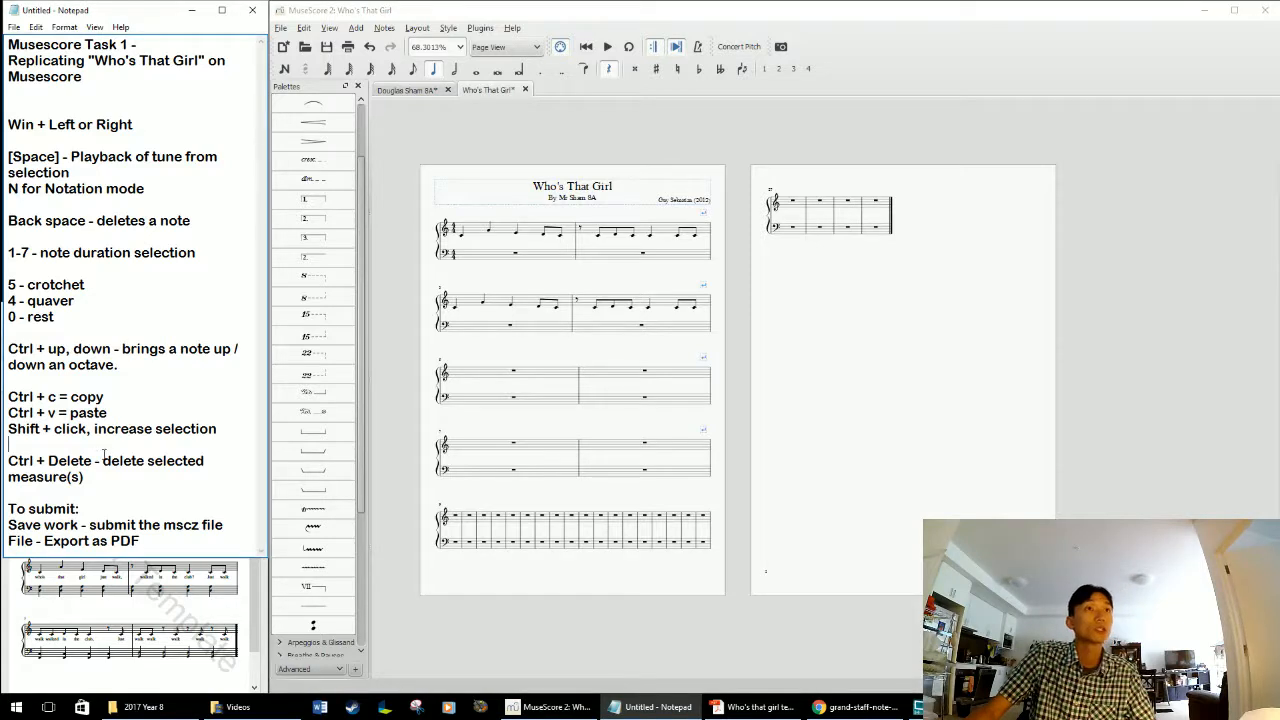
{"action": "left_click_drag", "start_coordinate": [103, 460], "coordinate": [8, 460]}
{"action": "left_click", "coordinate": [106, 482]}
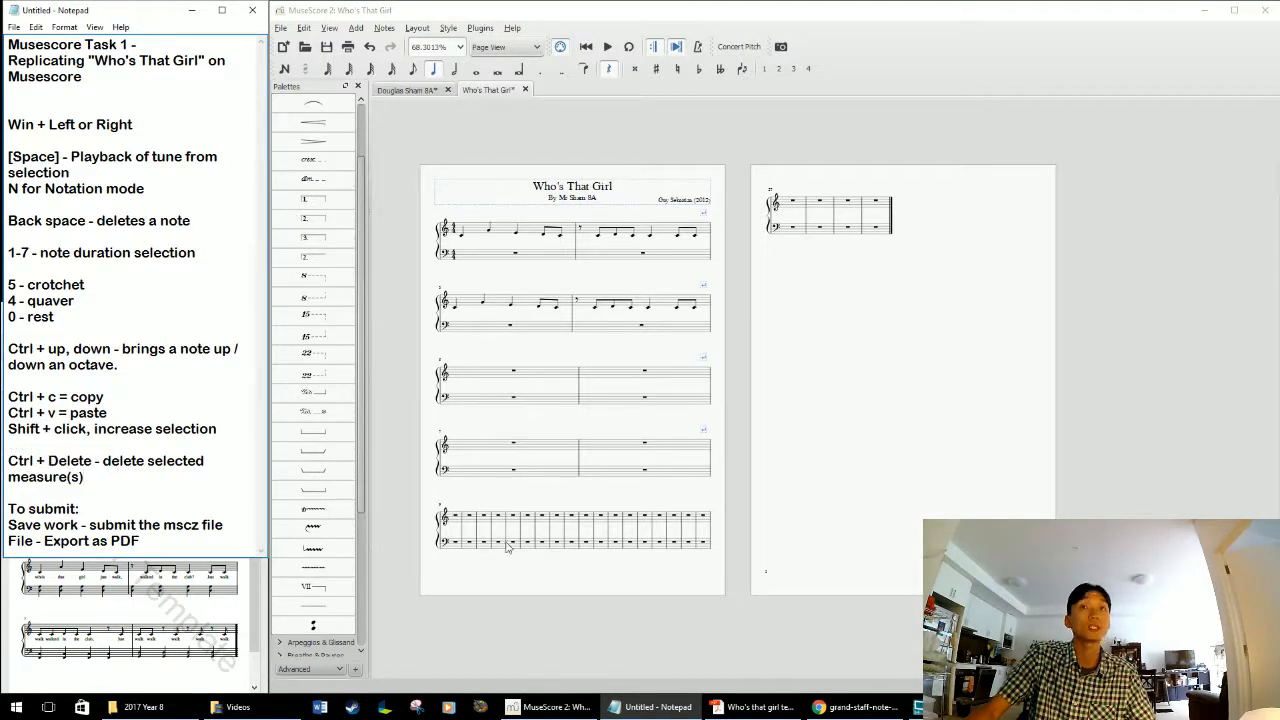
{"action": "left_click", "coordinate": [453, 521]}
{"action": "left_click", "coordinate": [454, 520]}
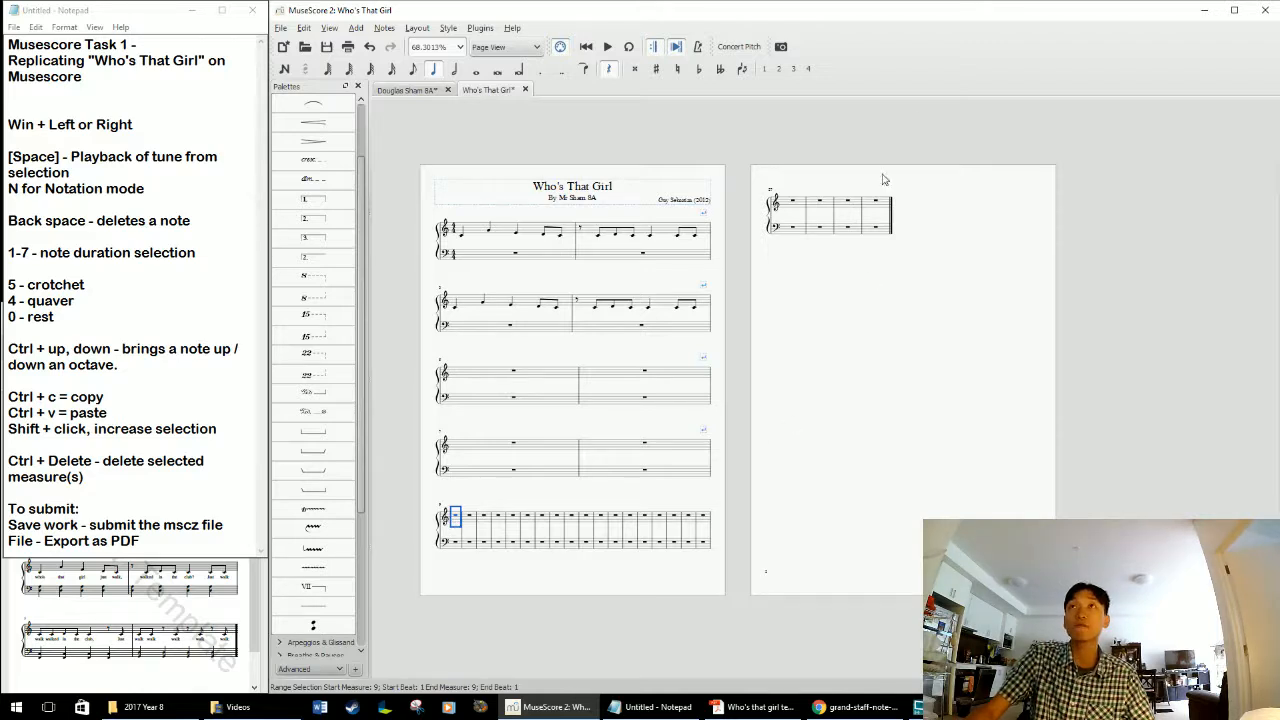
{"action": "left_click", "coordinate": [884, 206], "text": "shift"}
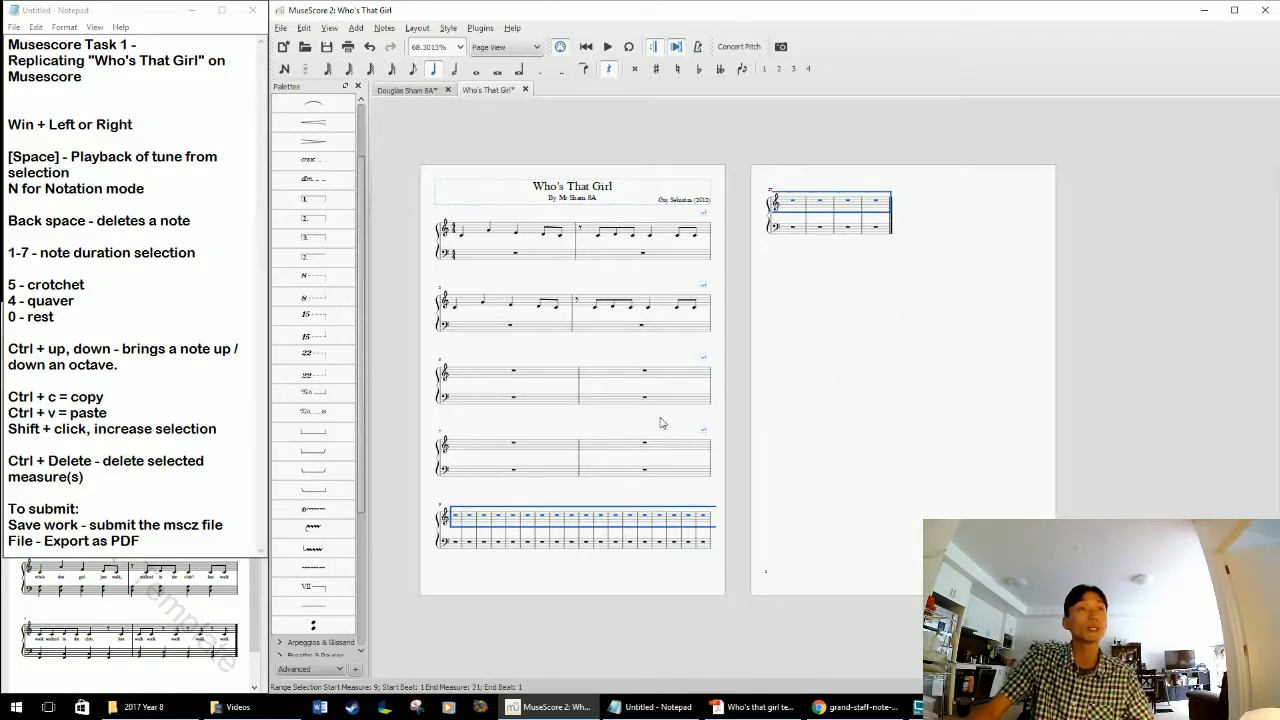
{"action": "key", "text": "ctrl+Delete"}
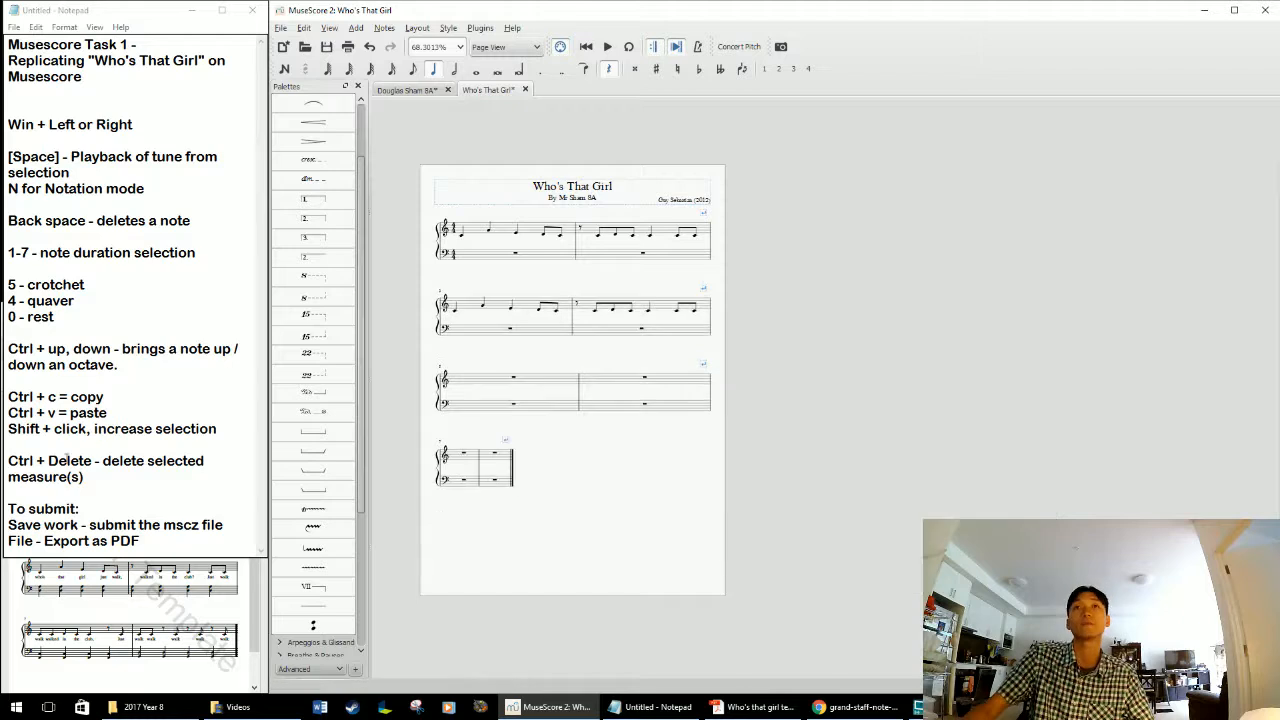
Bring up the grand-staff note chart in Chrome and enter crotchet chords of C3 and G3 on measure 1's first three bass beats
{"action": "scroll", "coordinate": [605, 380], "scroll_direction": "down", "scroll_amount": 2}
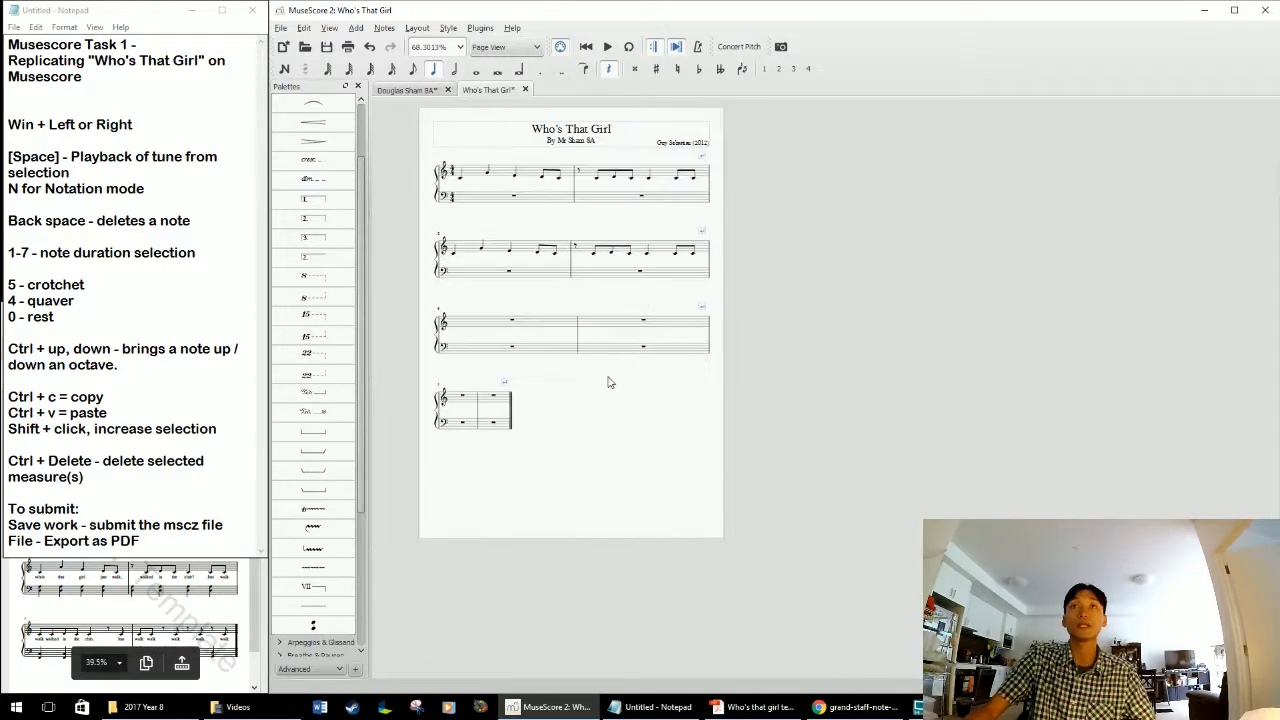
{"action": "scroll", "coordinate": [597, 370], "scroll_direction": "up", "scroll_amount": 2}
{"action": "scroll", "coordinate": [587, 362], "scroll_direction": "down", "scroll_amount": 1}
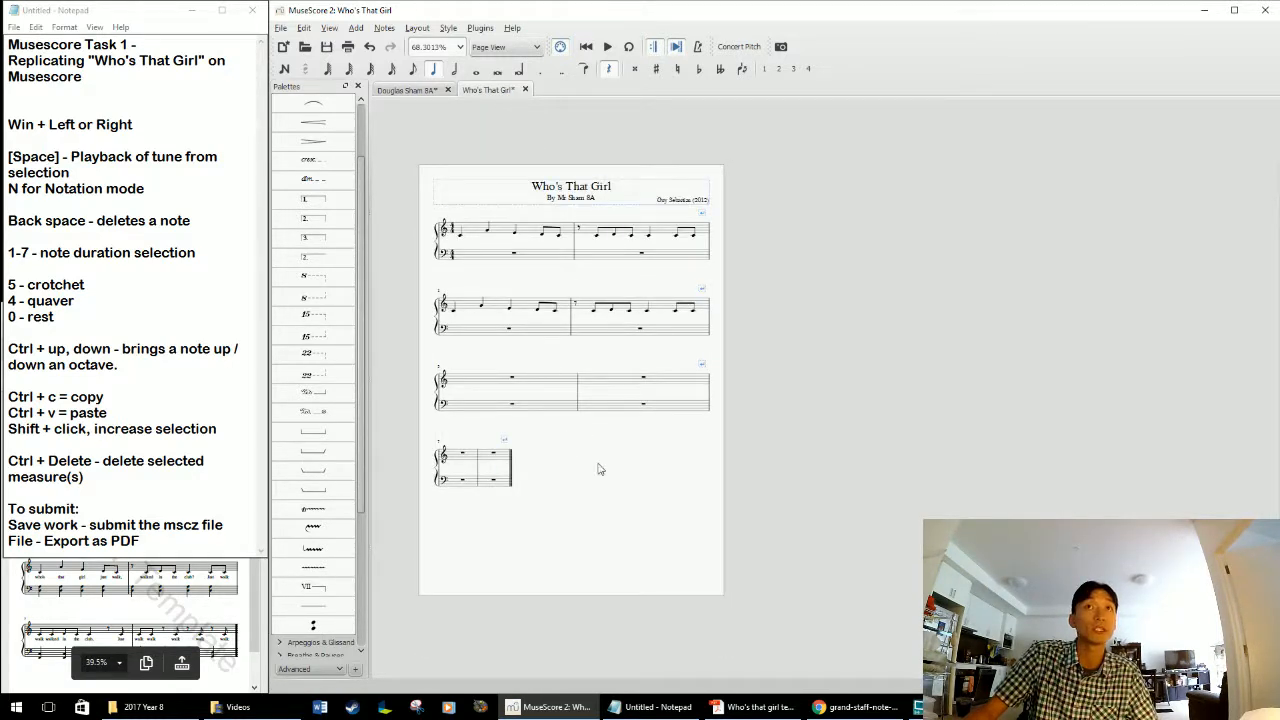
{"action": "left_click_drag", "start_coordinate": [602, 476], "coordinate": [640, 475]}
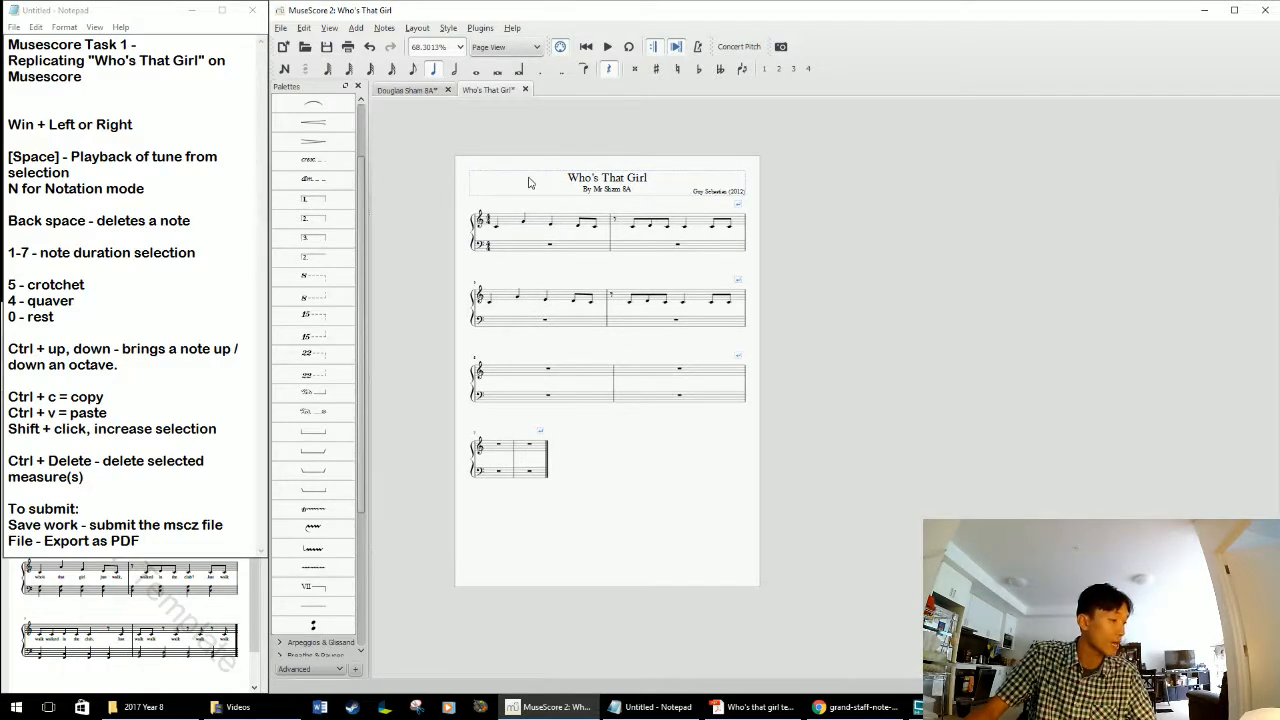
{"action": "scroll", "coordinate": [610, 445], "scroll_direction": "up", "scroll_amount": 2, "text": "ctrl"}
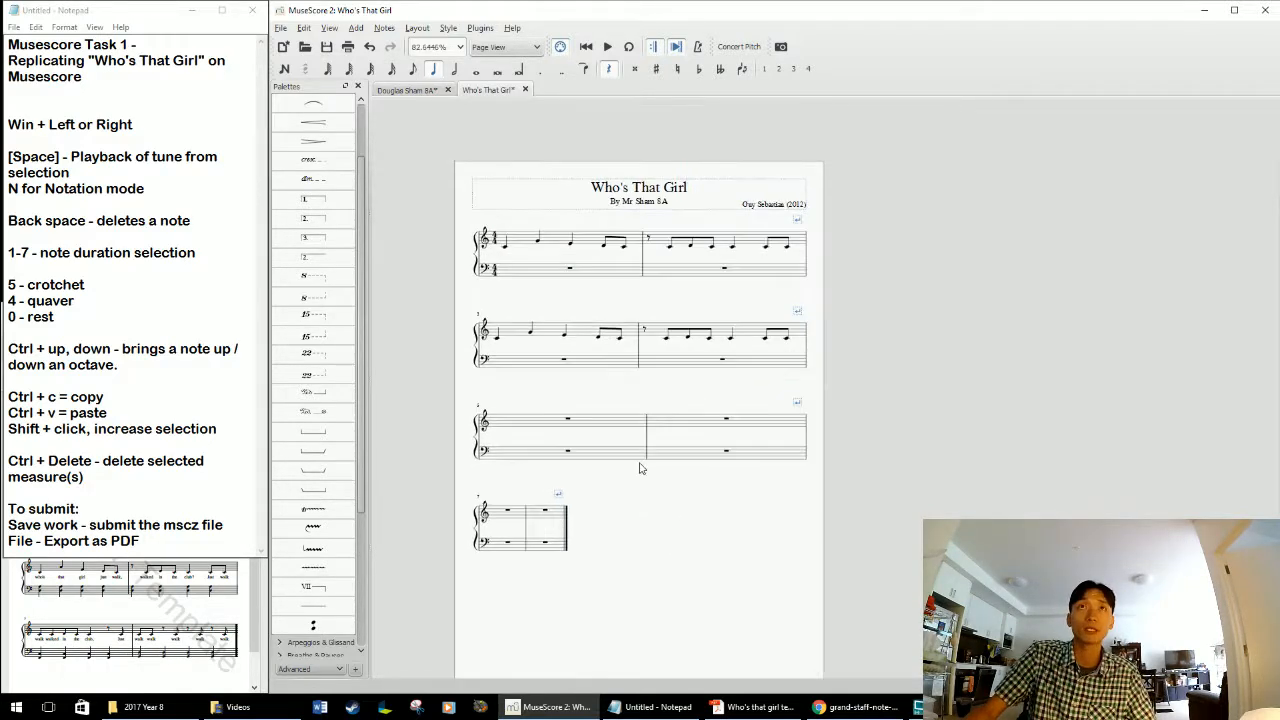
{"action": "left_click", "coordinate": [532, 276]}
{"action": "key", "text": "n"}
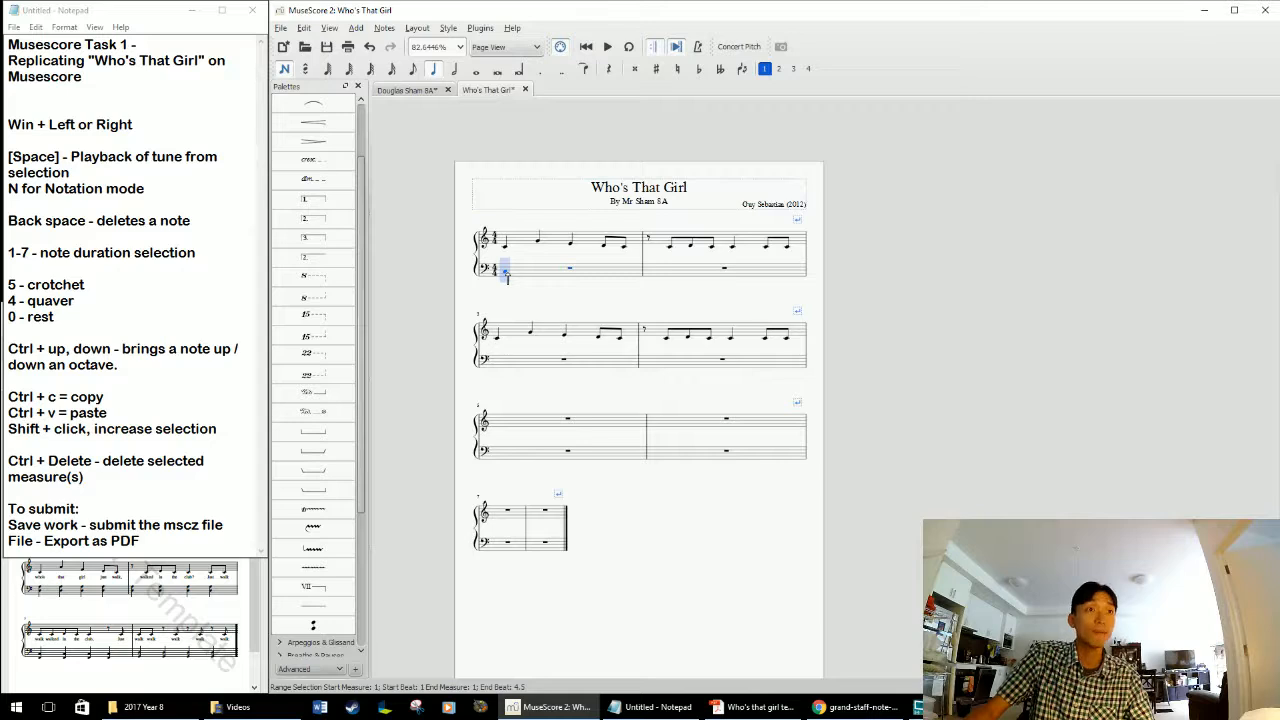
{"action": "left_click", "coordinate": [855, 707]}
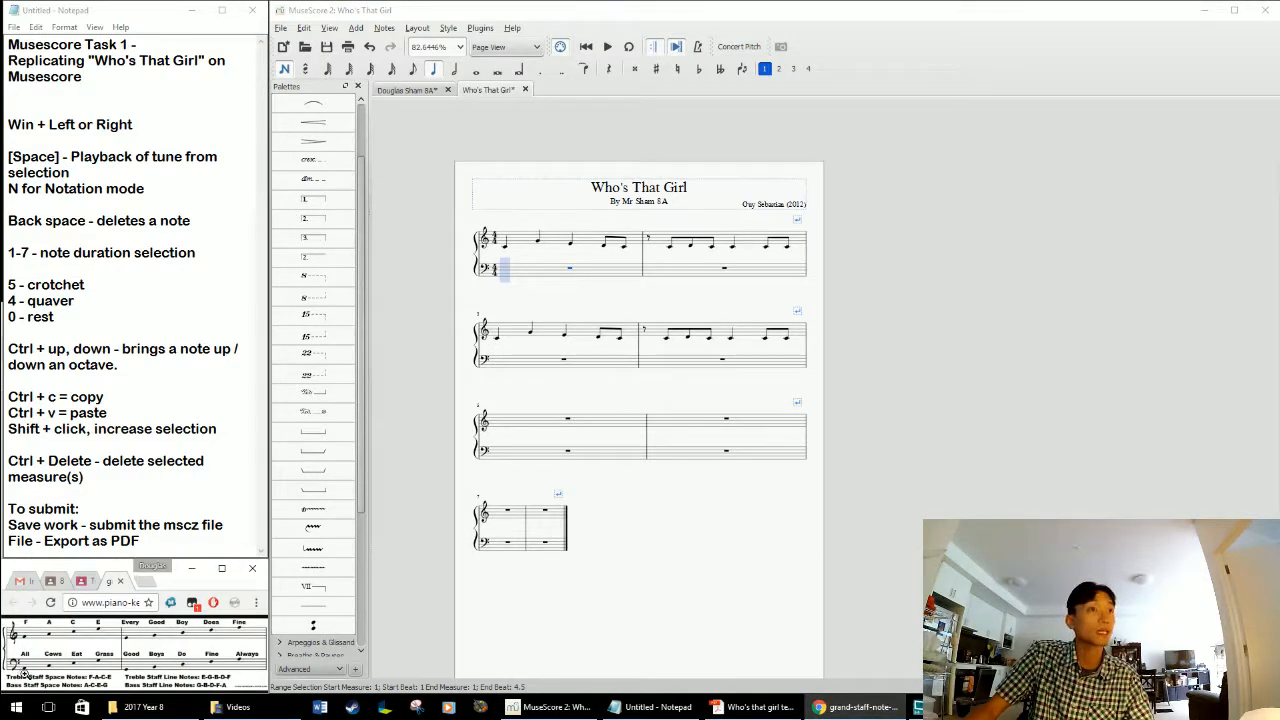
{"action": "left_click", "coordinate": [505, 271]}
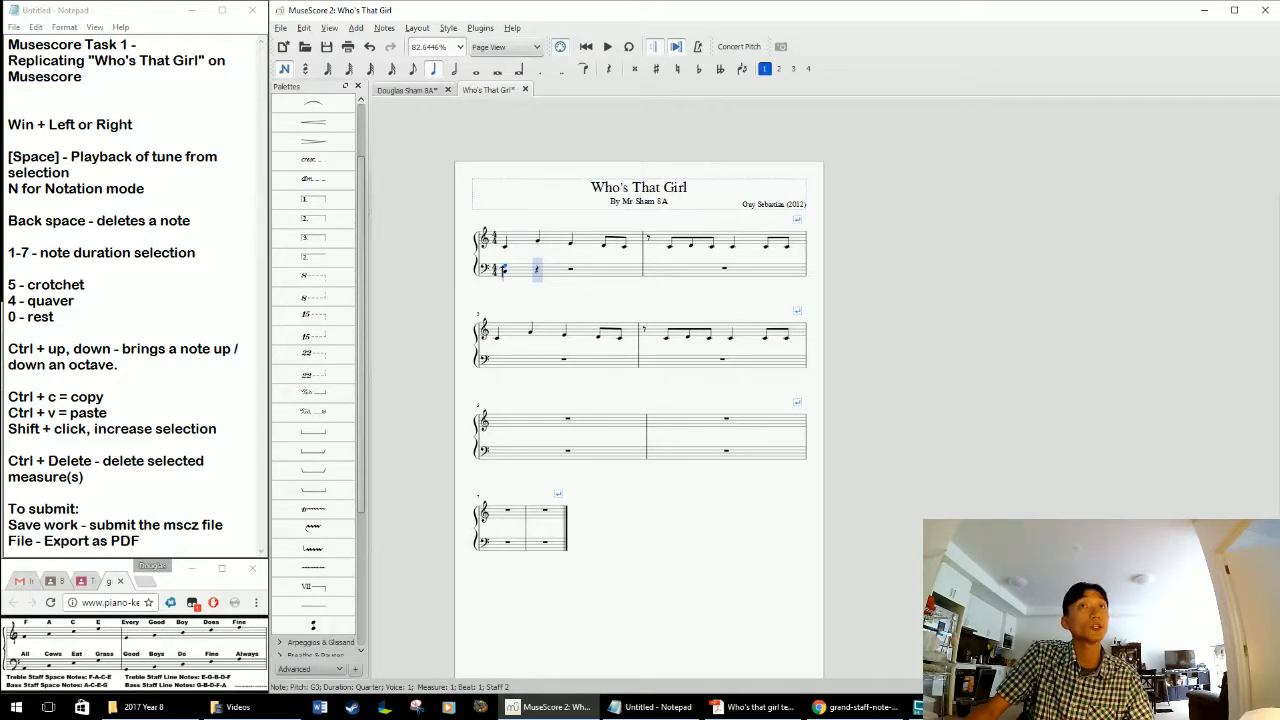
{"action": "left_click", "coordinate": [539, 276]}
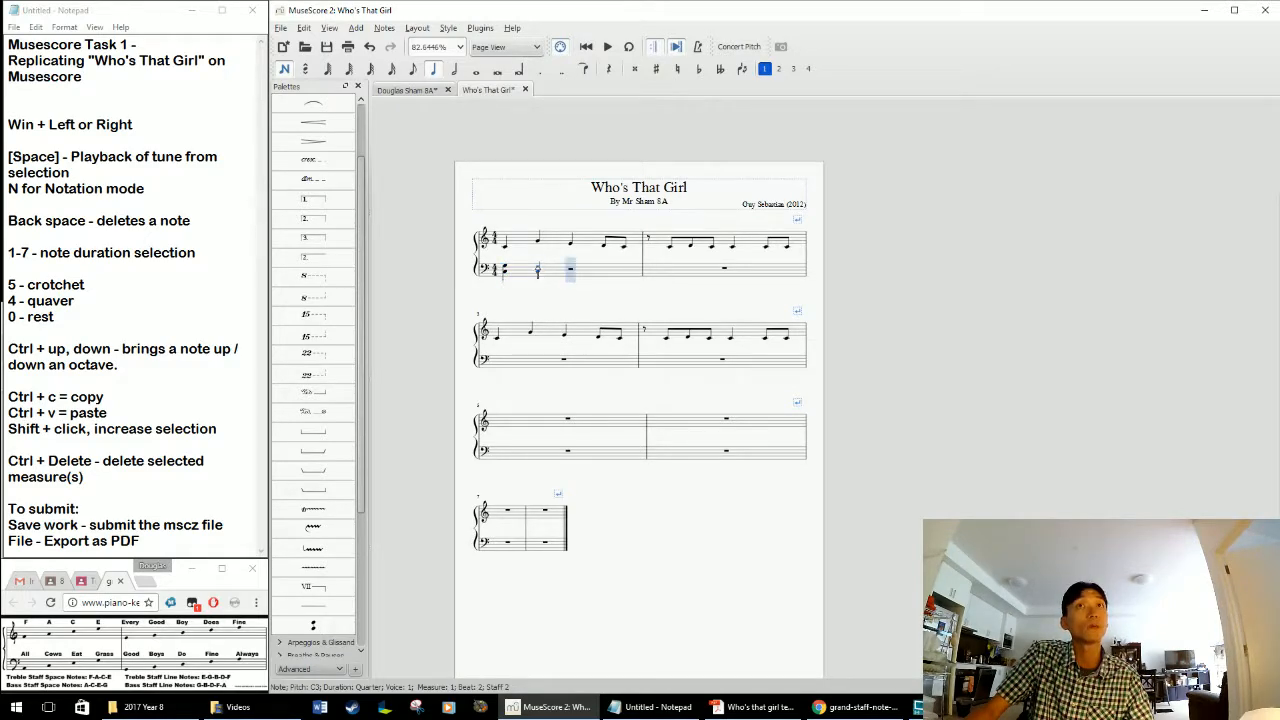
{"action": "left_click", "coordinate": [570, 268]}
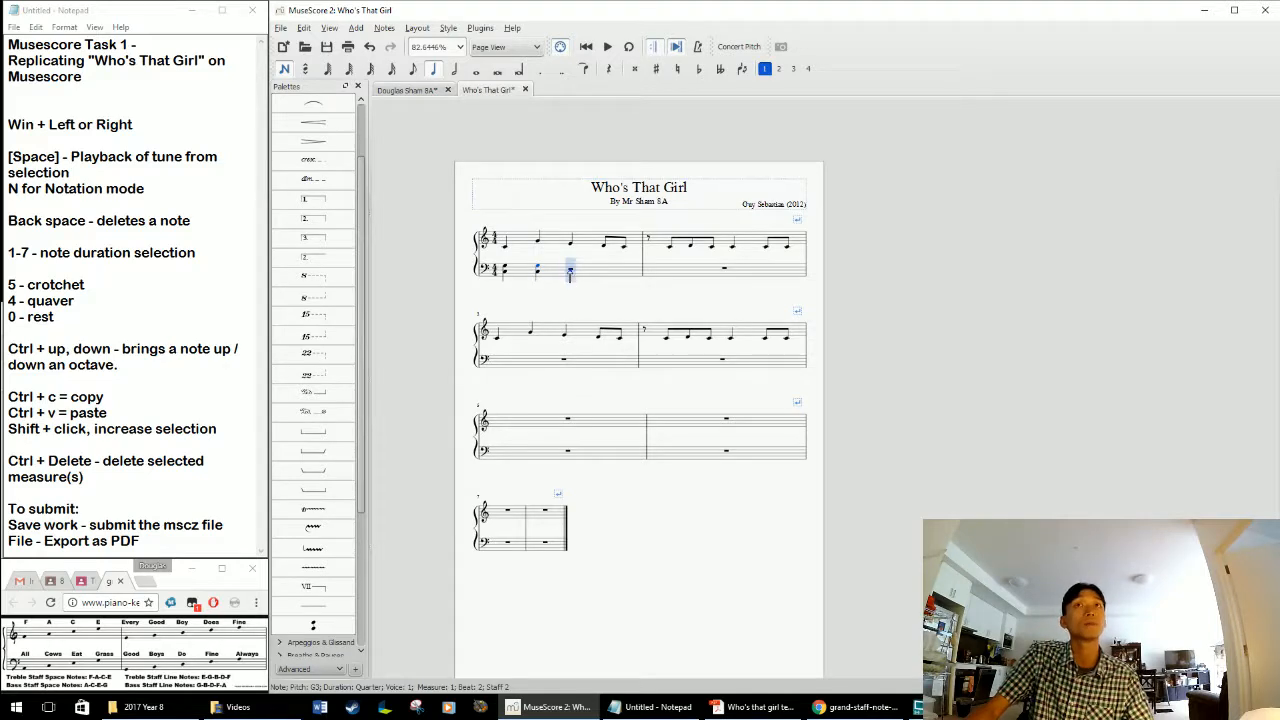
{"action": "left_click", "coordinate": [567, 276]}
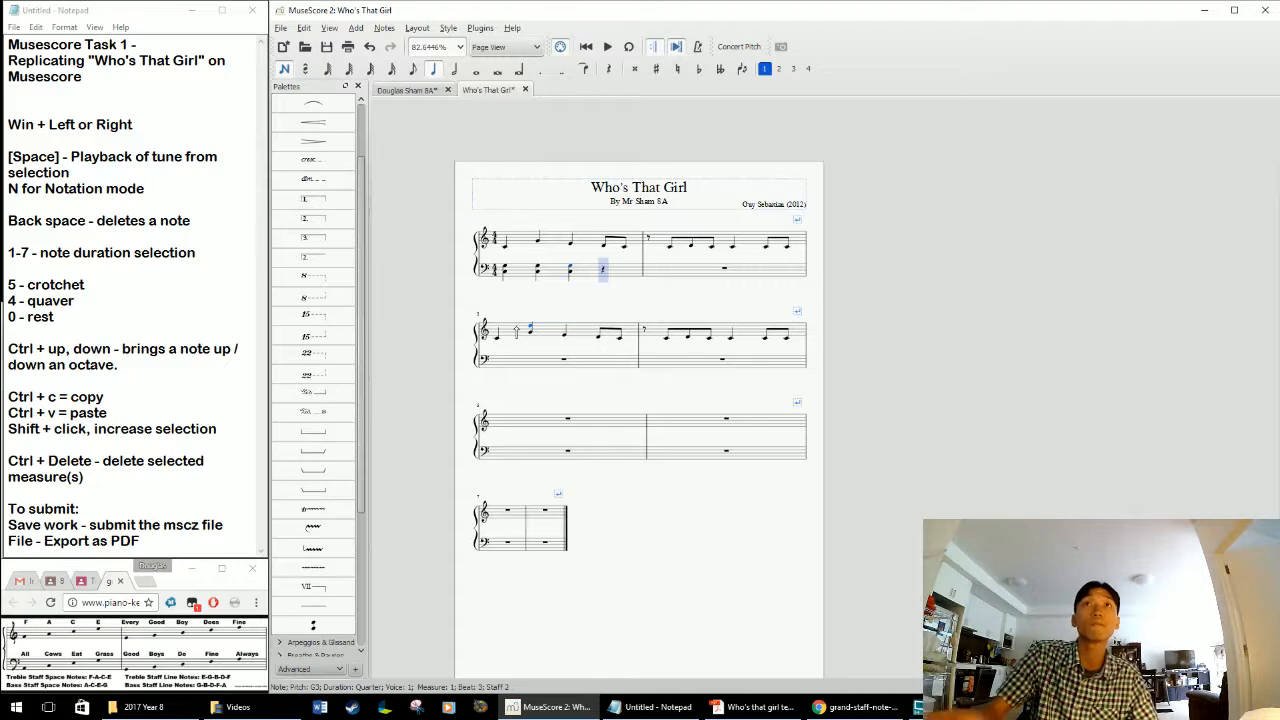
Add the line "Alt + 5 - Add a note a 5th higher" to the Notepad shortcut list above "To submit:"
{"action": "left_click", "coordinate": [75, 446]}
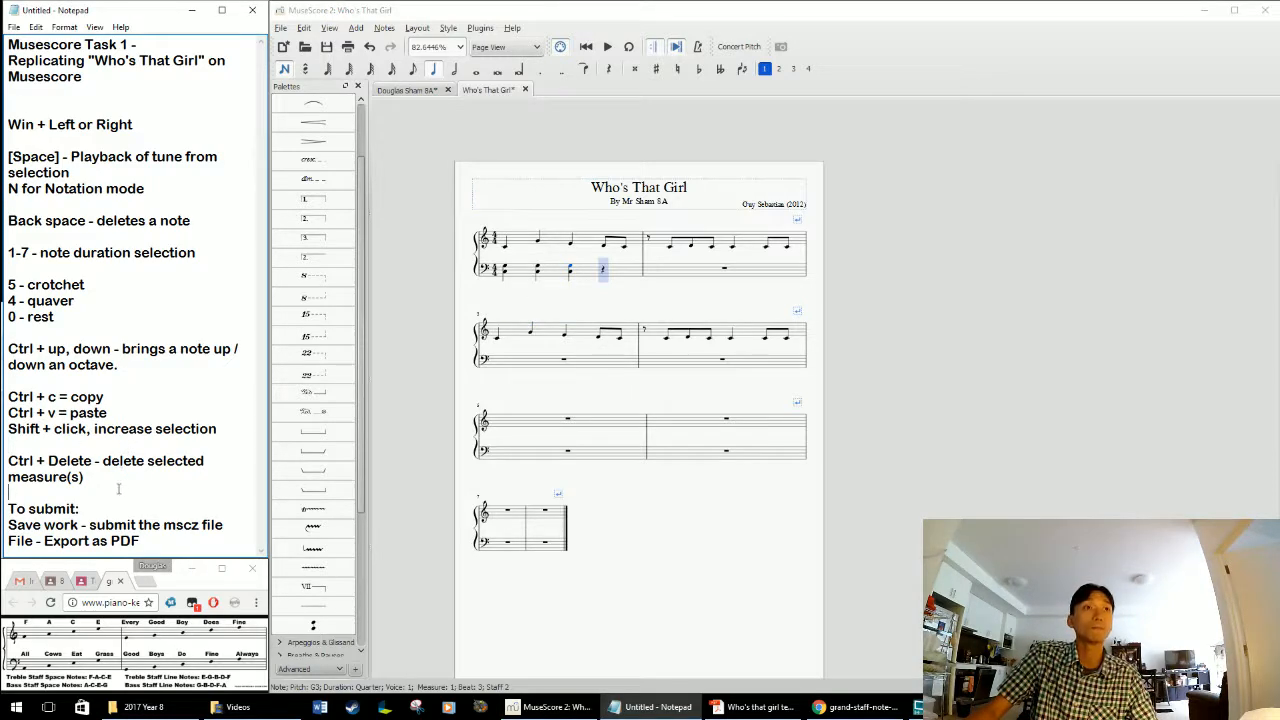
{"action": "key", "text": "Return"}
{"action": "type", "text": "Alt + 65"}
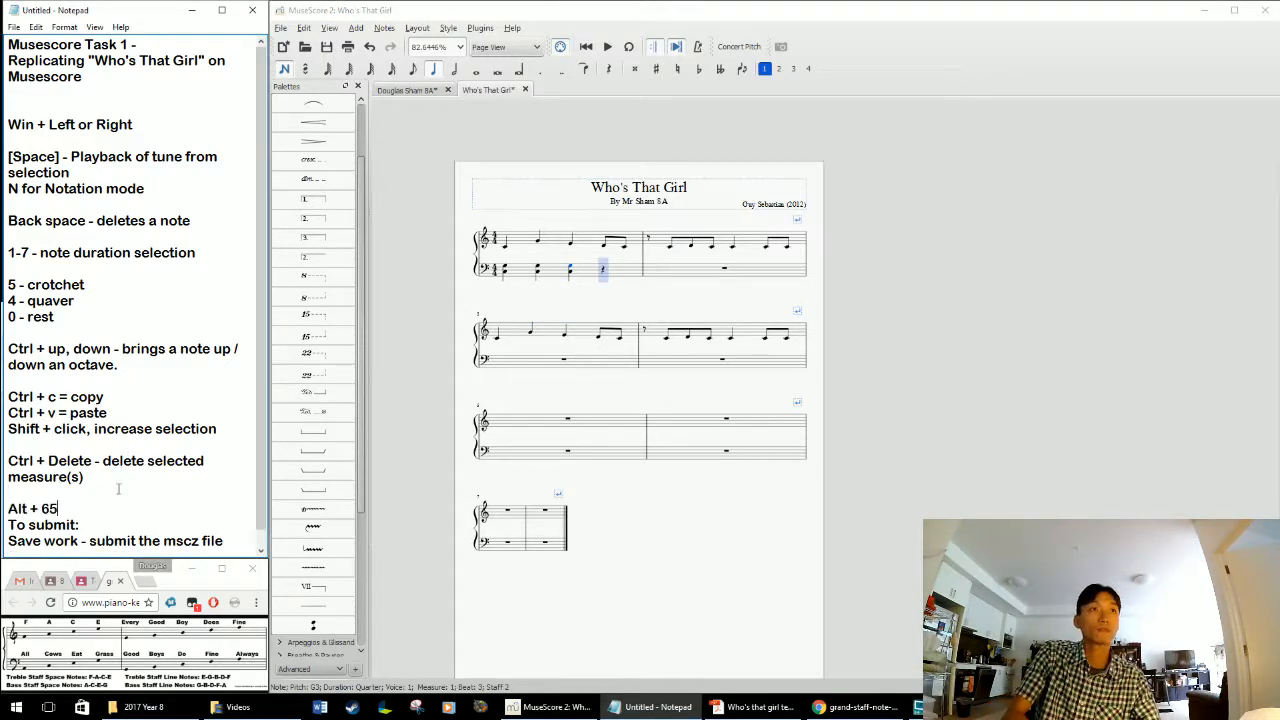
{"action": "key", "text": "BackSpace"}
{"action": "key", "text": "BackSpace"}
{"action": "type", "text": "5 - Add a note "}
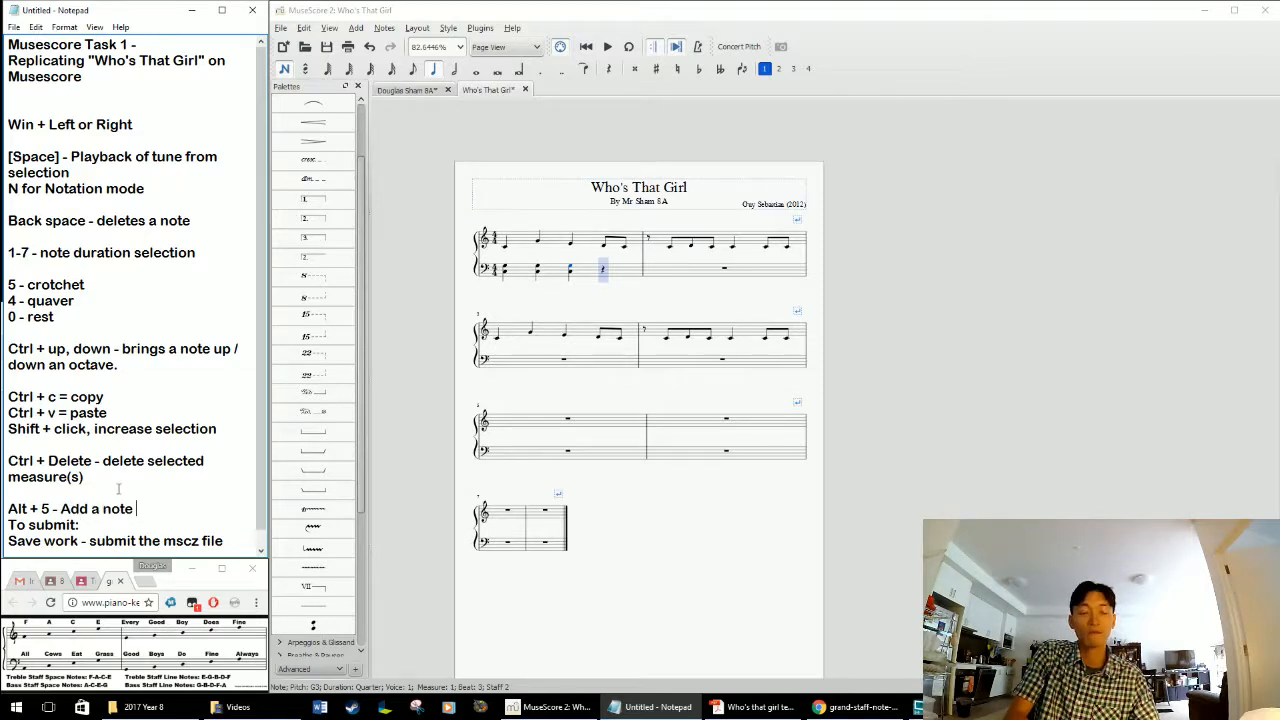
{"action": "type", "text": "5"}
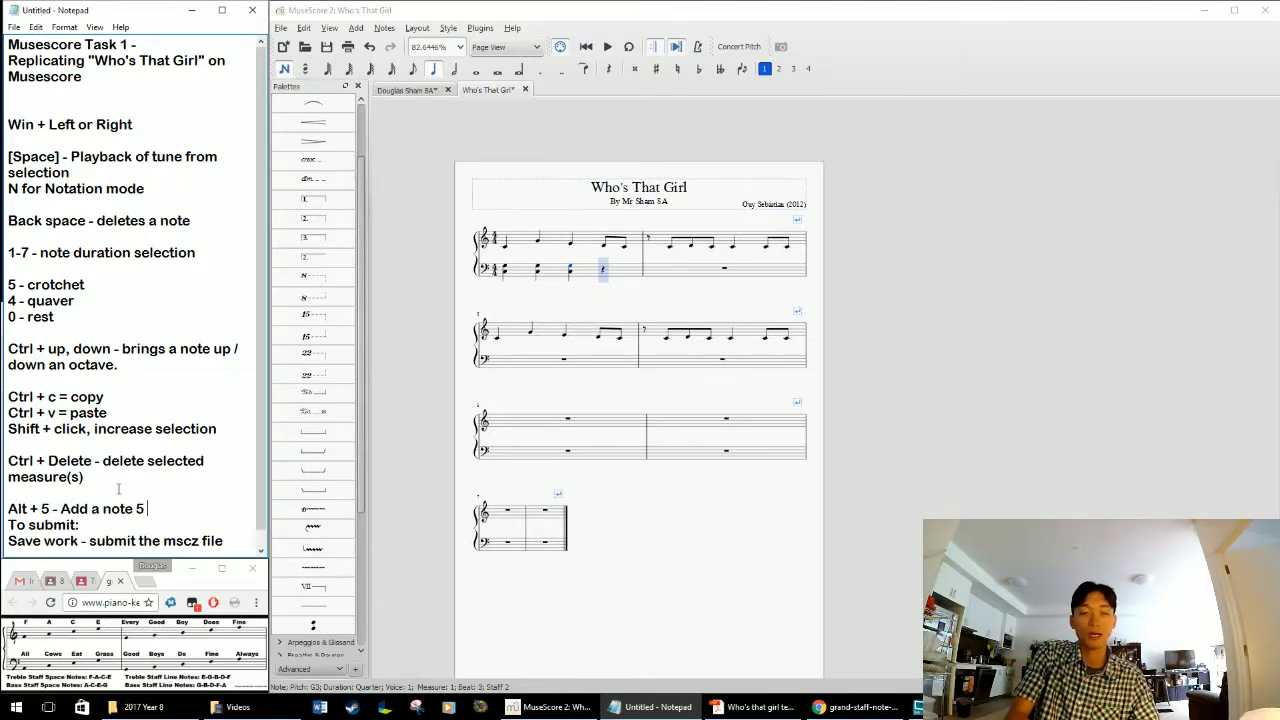
{"action": "key", "text": "BackSpace"}
{"action": "type", "text": "a 5th higher"}
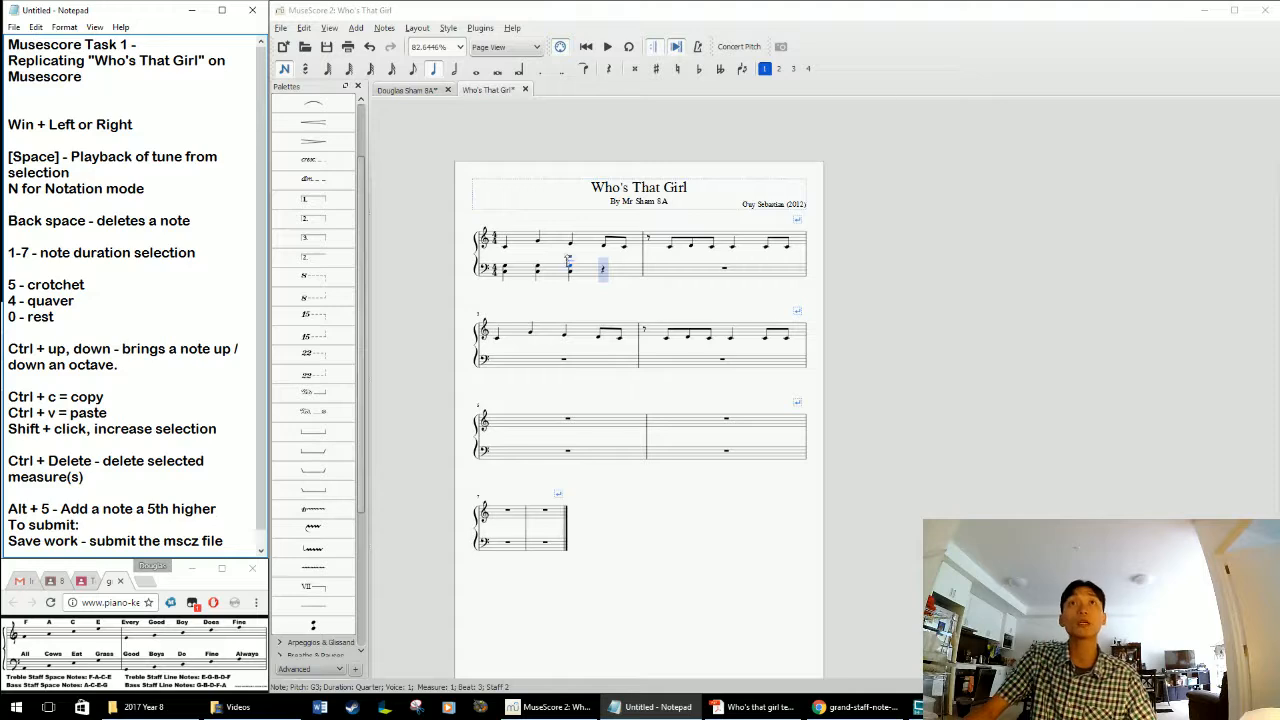
Copy the bass chords on beats 1 and 2 of measure 1 onto beats 3 and 4
{"action": "left_click", "coordinate": [624, 81]}
{"action": "key", "text": "Escape"}
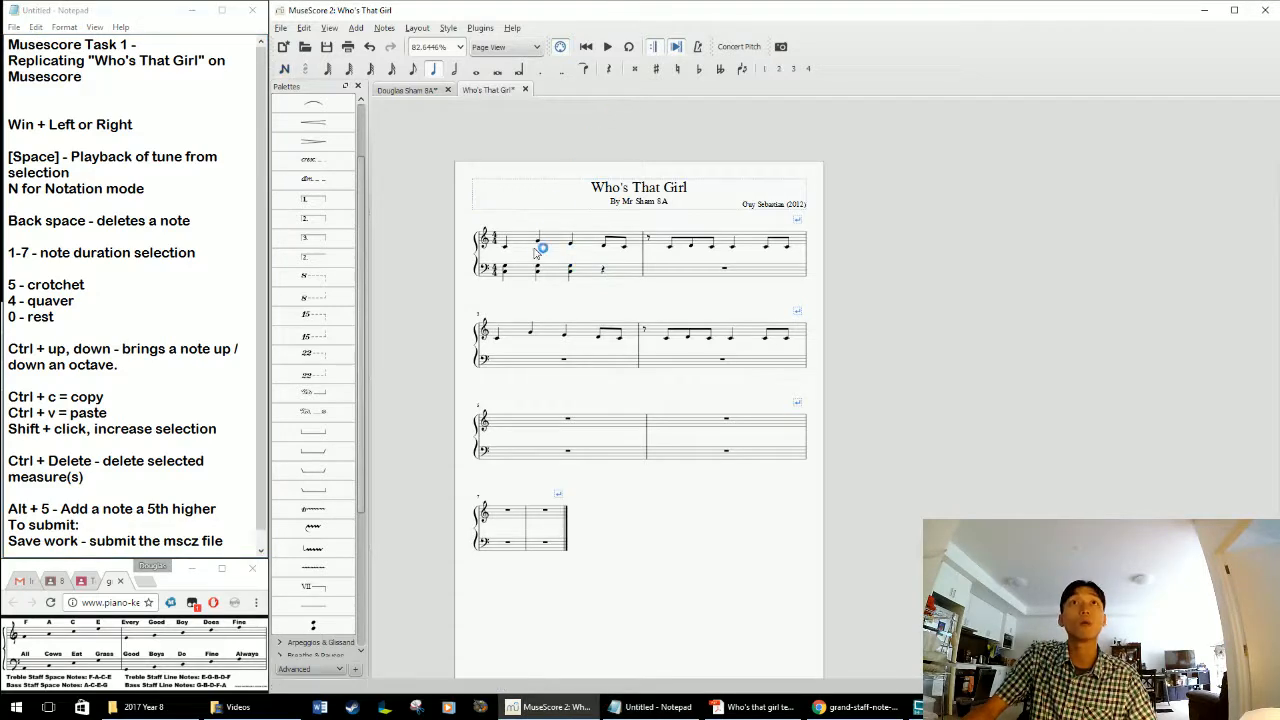
{"action": "left_click", "coordinate": [530, 267]}
{"action": "left_click", "coordinate": [505, 269]}
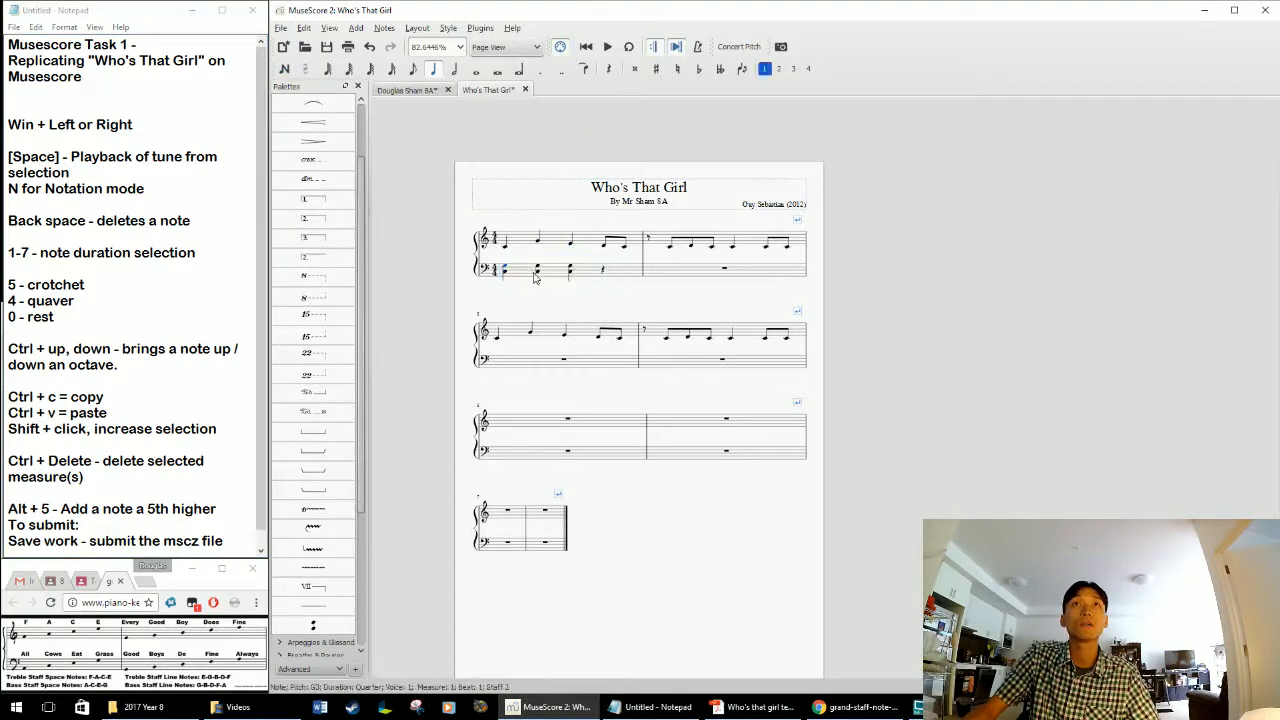
{"action": "left_click", "coordinate": [538, 272], "text": "shift"}
{"action": "key", "text": "ctrl+c"}
{"action": "left_click", "coordinate": [571, 268]}
{"action": "key", "text": "ctrl+v"}
Copy the full bass staff of measure 1 into measure 2
{"action": "left_click", "coordinate": [586, 273]}
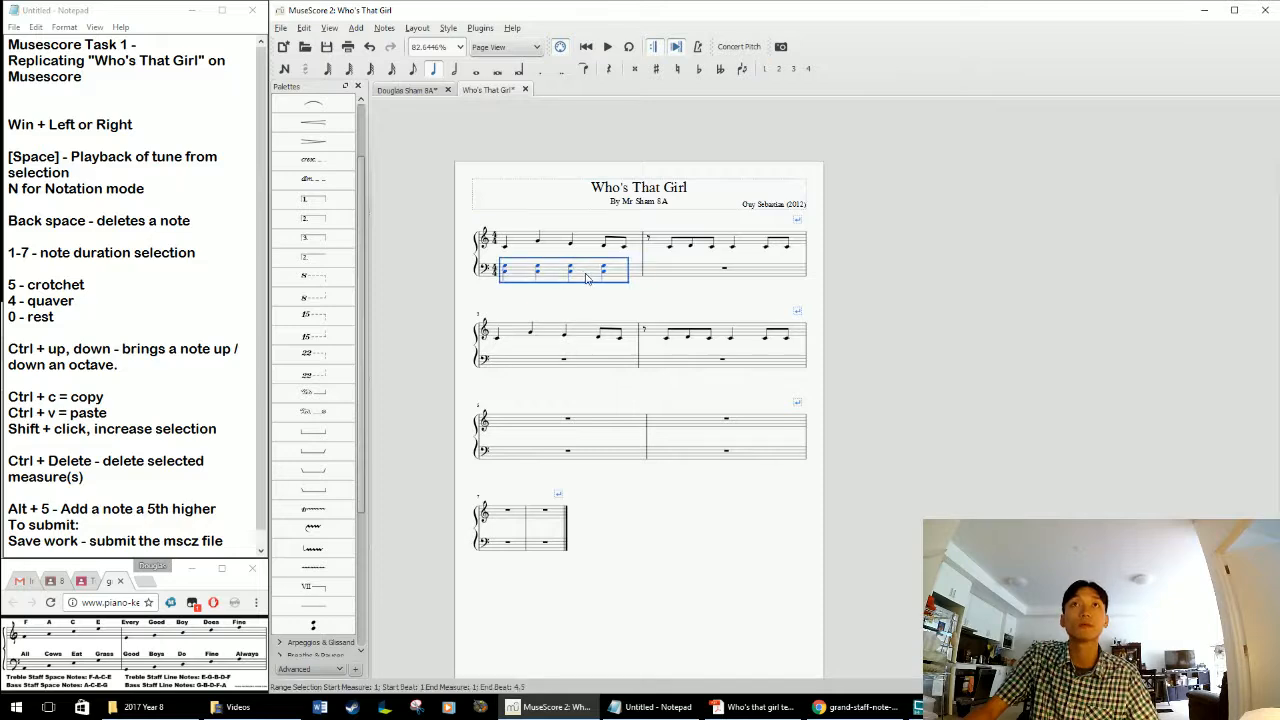
{"action": "key", "text": "ctrl+c"}
{"action": "left_click", "coordinate": [673, 273]}
{"action": "key", "text": "ctrl+v"}
Copy the bass chords of measures 1 and 2 into measures 3 and 4 and lower the copies by three semitones
{"action": "left_click", "coordinate": [552, 276]}
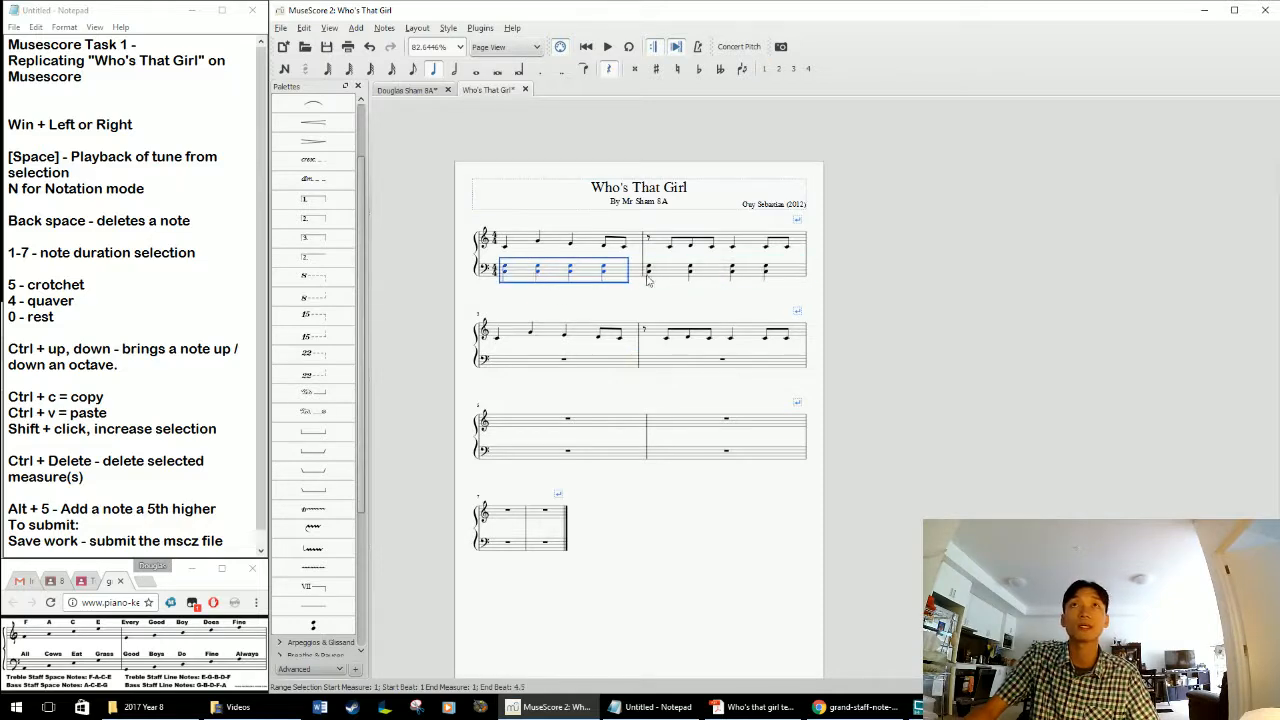
{"action": "left_click", "coordinate": [672, 276], "text": "shift"}
{"action": "key", "text": "ctrl+c"}
{"action": "left_click", "coordinate": [552, 364]}
{"action": "key", "text": "ctrl+v"}
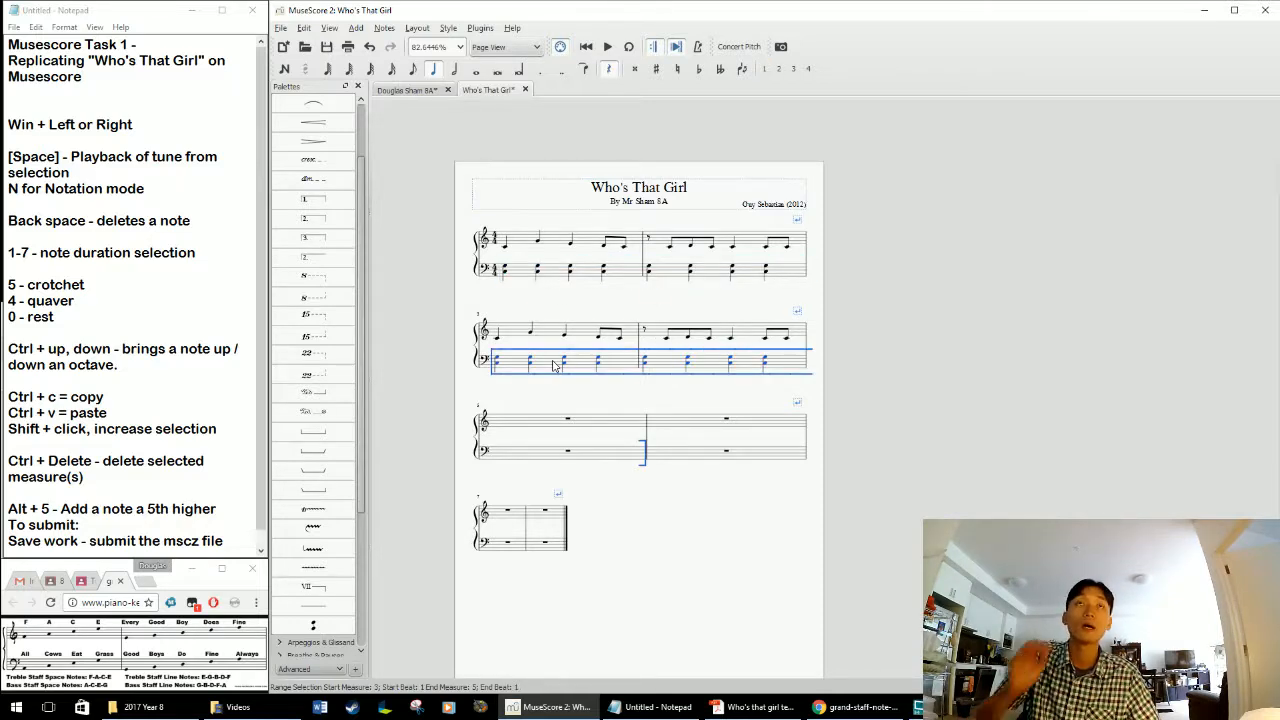
{"action": "key", "text": "Down"}
{"action": "key", "text": "Down"}
{"action": "key", "text": "Down"}
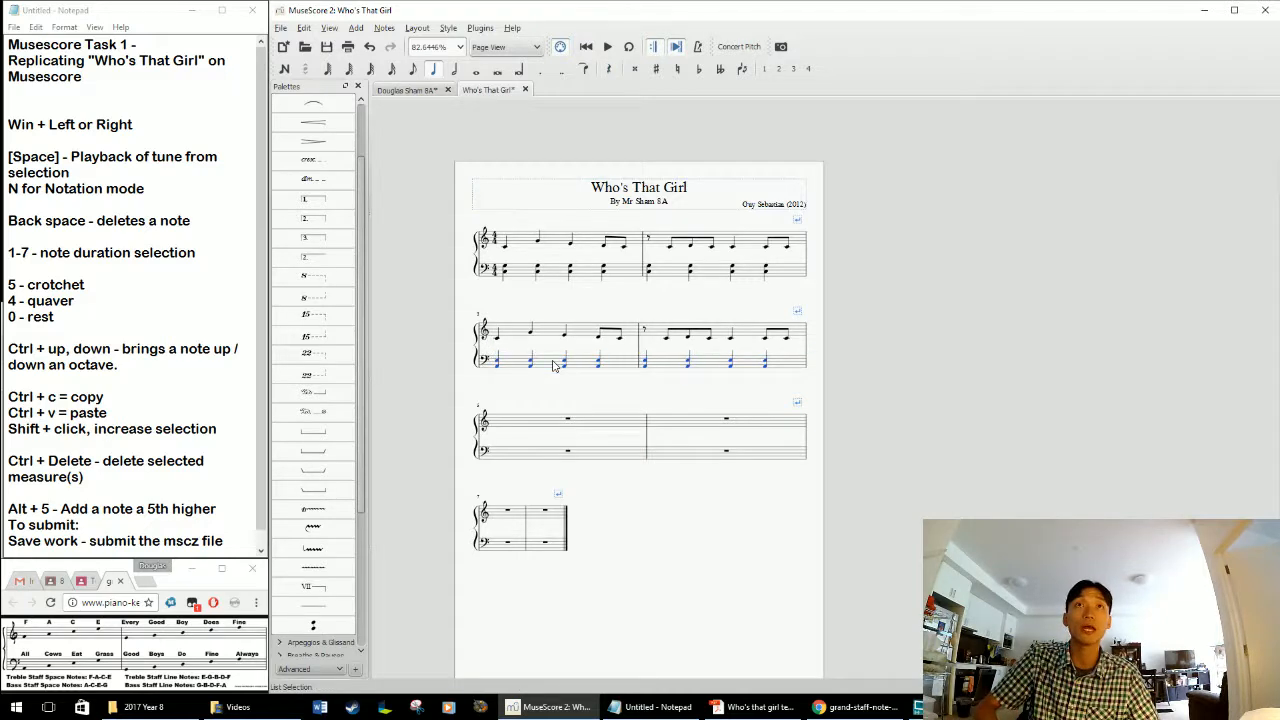
Copy the bass chords of measures 3 and 4 into measures 5 and 6 and shift the copies' pitch in semitone steps
{"action": "left_click", "coordinate": [533, 456]}
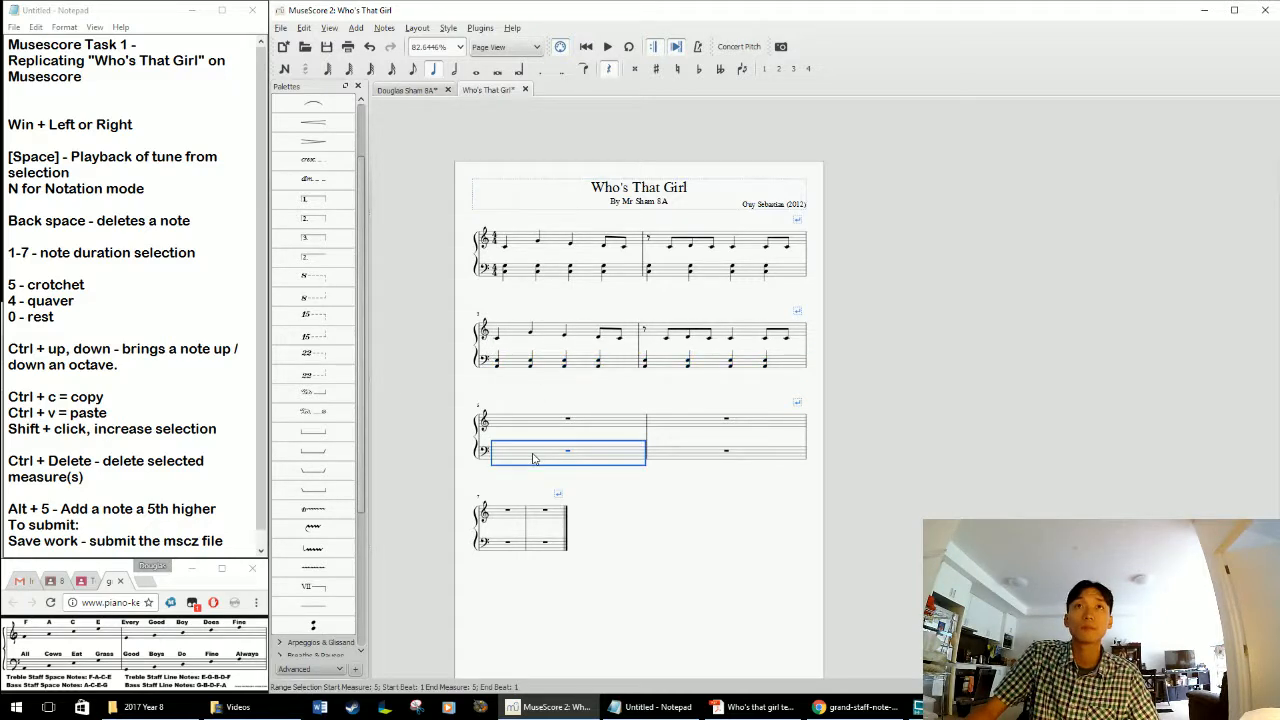
{"action": "left_click", "coordinate": [546, 362]}
{"action": "left_click", "coordinate": [652, 369], "text": "shift"}
{"action": "key", "text": "ctrl+c"}
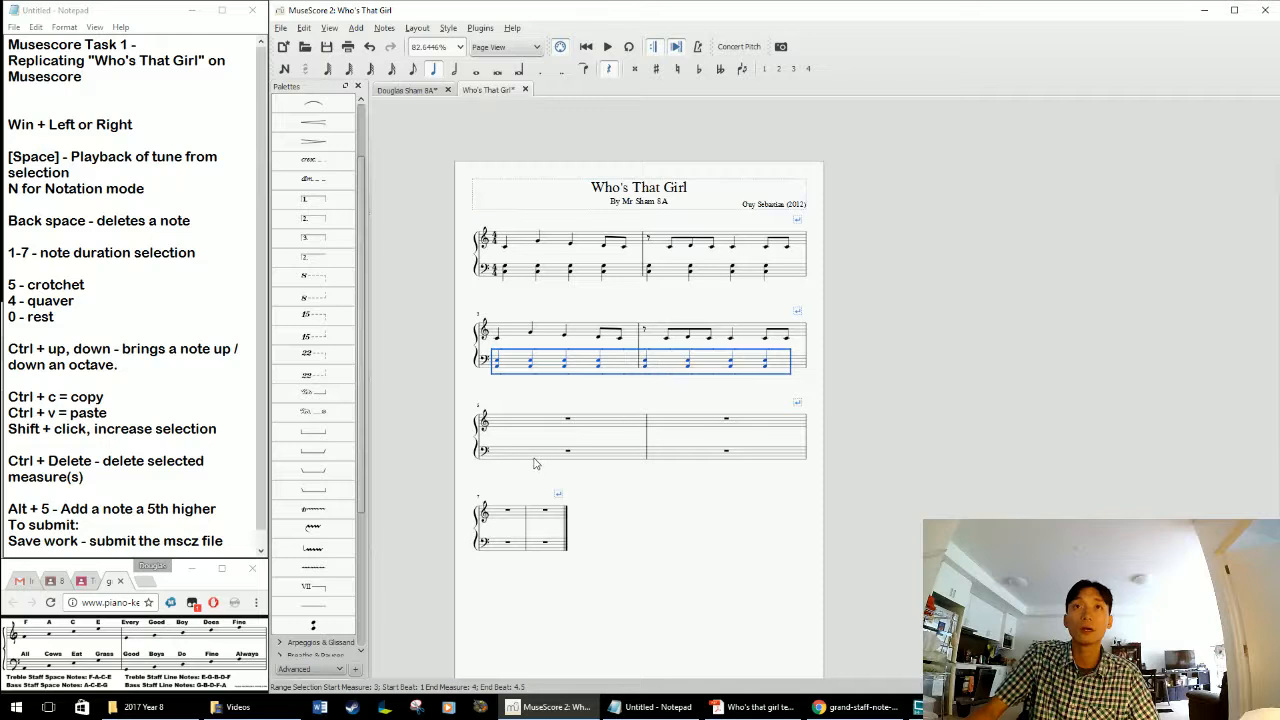
{"action": "left_click", "coordinate": [533, 458]}
{"action": "key", "text": "ctrl+v"}
{"action": "key", "text": "Down"}
{"action": "key", "text": "Down"}
{"action": "key", "text": "Down"}
{"action": "key", "text": "Down"}
{"action": "key", "text": "Down"}
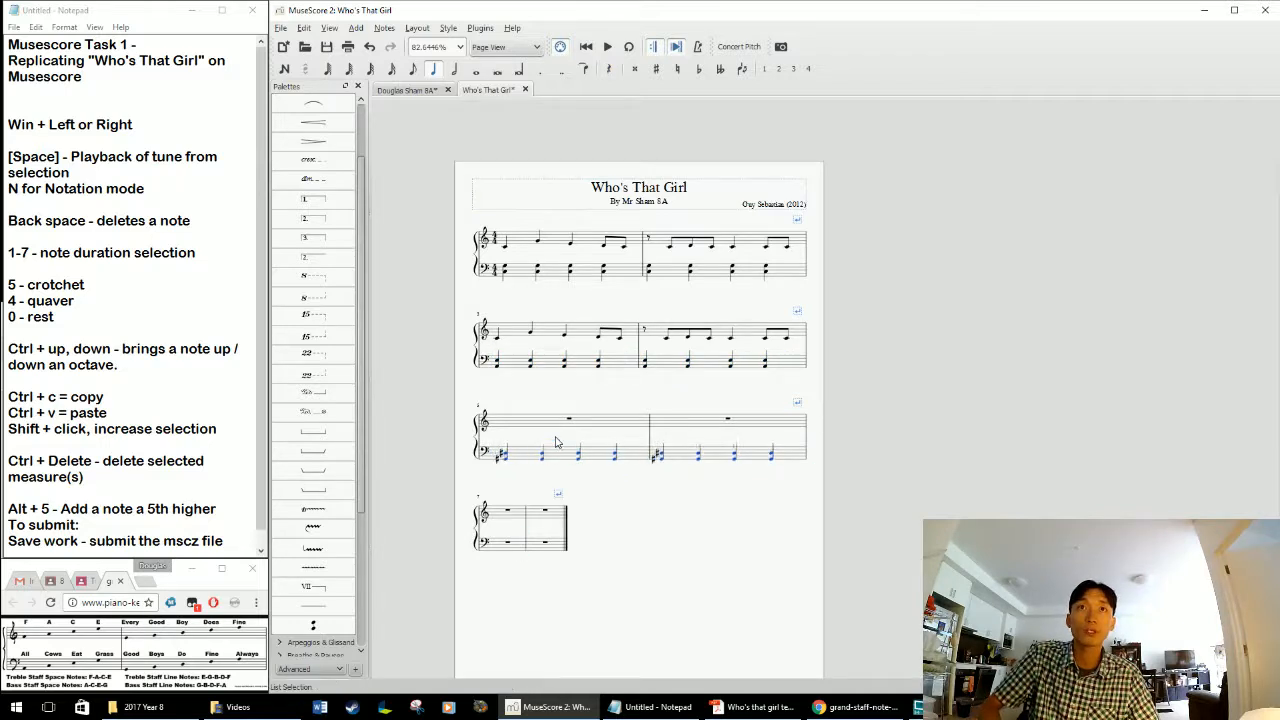
{"action": "key", "text": "Down"}
{"action": "key", "text": "Down"}
{"action": "key", "text": "Down"}
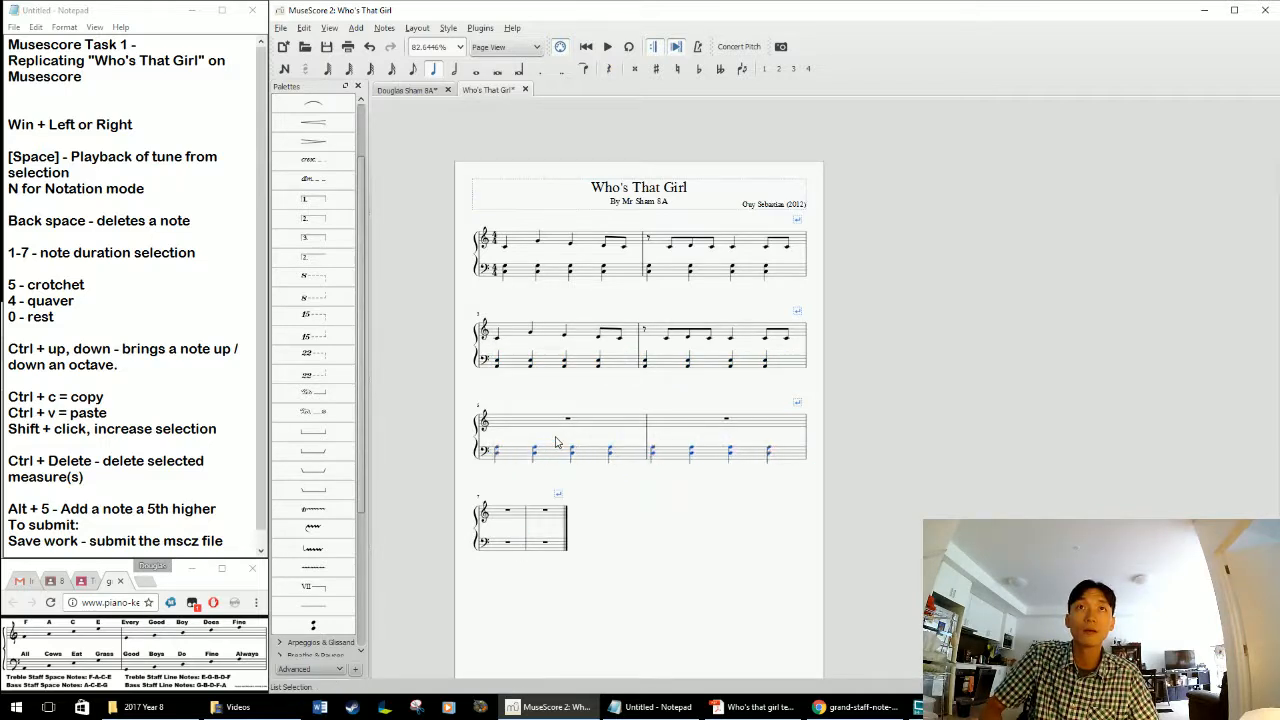
Paste the copied bass chords of measures 5 and 6 into measures 7 and 8 and lower the copies' pitch
{"action": "left_click", "coordinate": [509, 548]}
{"action": "key", "text": "ctrl+v"}
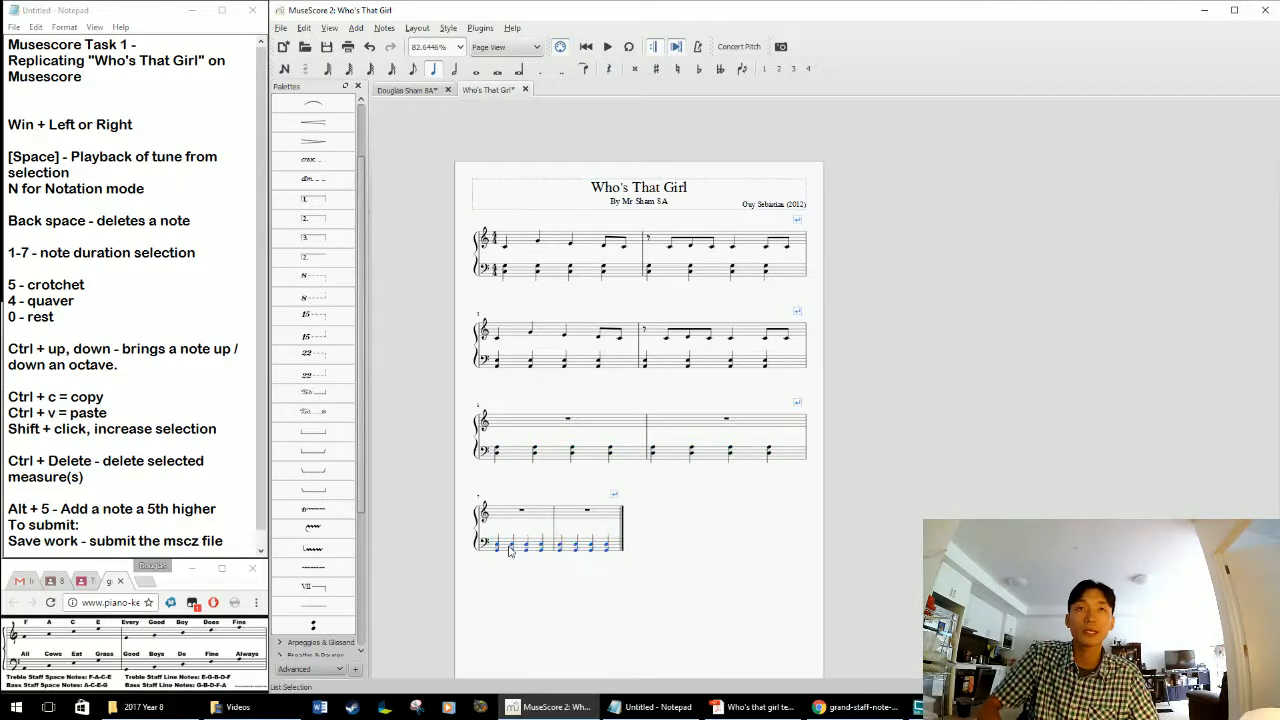
{"action": "key", "text": "Escape"}
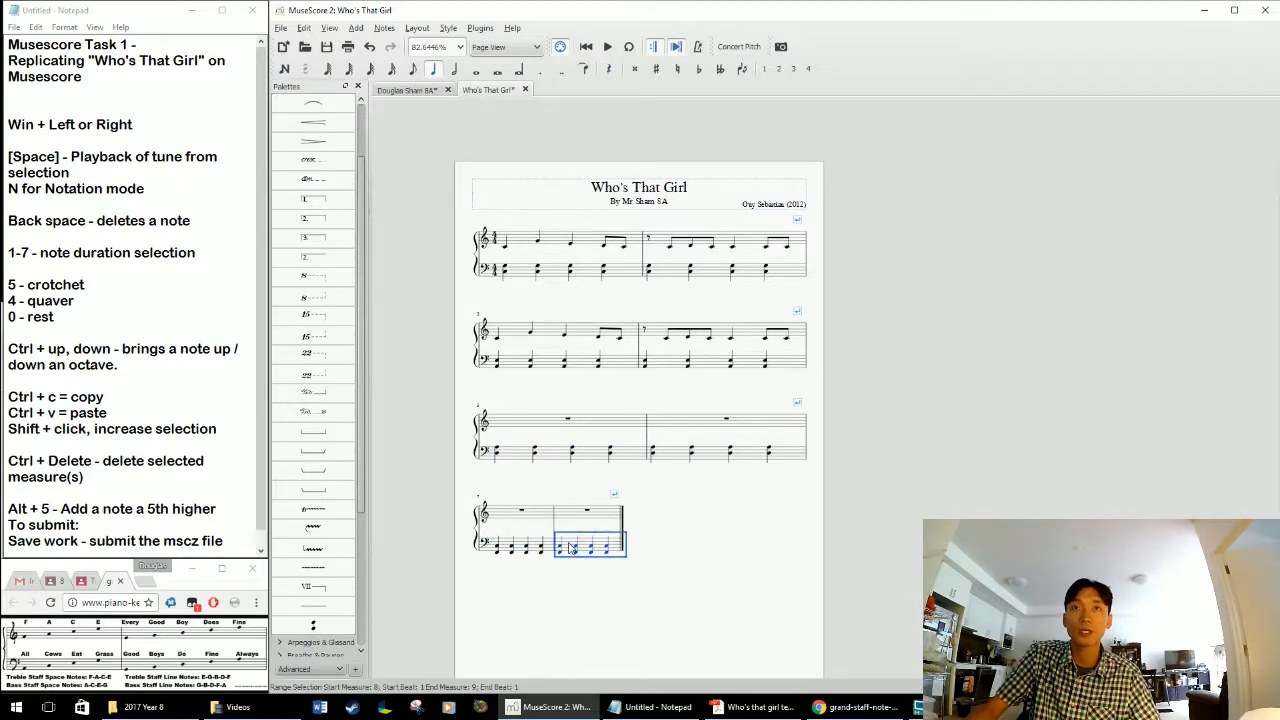
Copy the treble melody with its lyrics for measures 5 to 8 from the other open score into the same measures here
{"action": "left_click", "coordinate": [517, 430]}
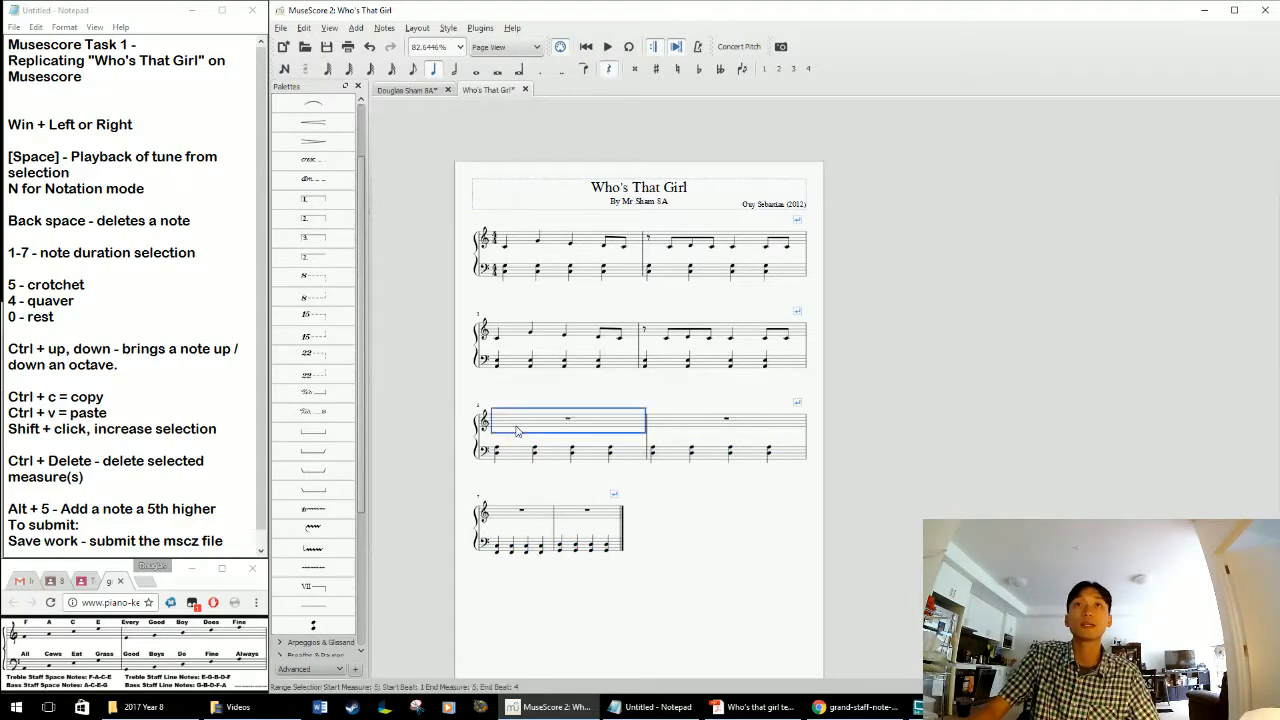
{"action": "left_click", "coordinate": [412, 90]}
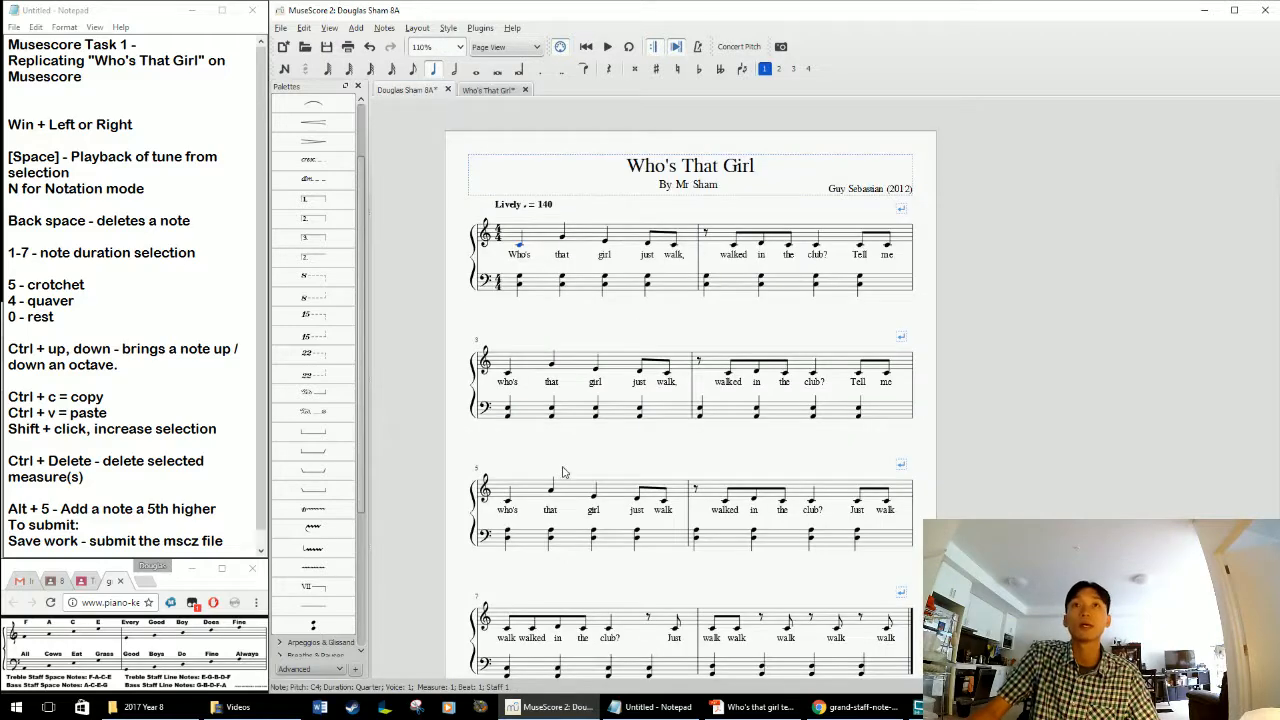
{"action": "left_click", "coordinate": [566, 490]}
{"action": "left_click", "coordinate": [772, 636], "text": "shift"}
{"action": "key", "text": "ctrl+c"}
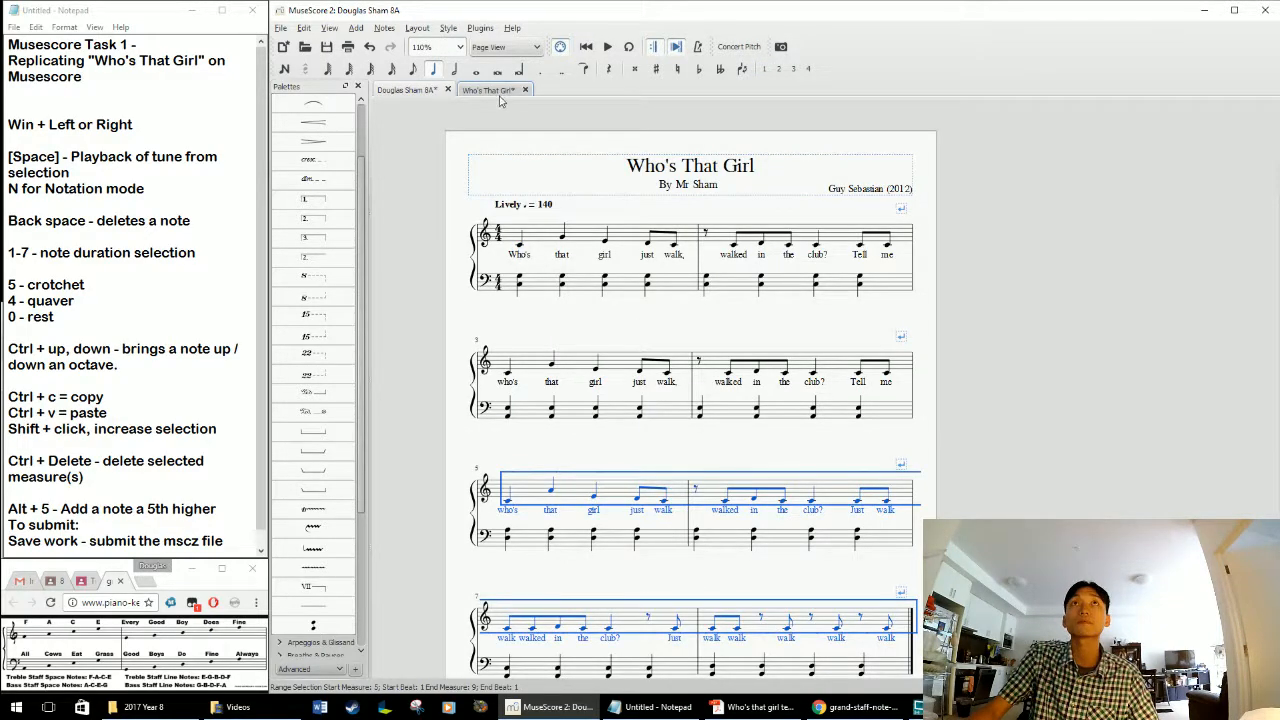
{"action": "left_click", "coordinate": [488, 90]}
{"action": "key", "text": "ctrl+v"}
{"action": "left_click", "coordinate": [505, 440]}
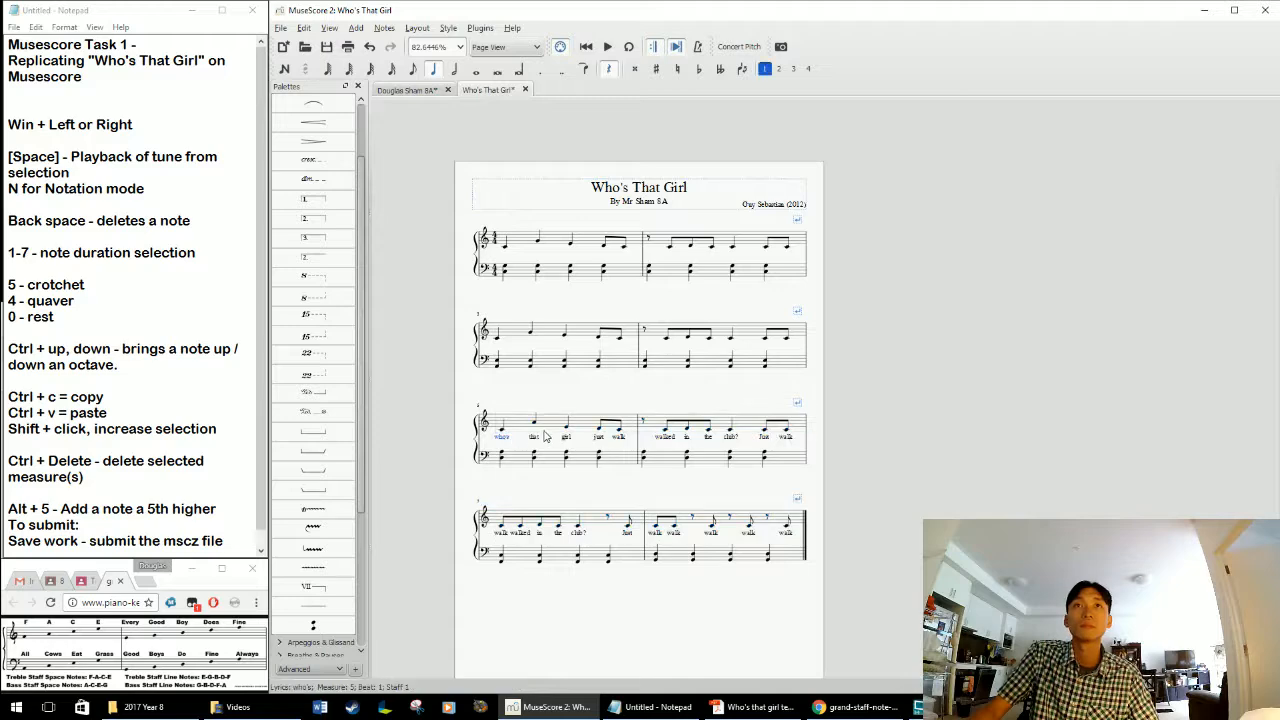
{"action": "scroll", "coordinate": [540, 420], "scroll_direction": "up", "scroll_amount": 2}
{"action": "key", "text": "Escape"}
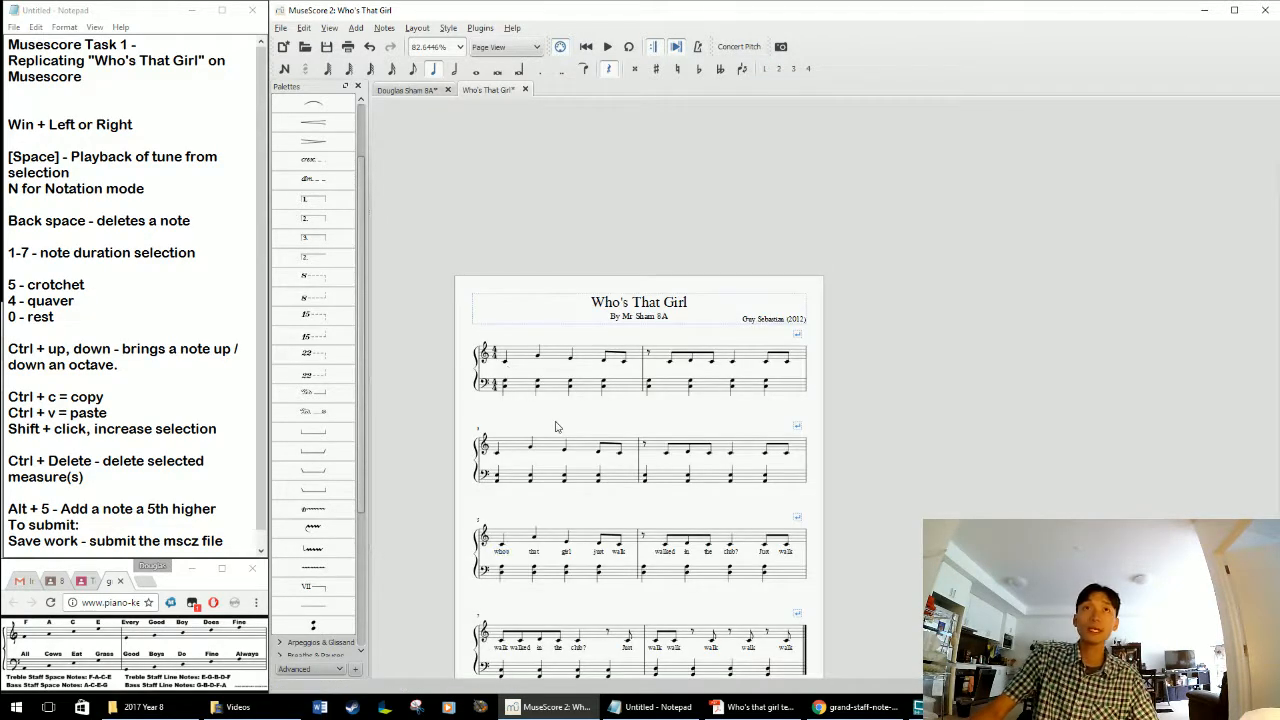
Try to add a tempo marking above the start of measure 1 without a note selected
{"action": "scroll", "coordinate": [573, 444], "scroll_direction": "up", "scroll_amount": 3, "text": "ctrl"}
{"action": "scroll", "coordinate": [573, 444], "scroll_direction": "up", "scroll_amount": 3, "text": "ctrl"}
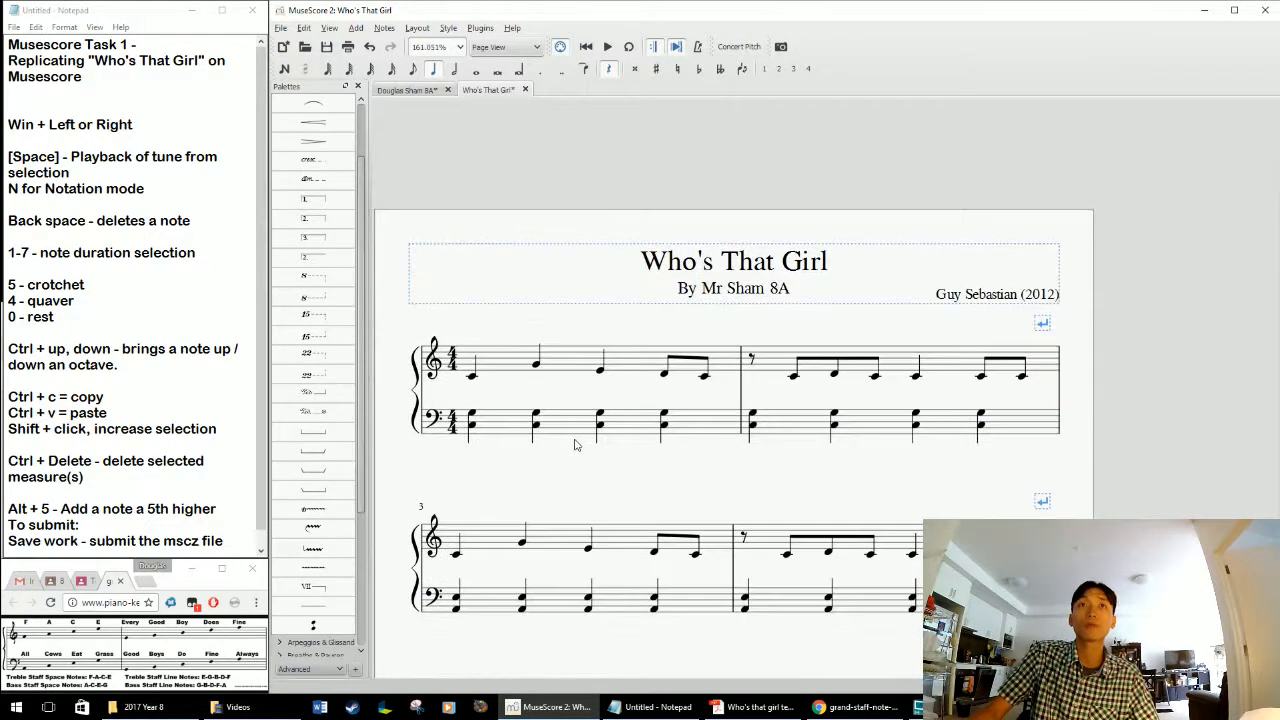
{"action": "left_click", "coordinate": [477, 369]}
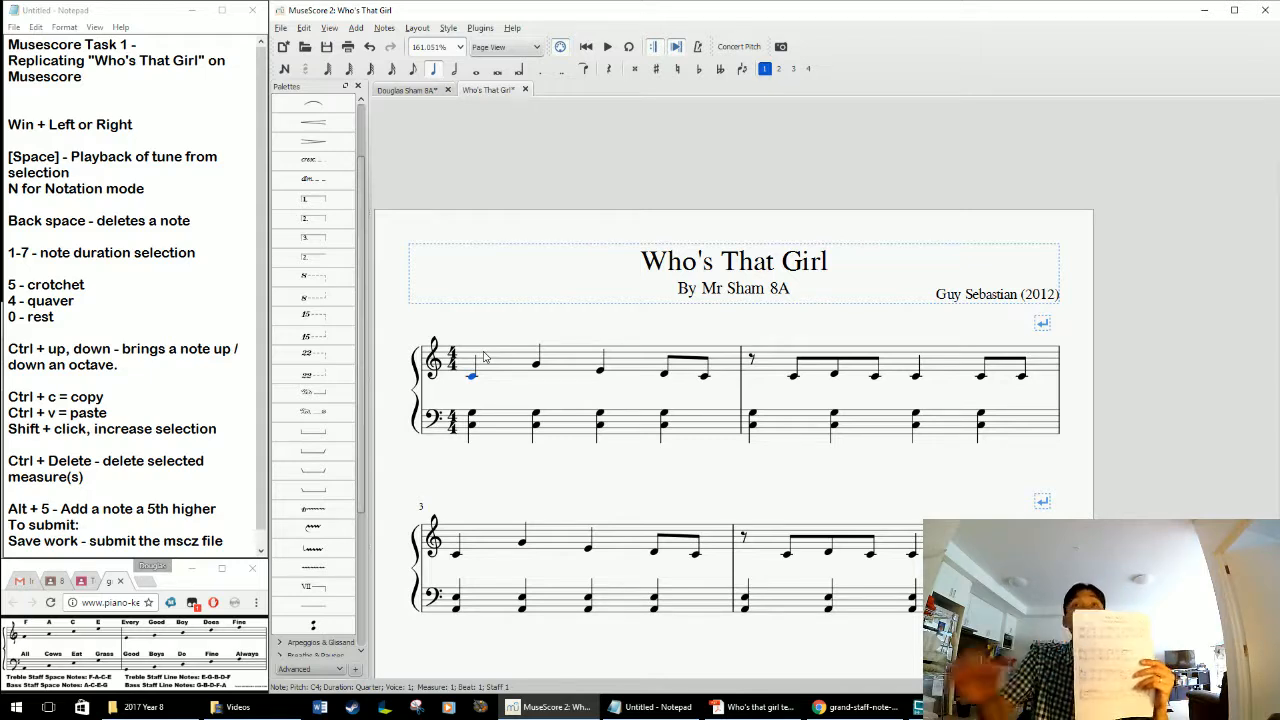
{"action": "right_click", "coordinate": [472, 328]}
{"action": "key", "text": "Escape"}
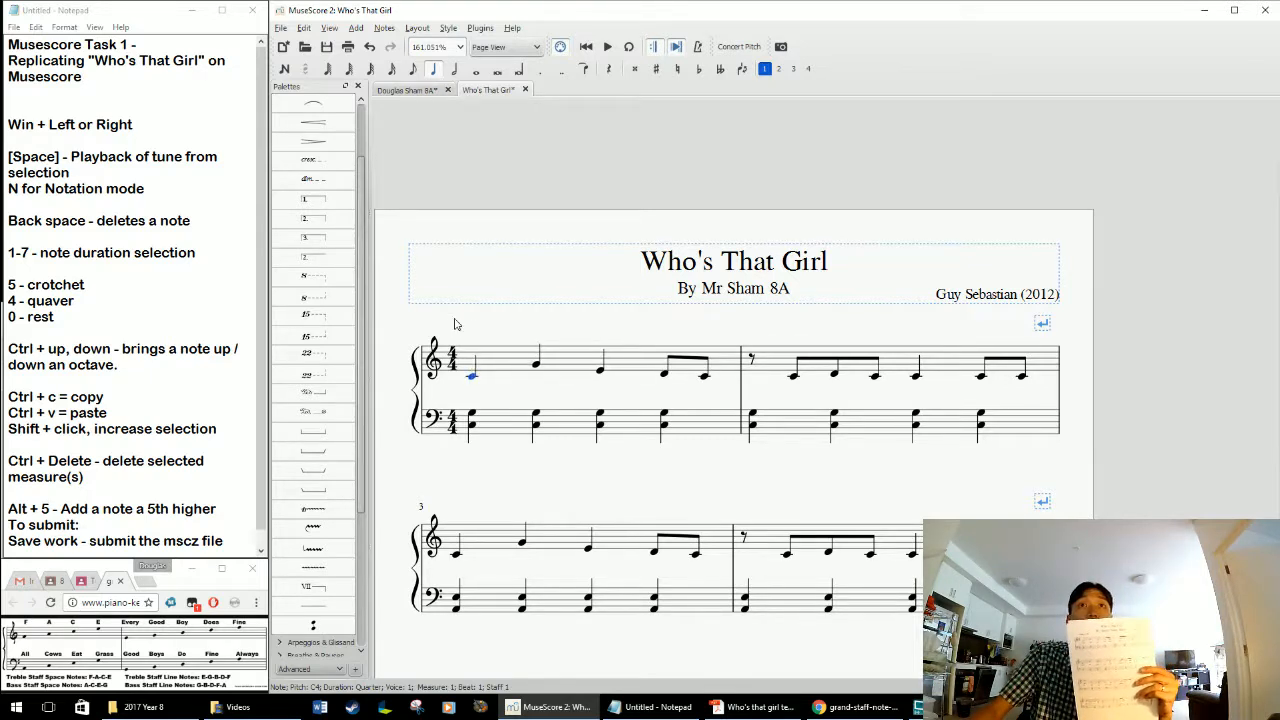
{"action": "key", "text": "Escape"}
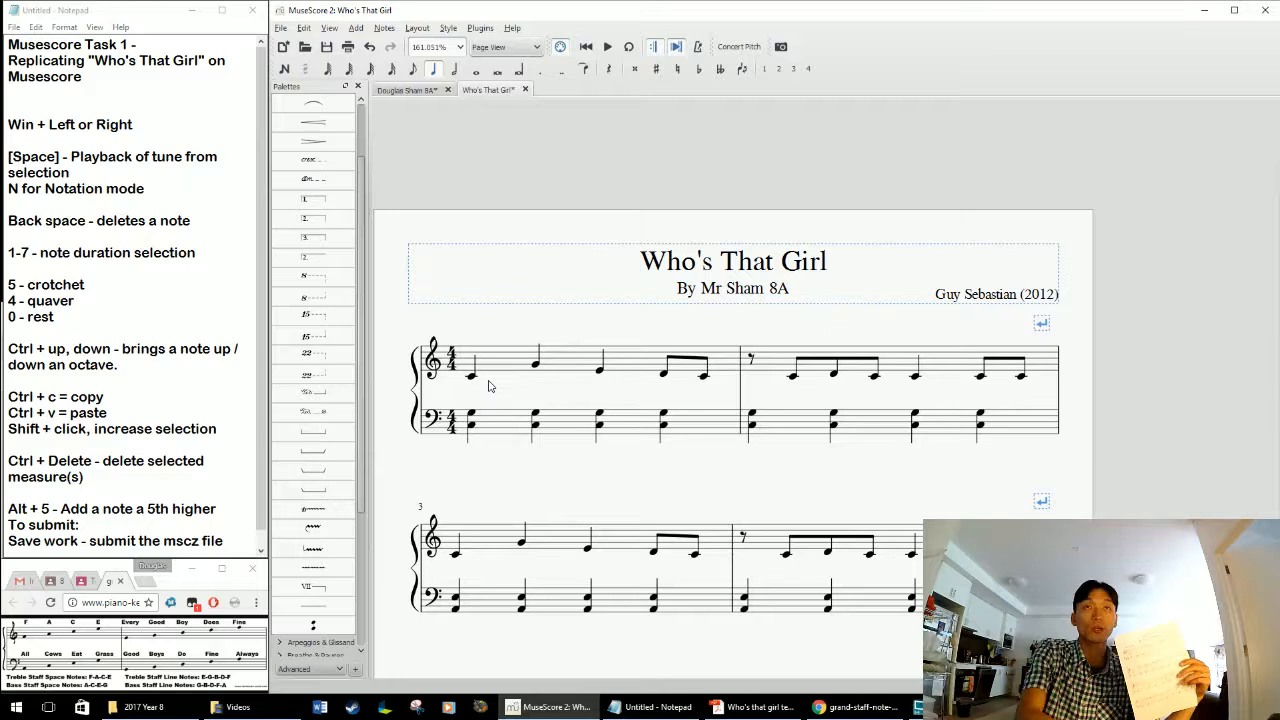
{"action": "right_click", "coordinate": [473, 333]}
{"action": "mouse_move", "coordinate": [494, 373]}
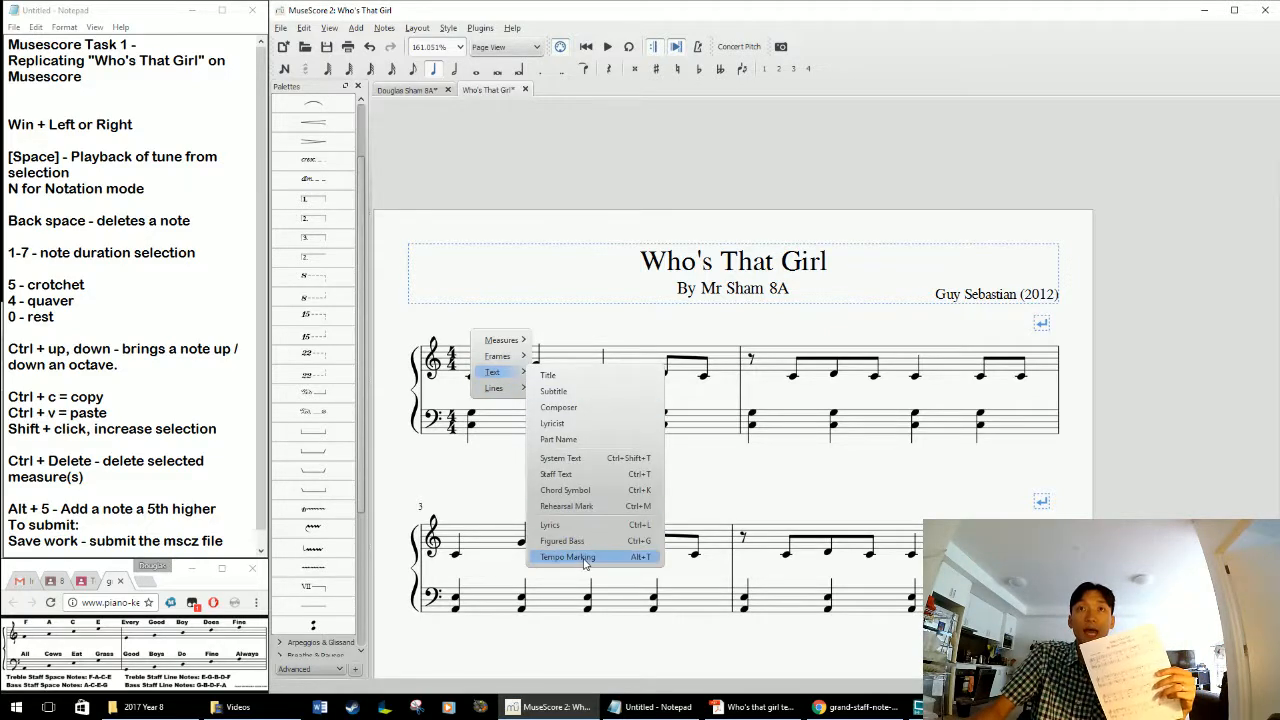
{"action": "left_click", "coordinate": [581, 563]}
{"action": "left_click_drag", "start_coordinate": [602, 305], "coordinate": [620, 325]}
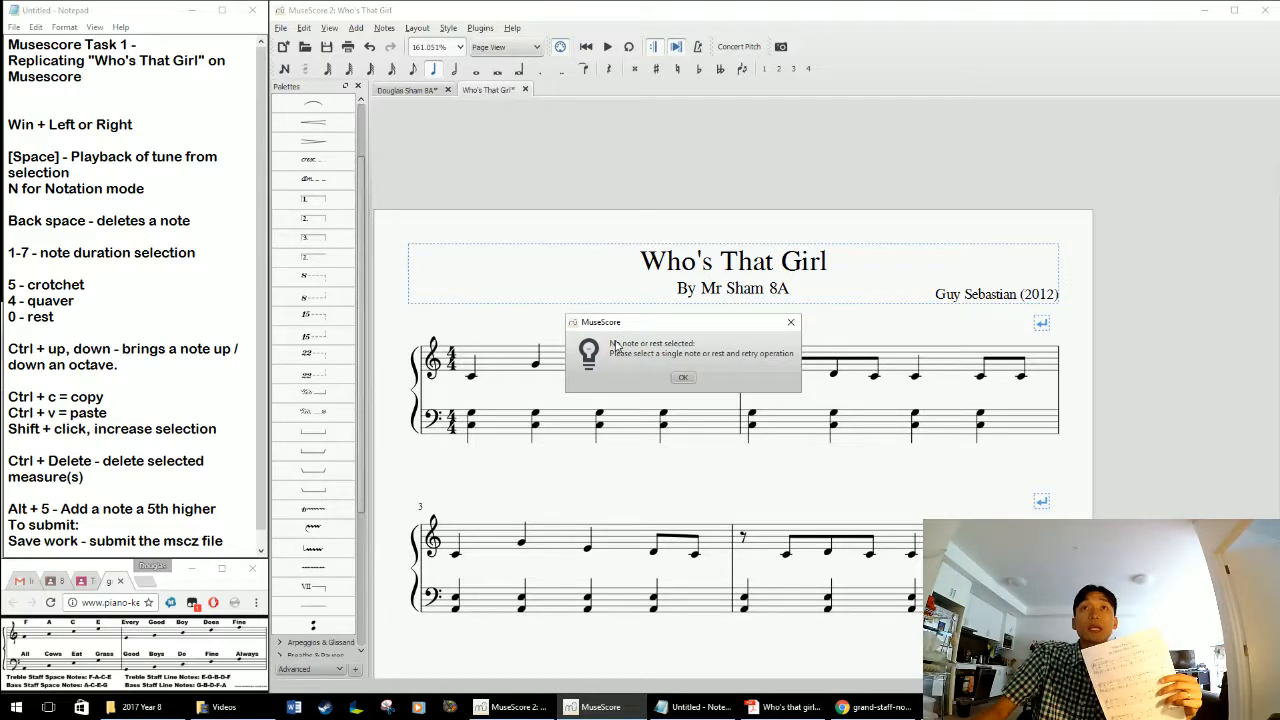
{"action": "left_click", "coordinate": [682, 377]}
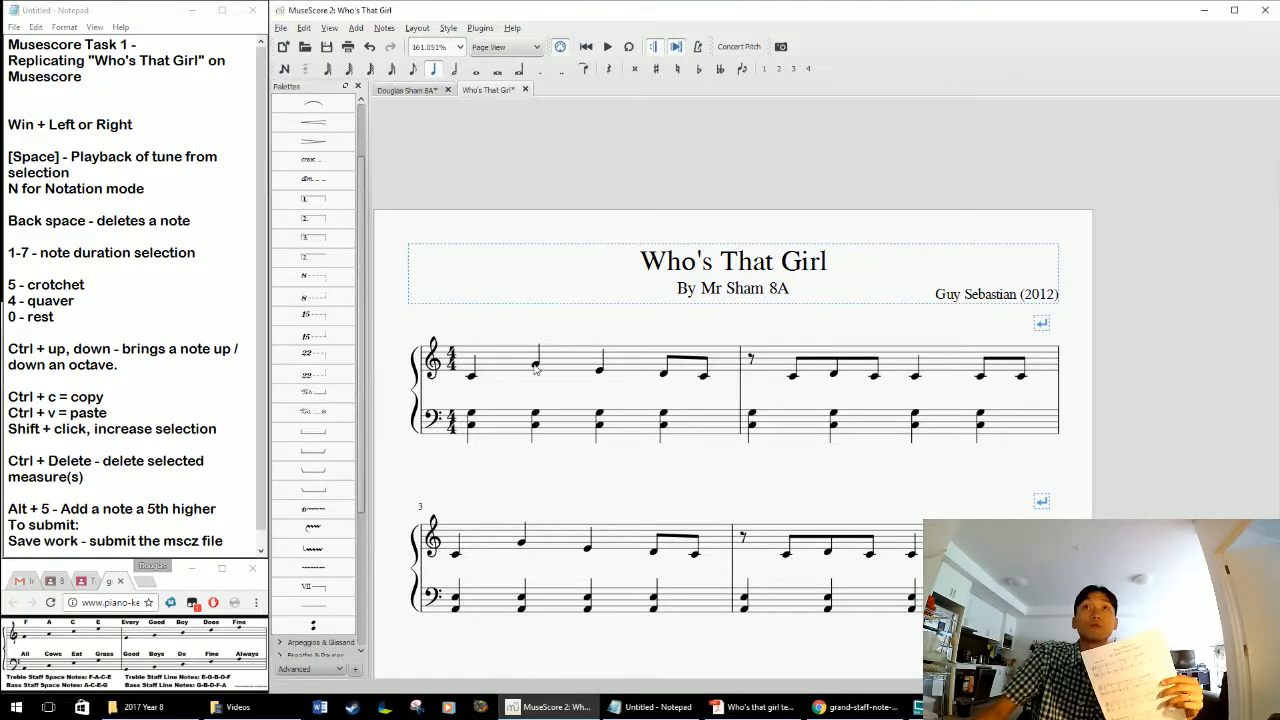
Add a tempo marking at the first treble note of measure 1 reading "Lively ♩ = 140"
{"action": "left_click", "coordinate": [472, 377]}
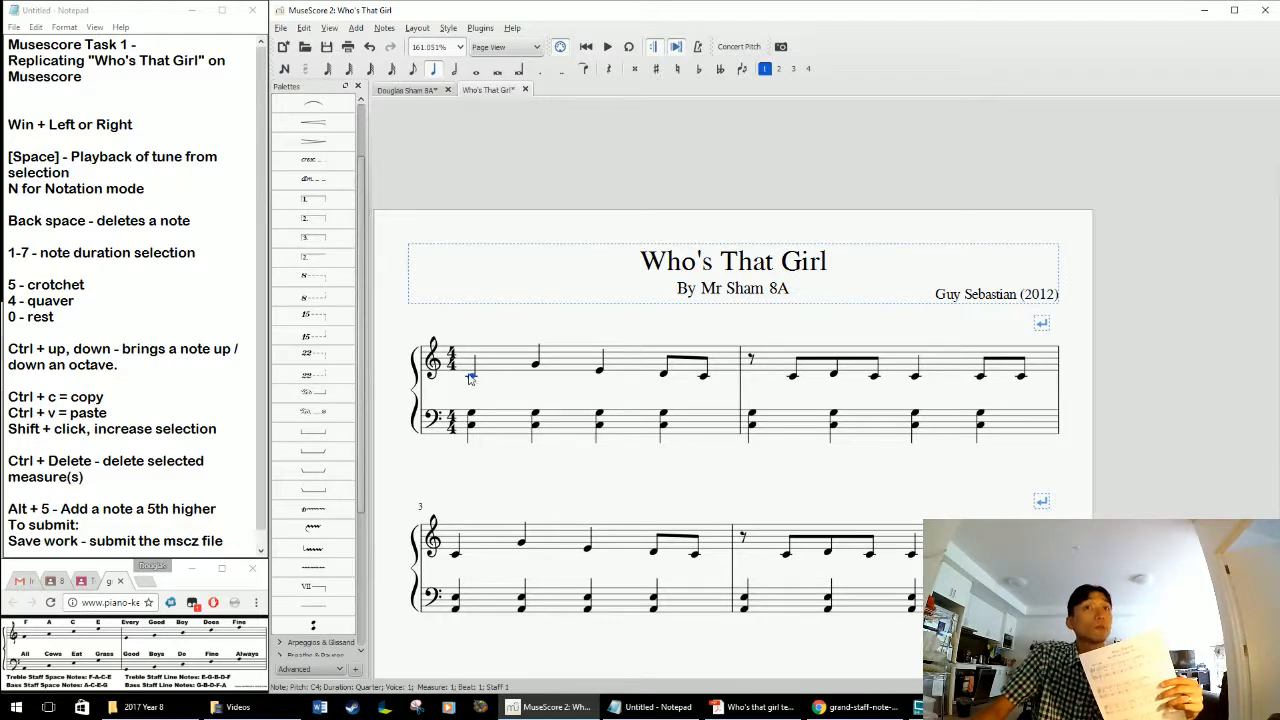
{"action": "right_click", "coordinate": [475, 331]}
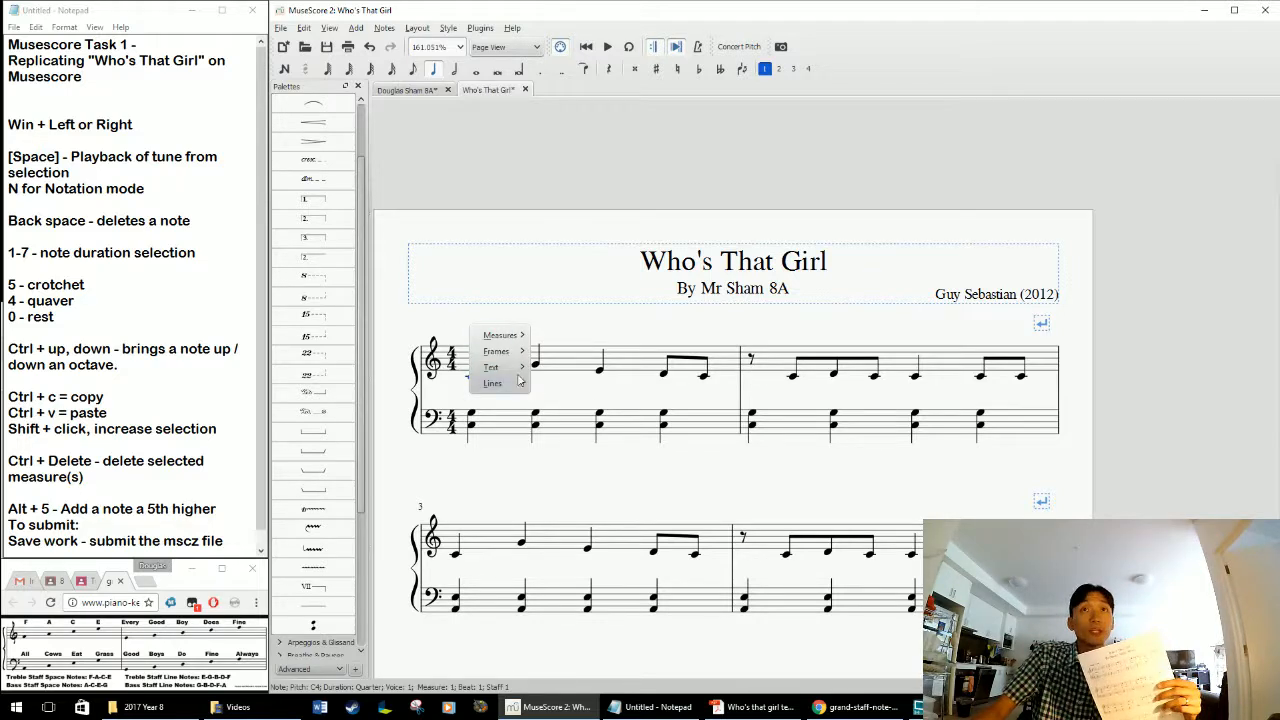
{"action": "mouse_move", "coordinate": [490, 367]}
{"action": "left_click", "coordinate": [561, 553]}
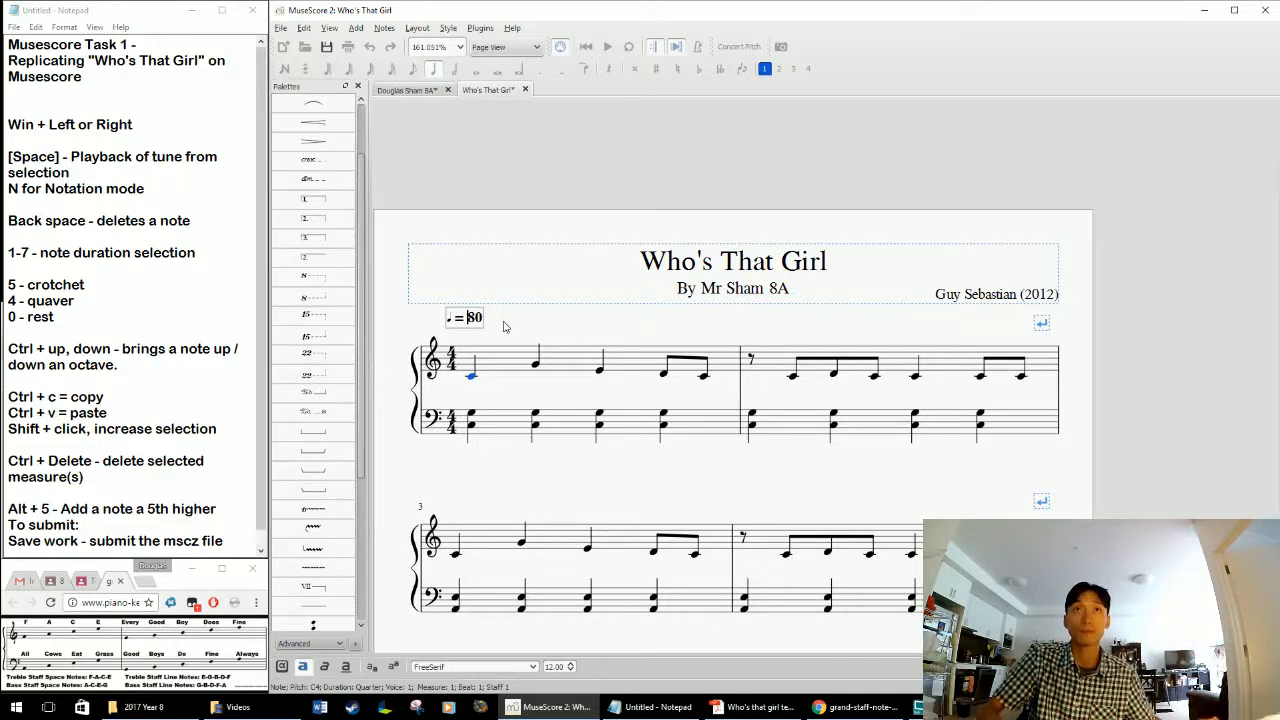
{"action": "key", "text": "Home"}
{"action": "type", "text": "Lively"}
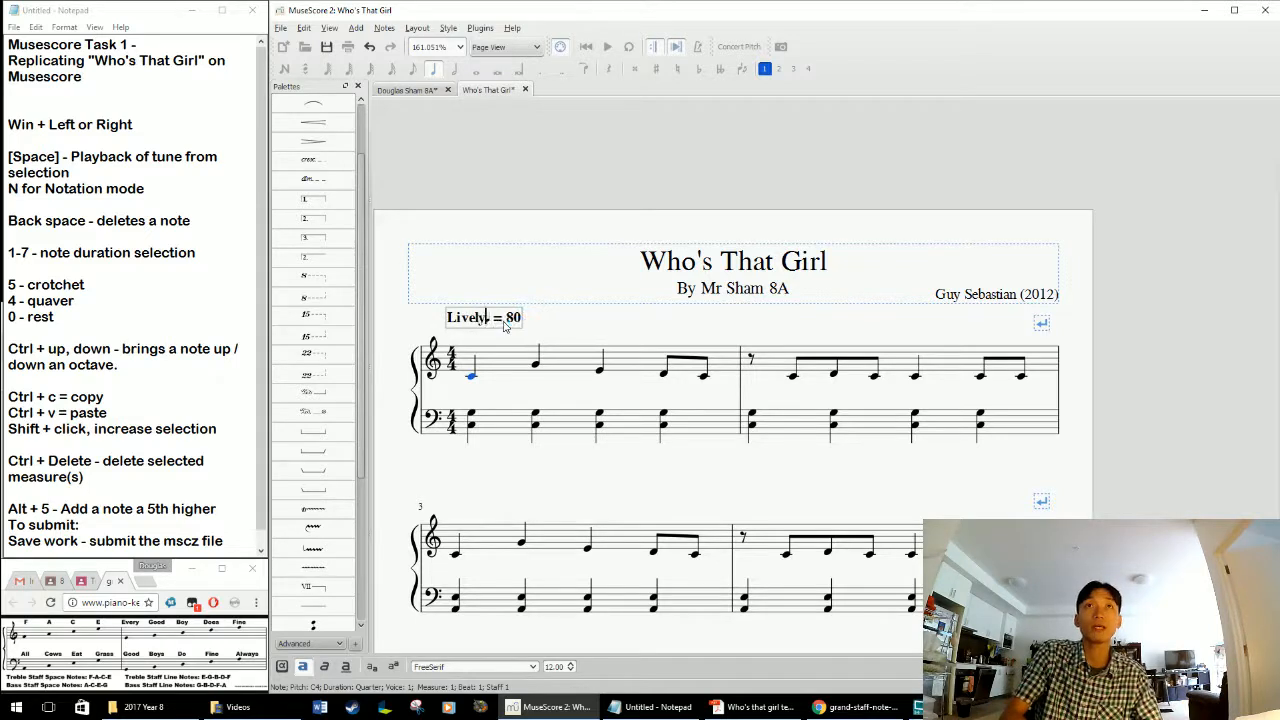
{"action": "key", "text": "BackSpace"}
{"action": "key", "text": "BackSpace"}
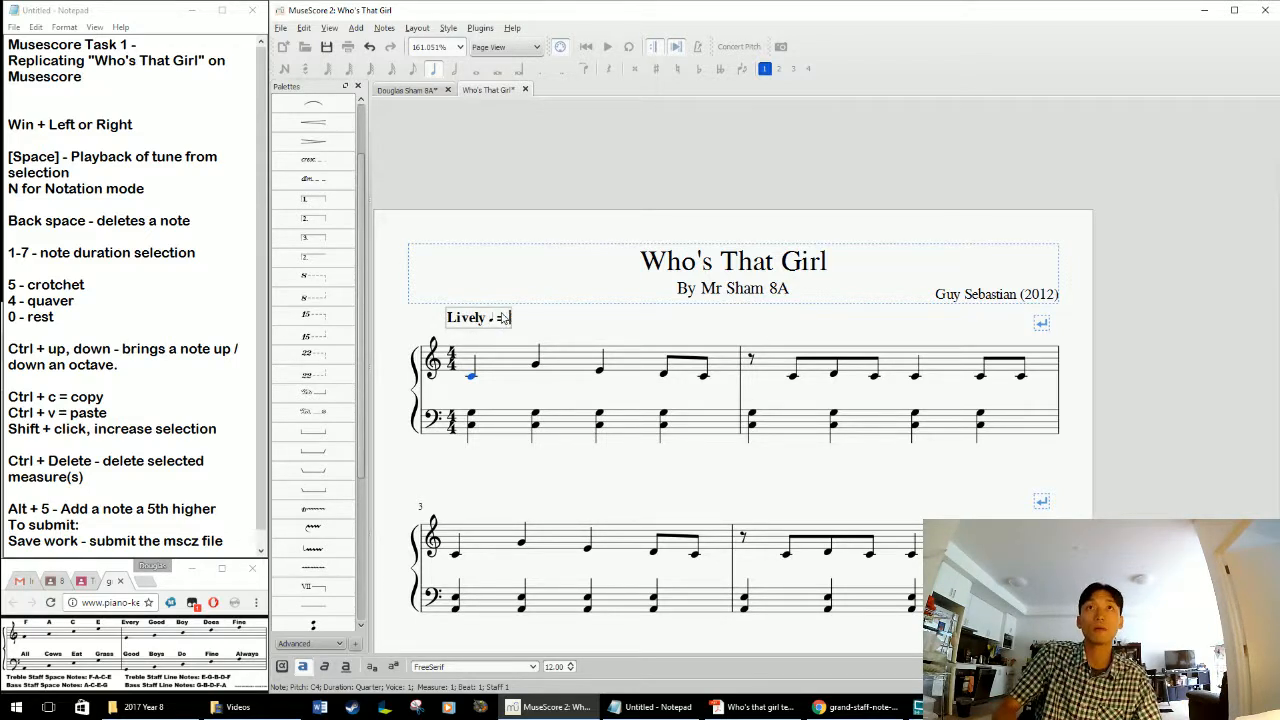
{"action": "type", "text": "140"}
{"action": "left_click", "coordinate": [722, 330]}
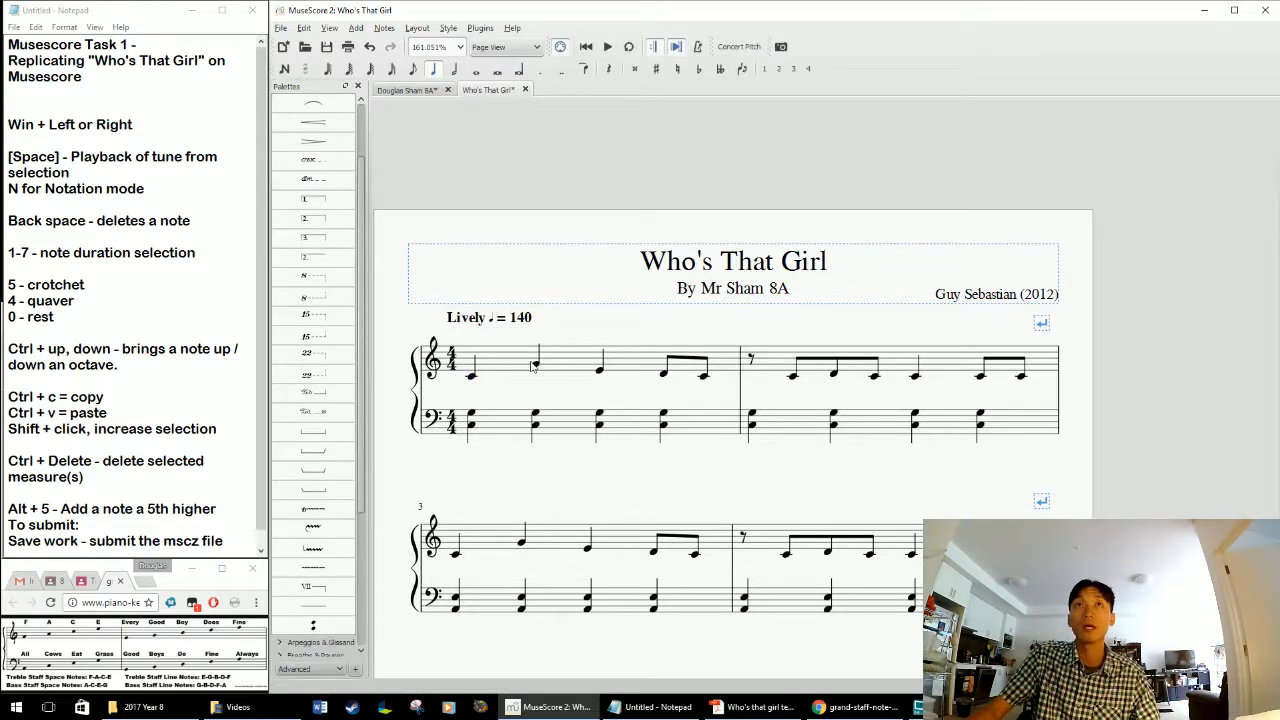
Enter the lyrics "Who's that girl just walk," under the treble notes of measure 1, starting at the first note
{"action": "left_click", "coordinate": [471, 379]}
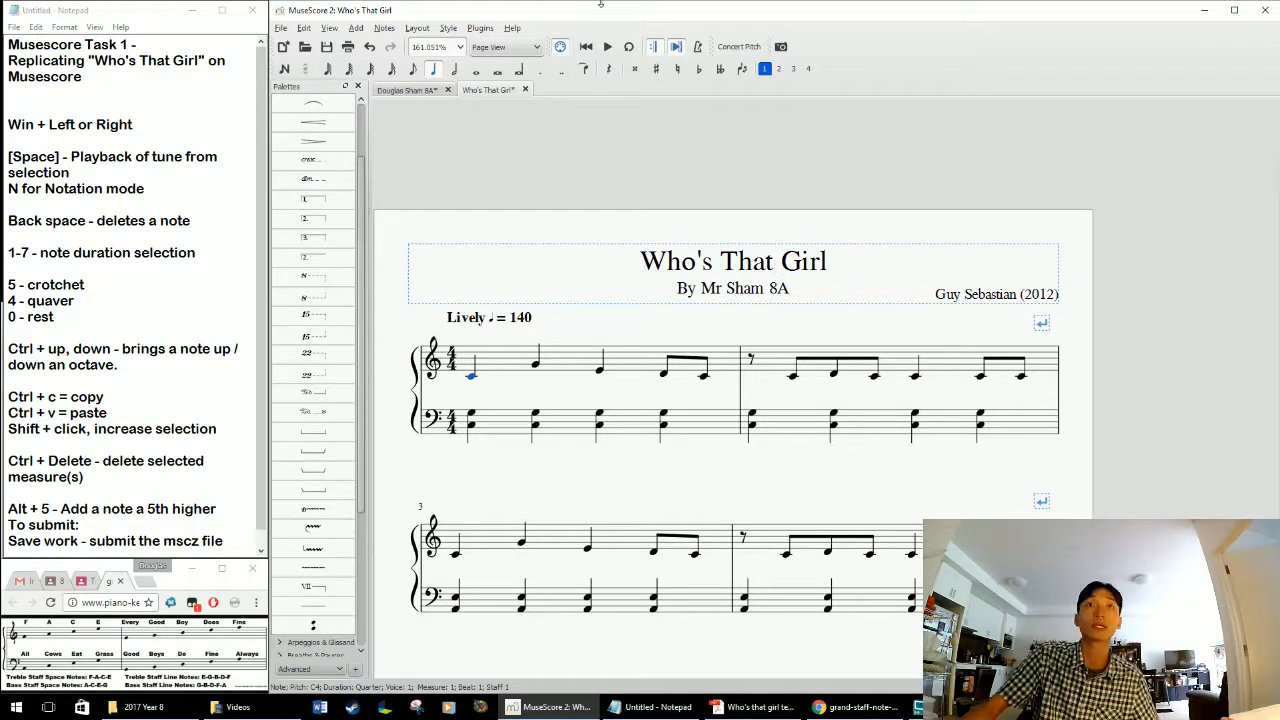
{"action": "left_click", "coordinate": [304, 28]}
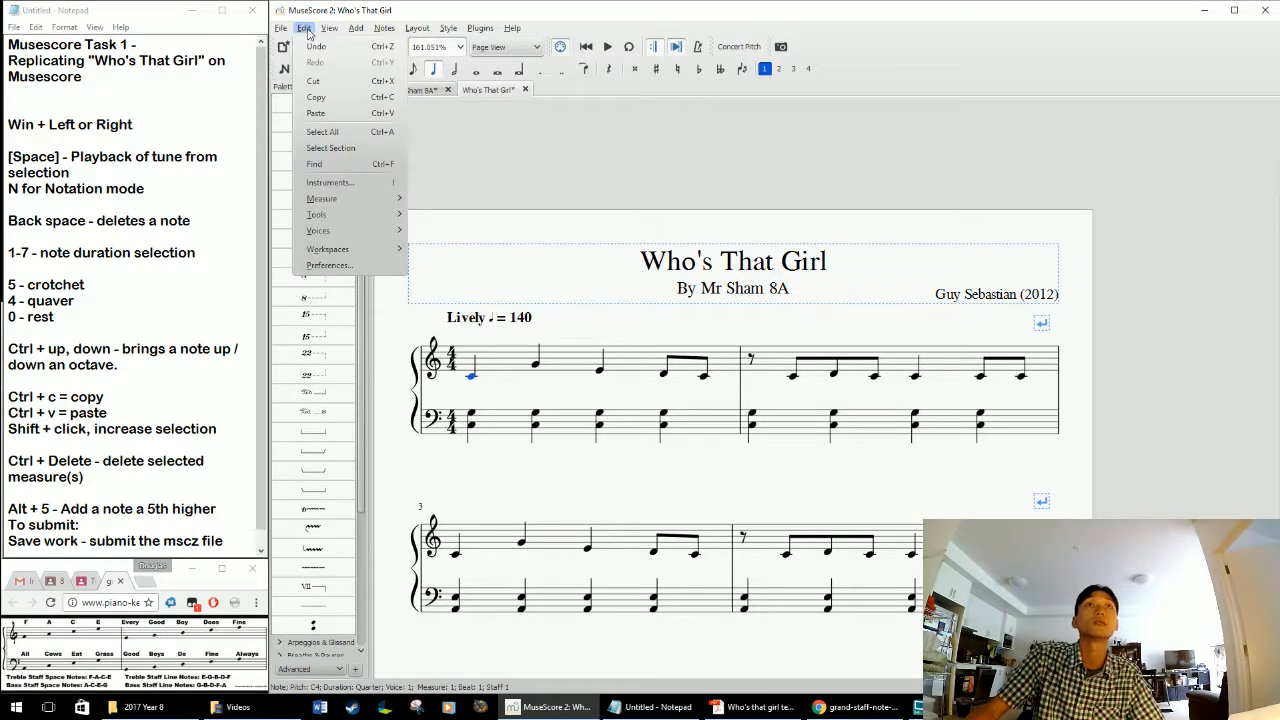
{"action": "left_click", "coordinate": [304, 28]}
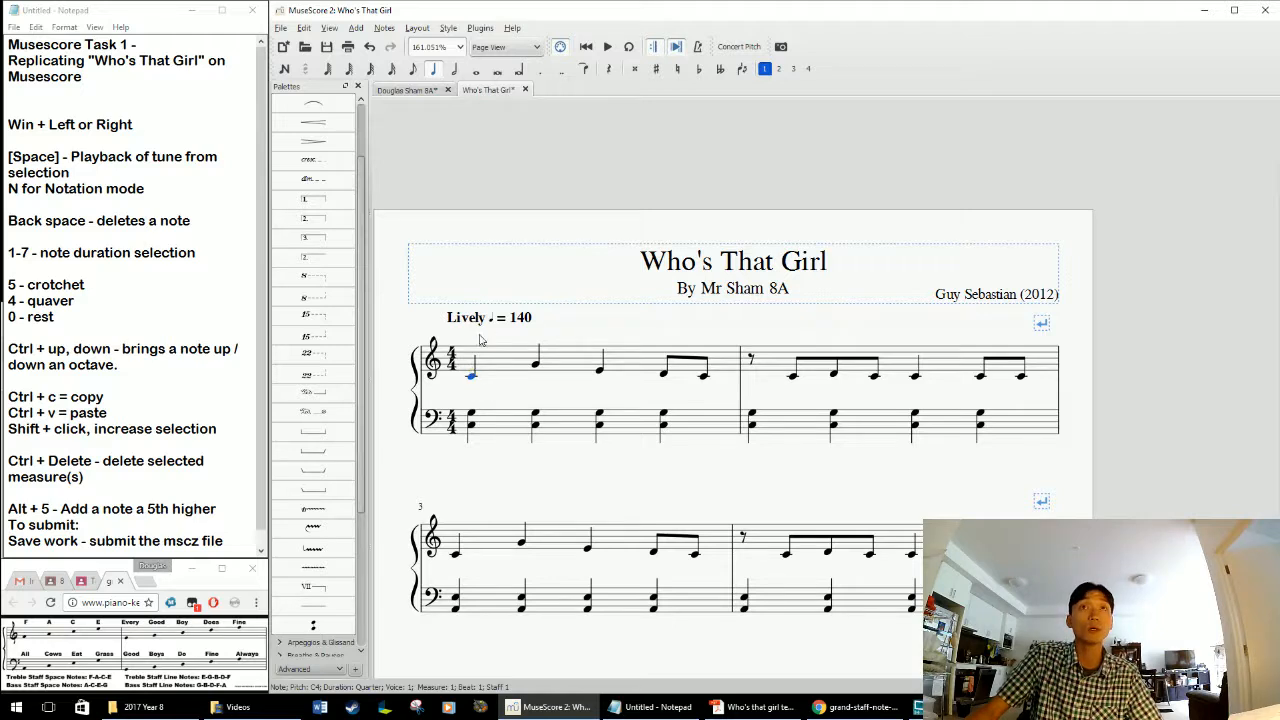
{"action": "right_click", "coordinate": [480, 340]}
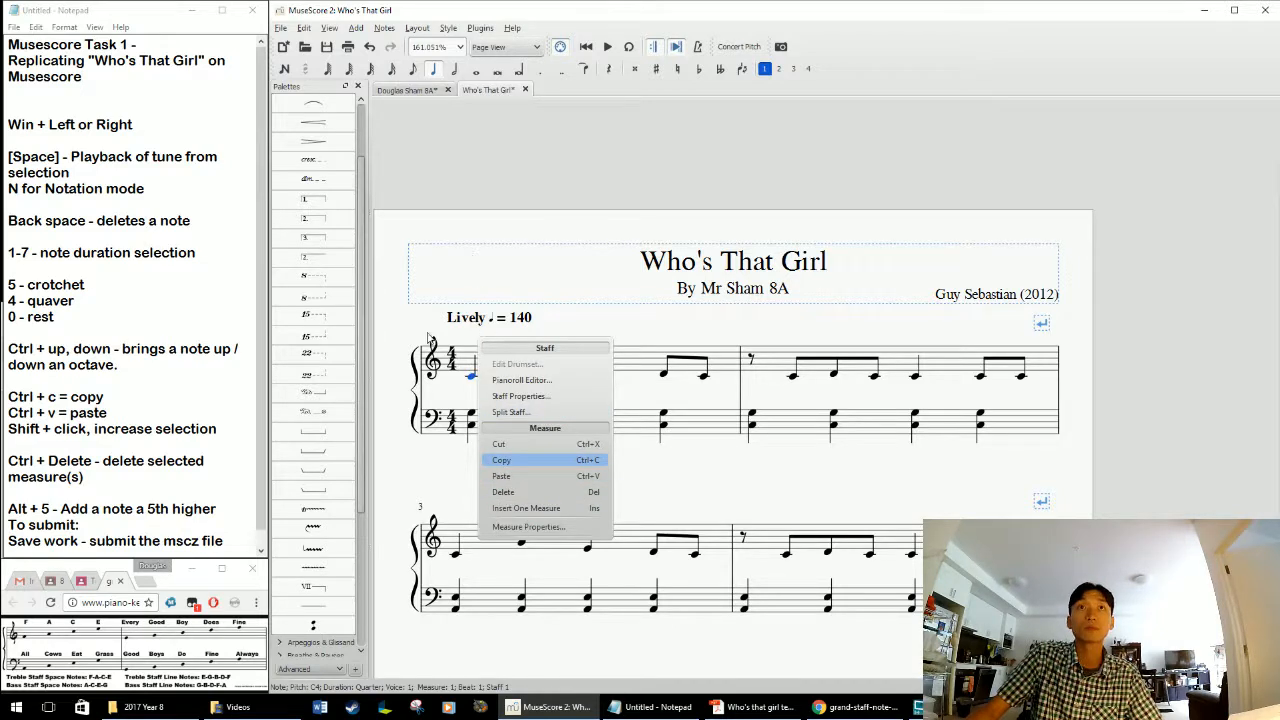
{"action": "right_click", "coordinate": [430, 339]}
{"action": "right_click", "coordinate": [400, 330]}
{"action": "mouse_move", "coordinate": [420, 367]}
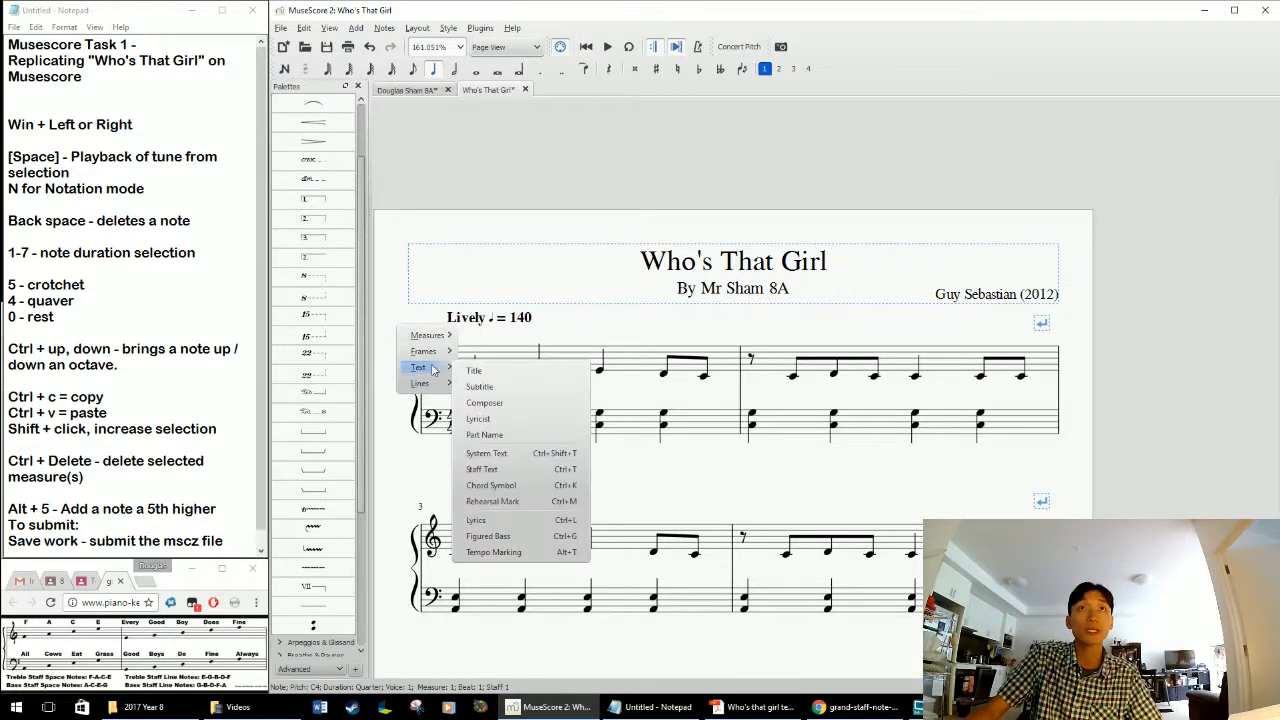
{"action": "left_click", "coordinate": [566, 522]}
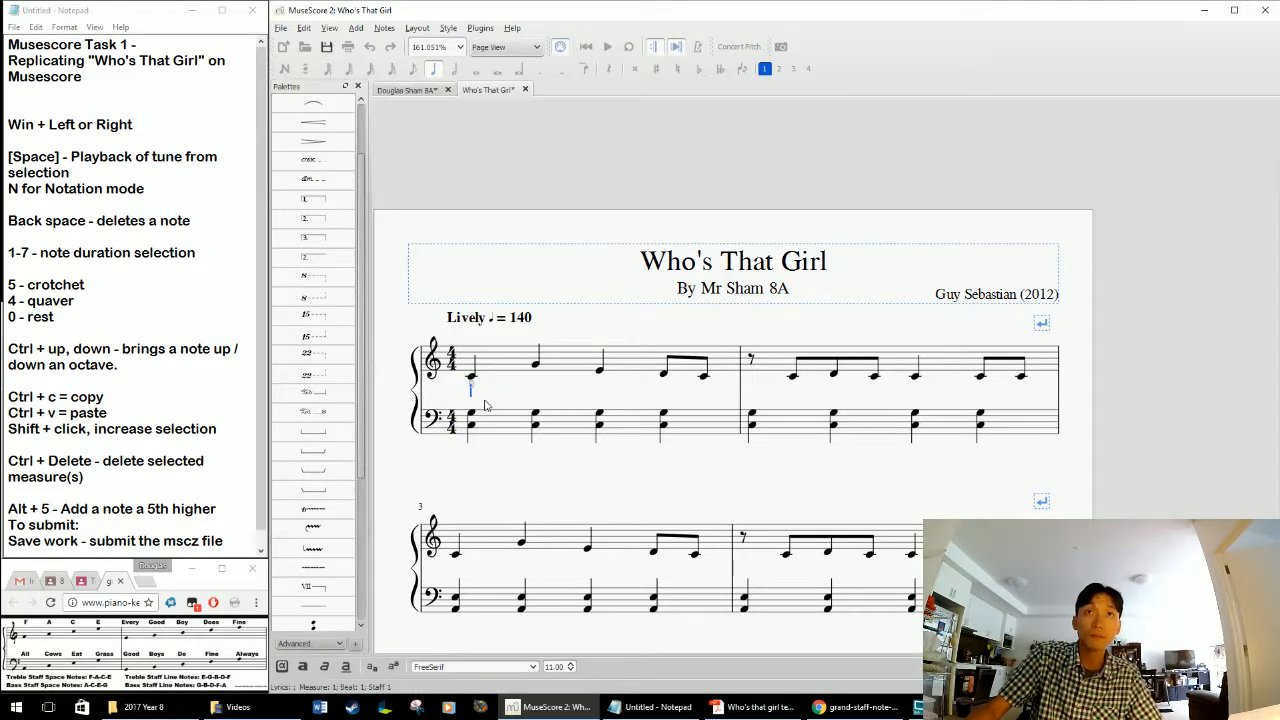
{"action": "type", "text": "Wh"}
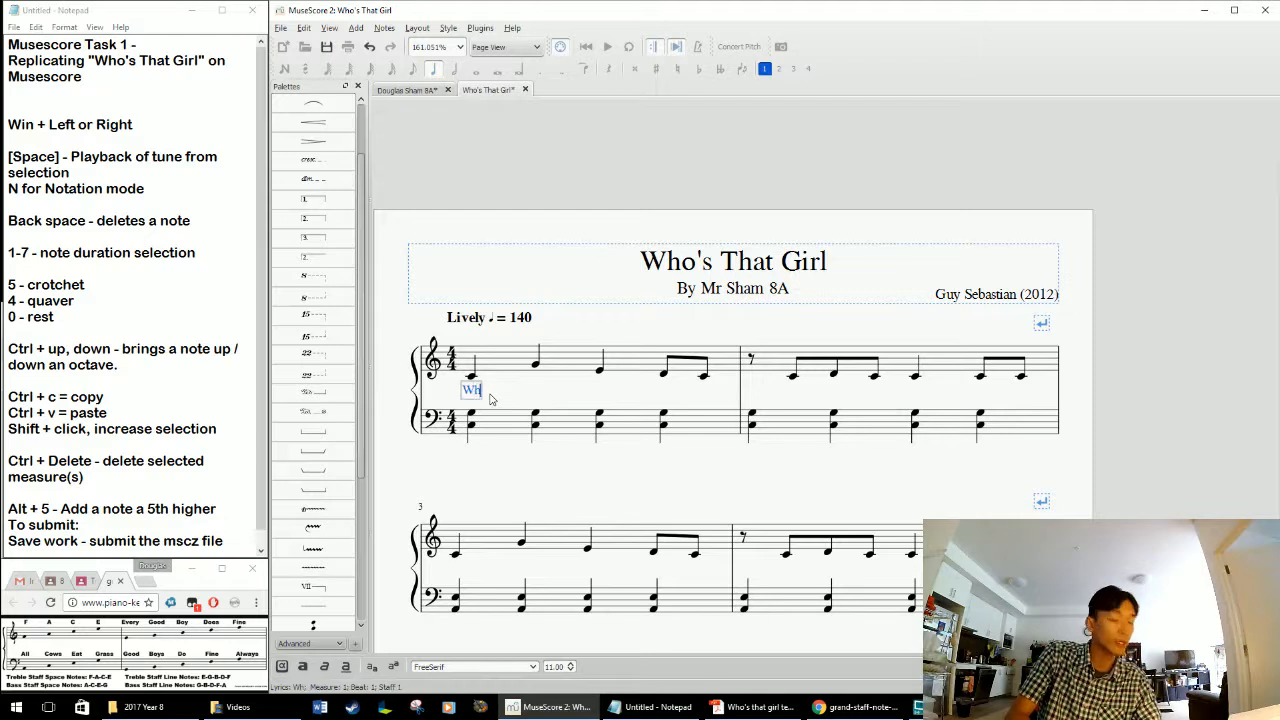
{"action": "type", "text": "o's that gi"}
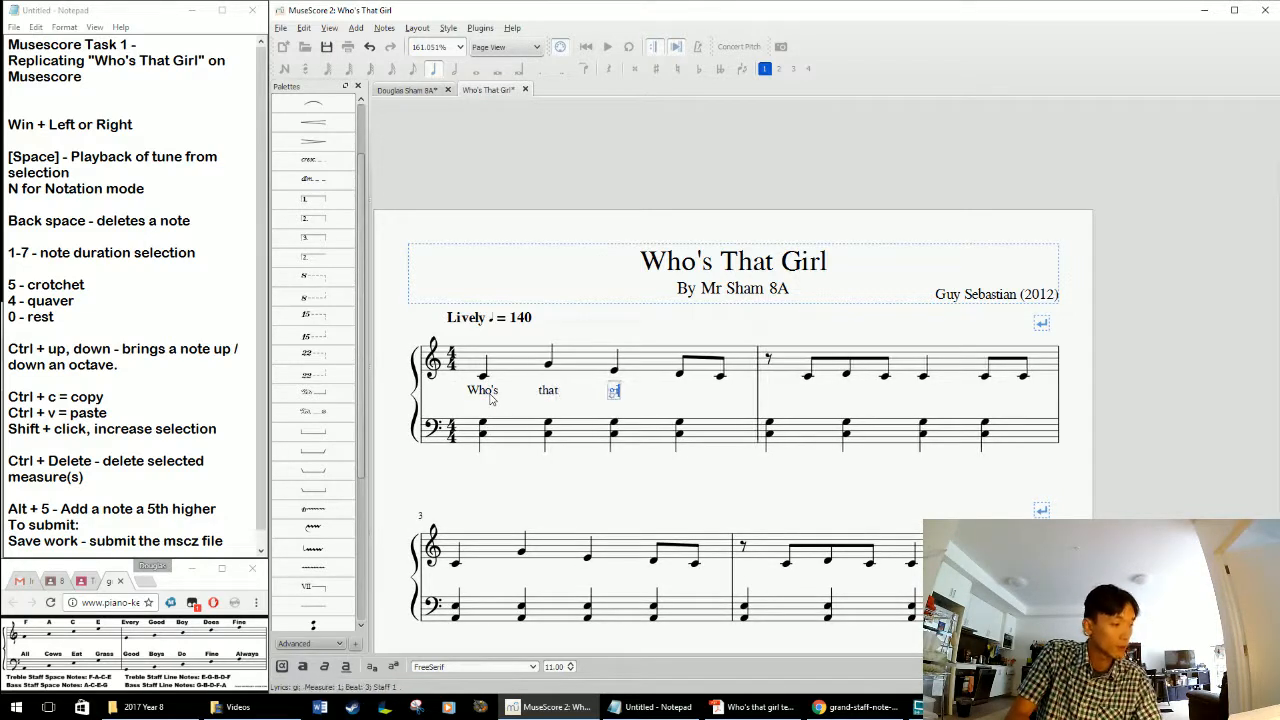
{"action": "type", "text": "rl just"}
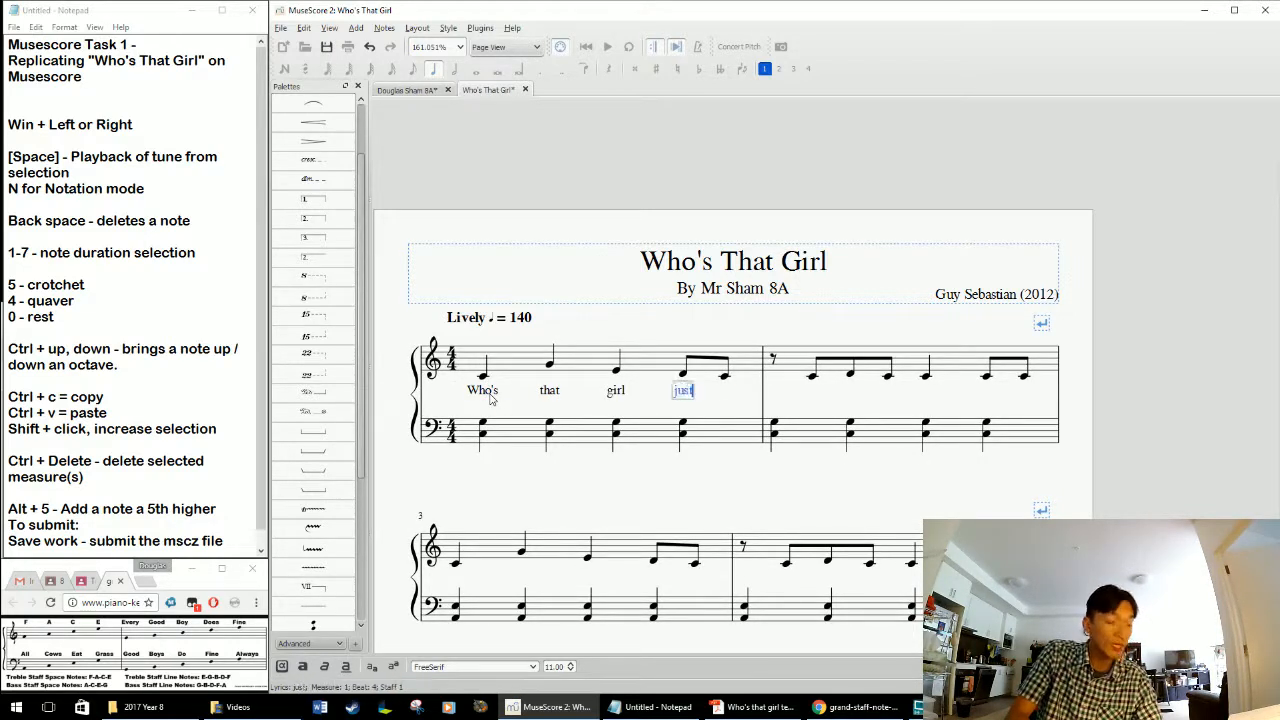
{"action": "type", "text": " walk"}
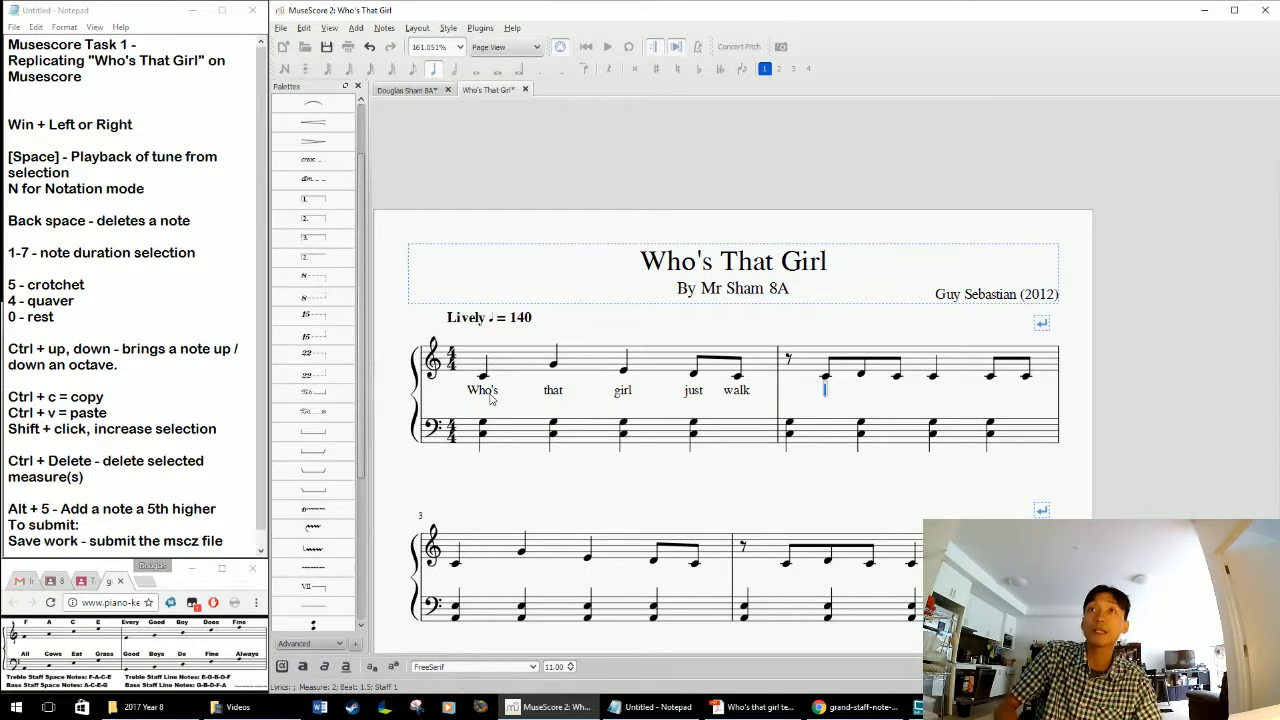
{"action": "key", "text": "BackSpace"}
{"action": "type", "text": ", "}
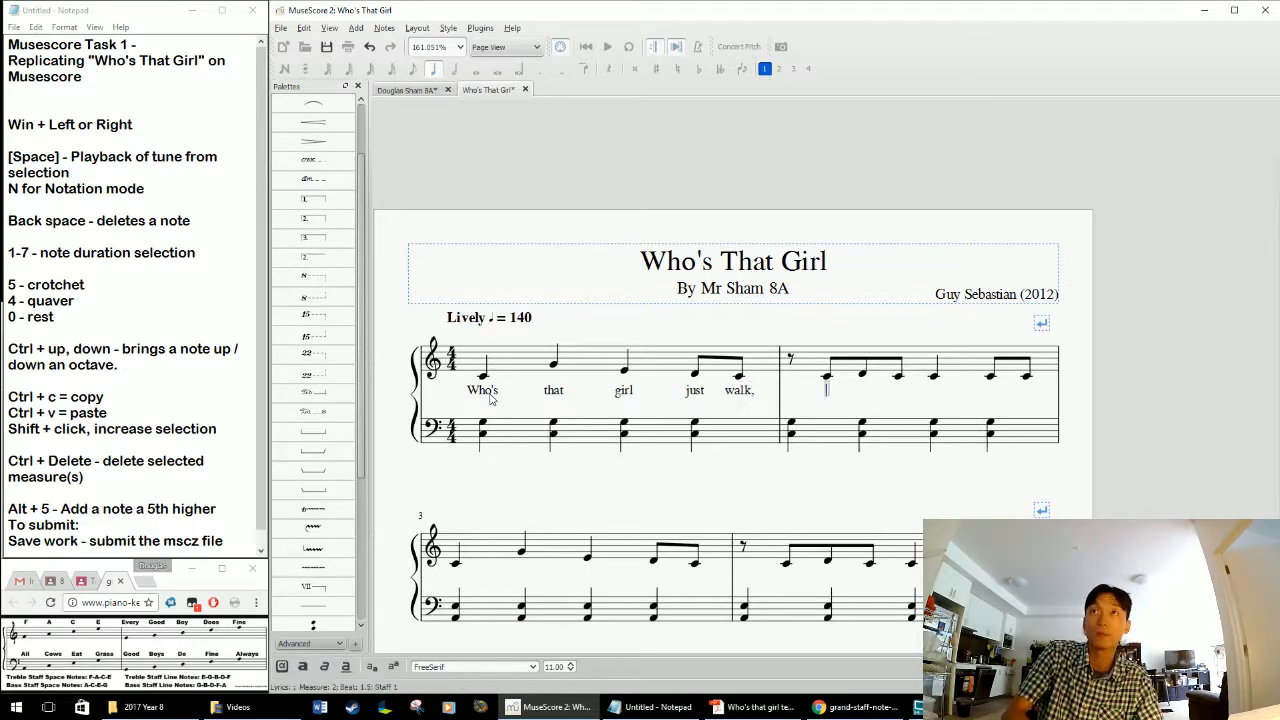
Continue the treble lyrics through measures 2 to 4 with "walked in the club? Tell me who's that girl just walk walked in the club? Tell me"
{"action": "type", "text": "walked in the club"}
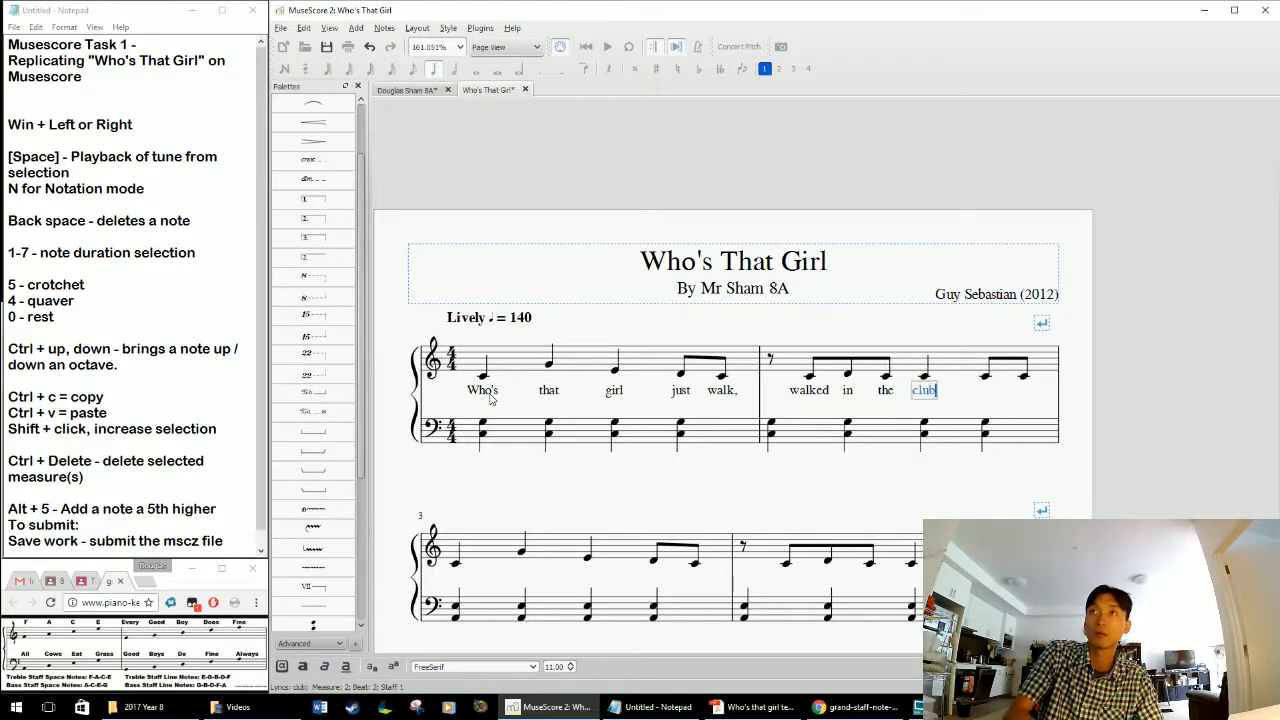
{"action": "type", "text": "? Tell me "}
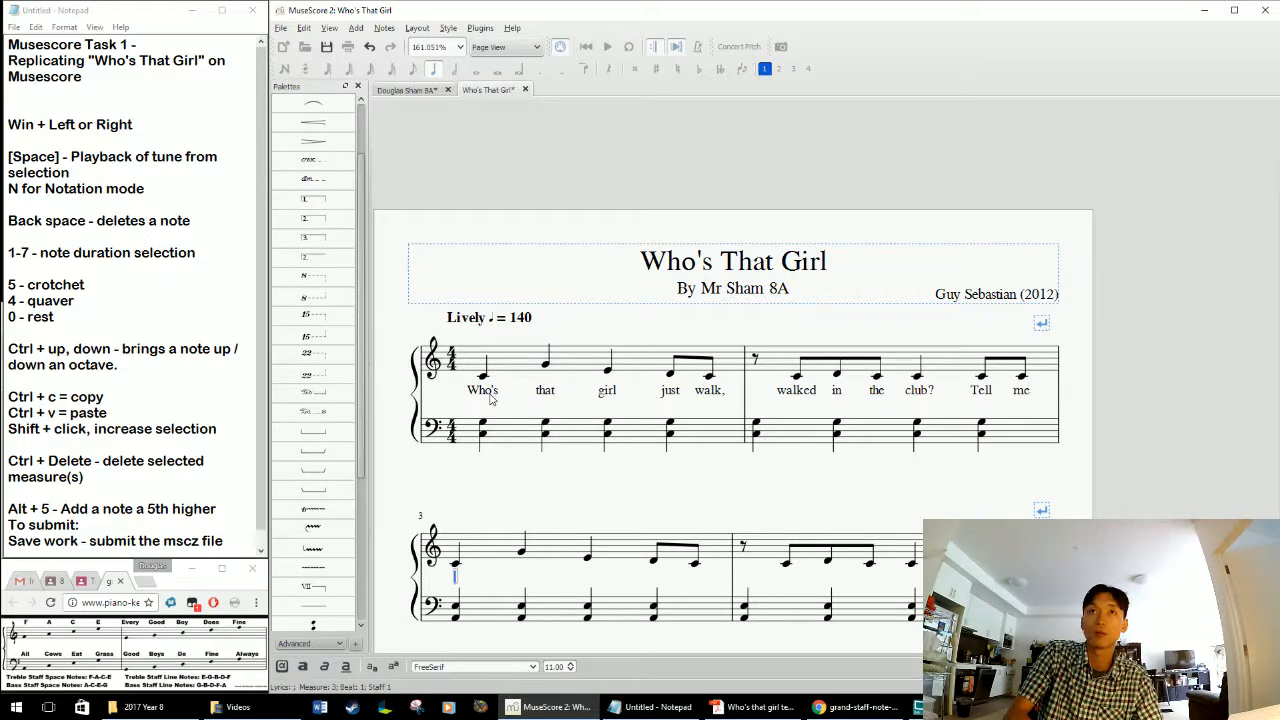
{"action": "type", "text": "who's that"}
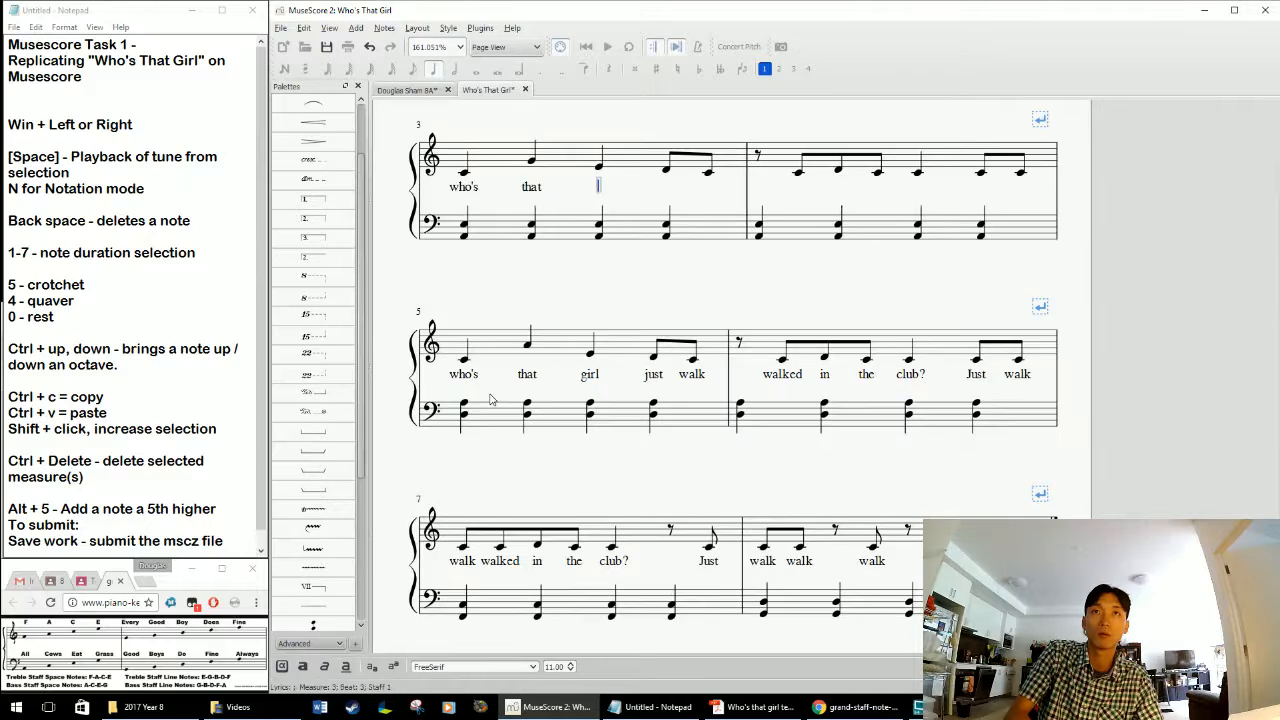
{"action": "type", "text": " girl just walk walk"}
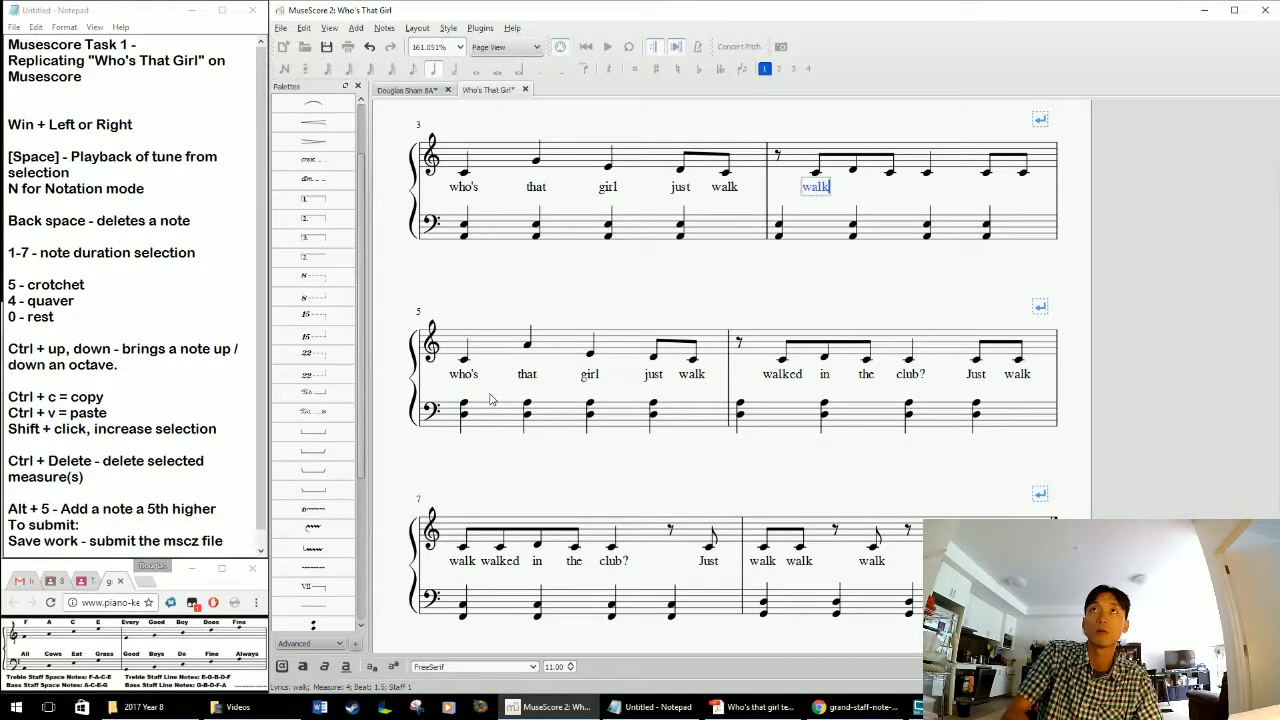
{"action": "type", "text": "ed in the club? Tell me"}
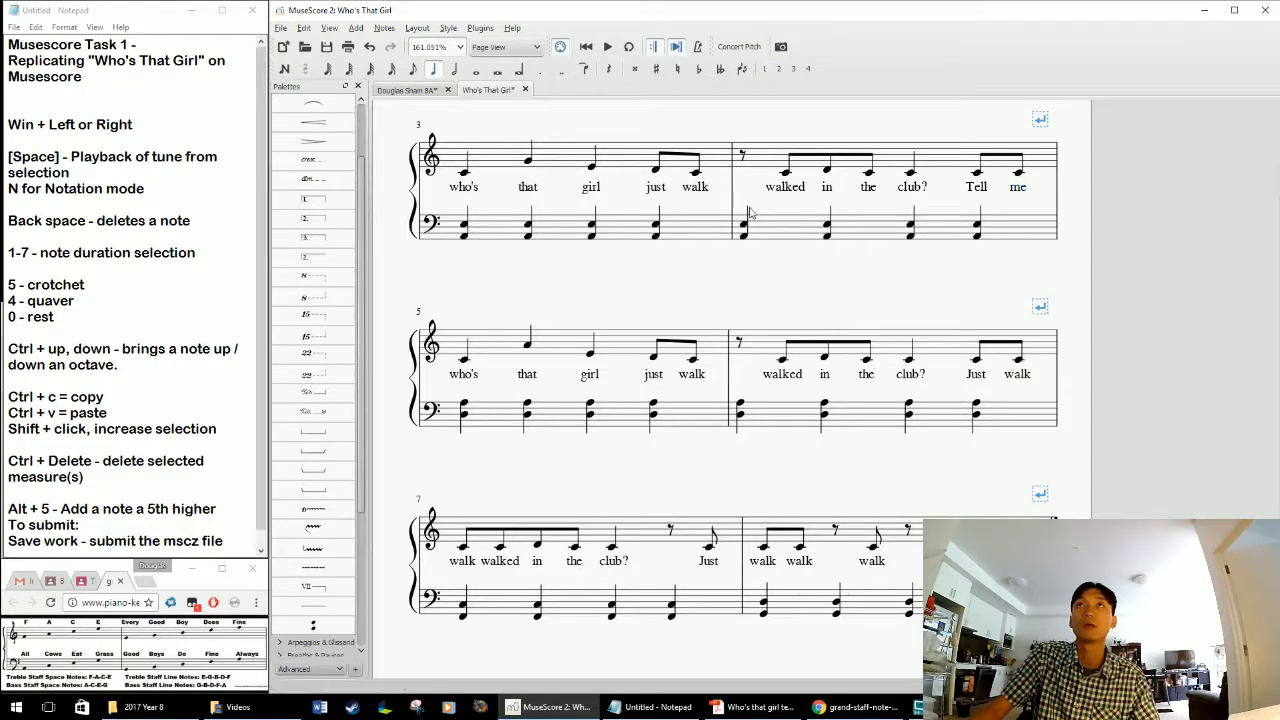
Add a comma after the lyric "walk" at the end of measure 3 and at the end of measure 5
{"action": "double_click", "coordinate": [696, 188]}
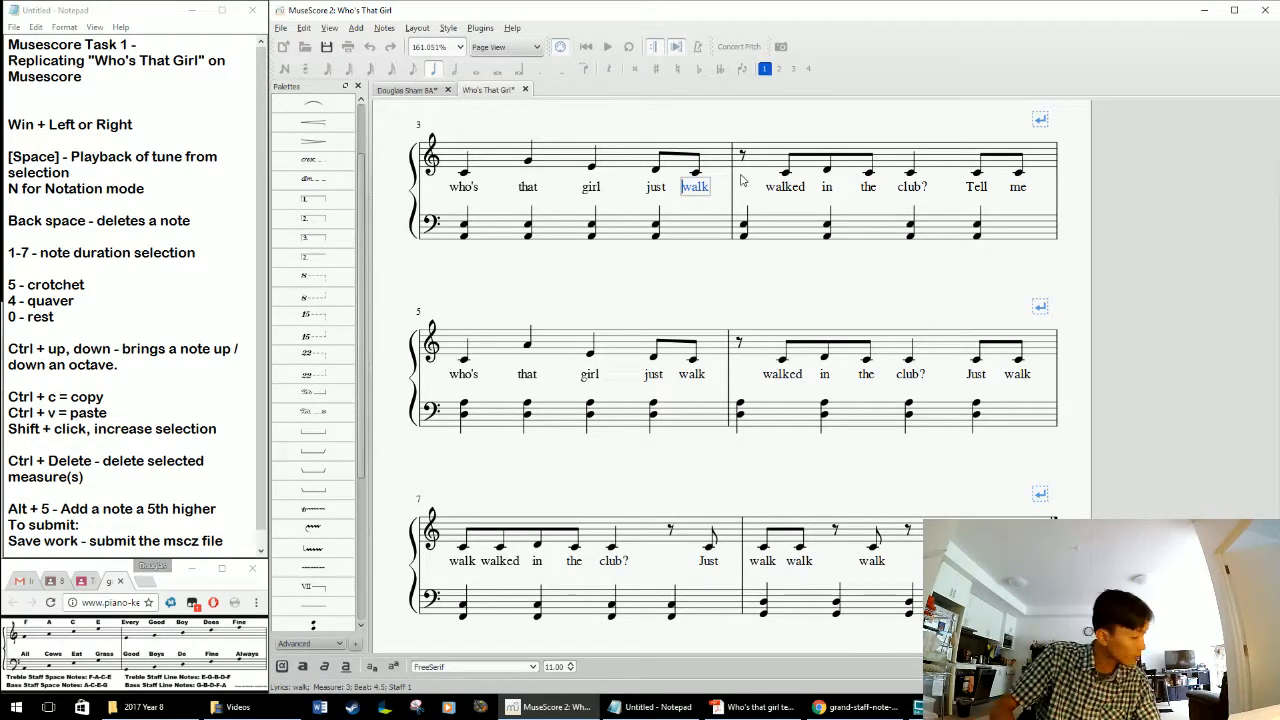
{"action": "key", "text": "End"}
{"action": "type", "text": ","}
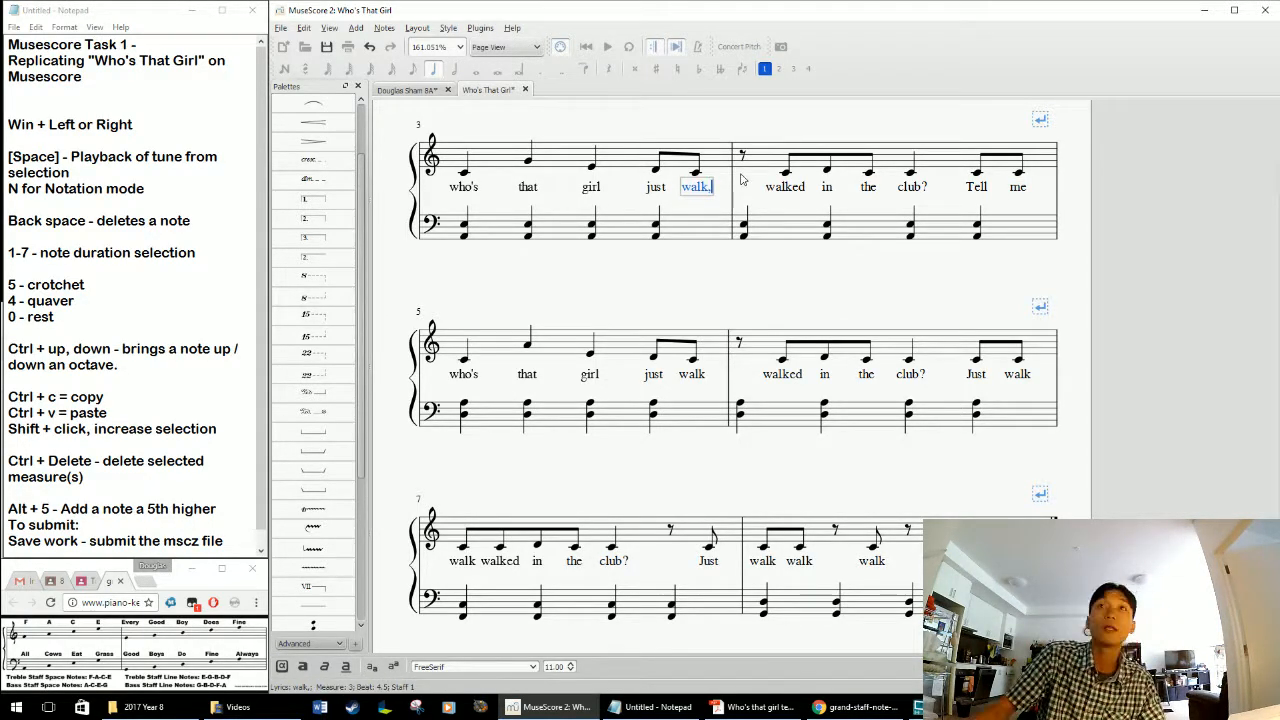
{"action": "key", "text": "Escape"}
{"action": "double_click", "coordinate": [697, 378]}
{"action": "key", "text": "End"}
{"action": "type", "text": ","}
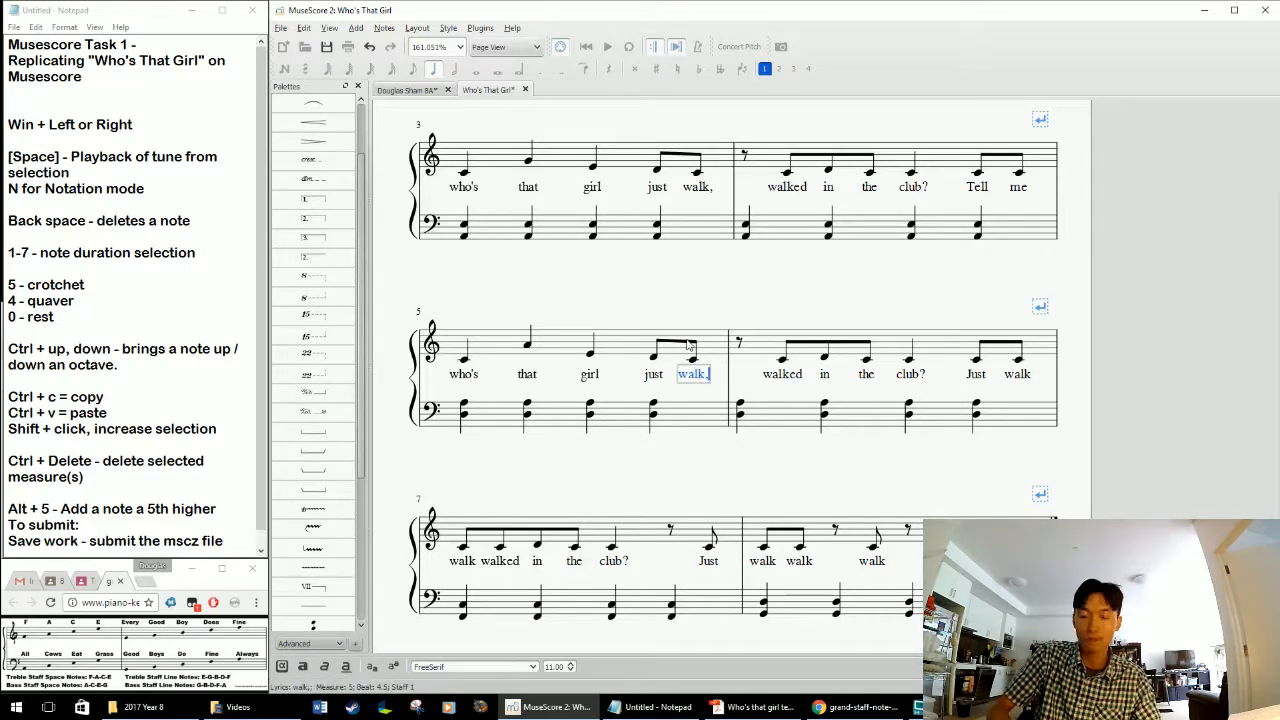
{"action": "key", "text": "Escape"}
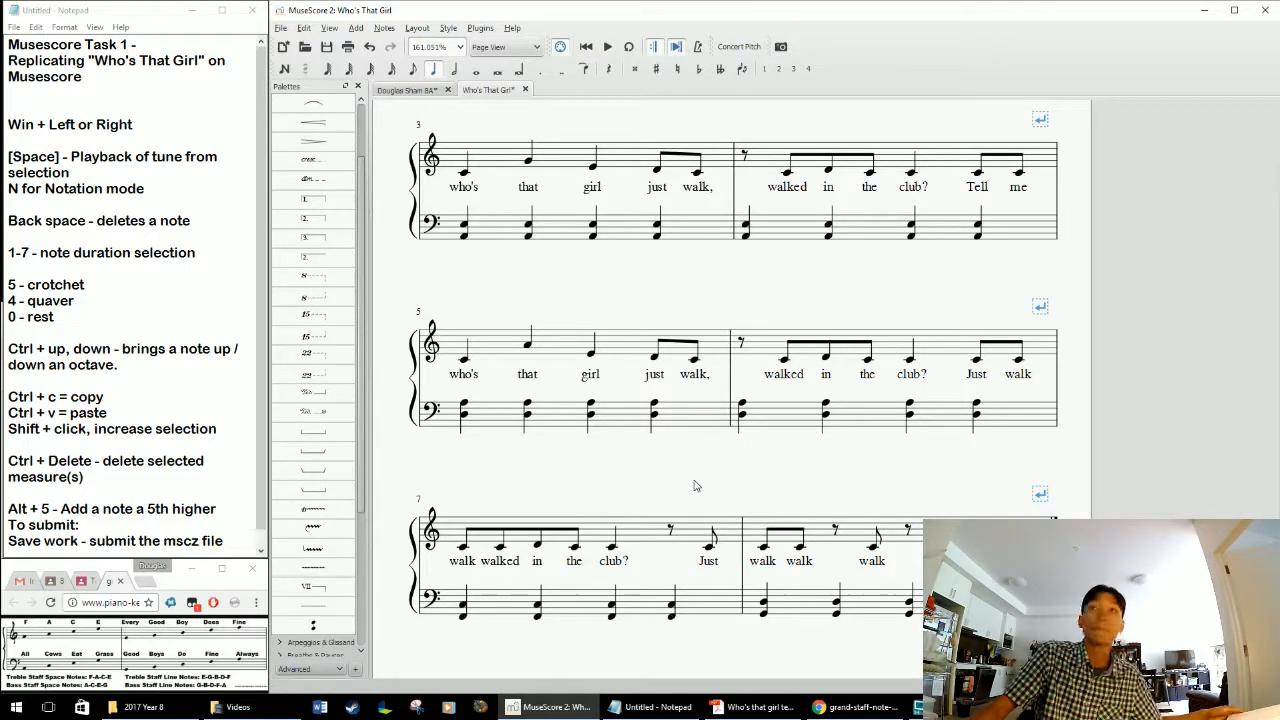
Review the completed score and play it back from the first treble note of measure 1
{"action": "scroll", "coordinate": [700, 487], "scroll_direction": "up", "scroll_amount": 1}
{"action": "scroll", "coordinate": [960, 510], "scroll_direction": "down", "scroll_amount": 1}
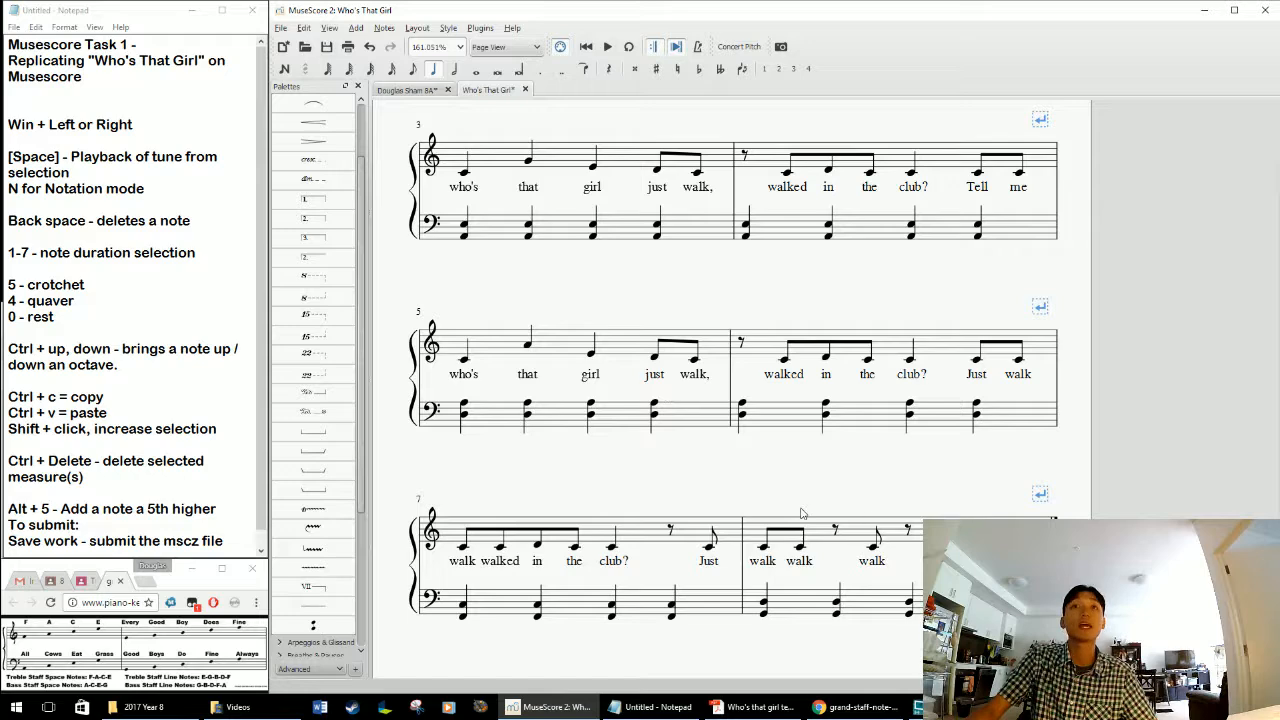
{"action": "scroll", "coordinate": [800, 513], "scroll_direction": "up", "scroll_amount": 5}
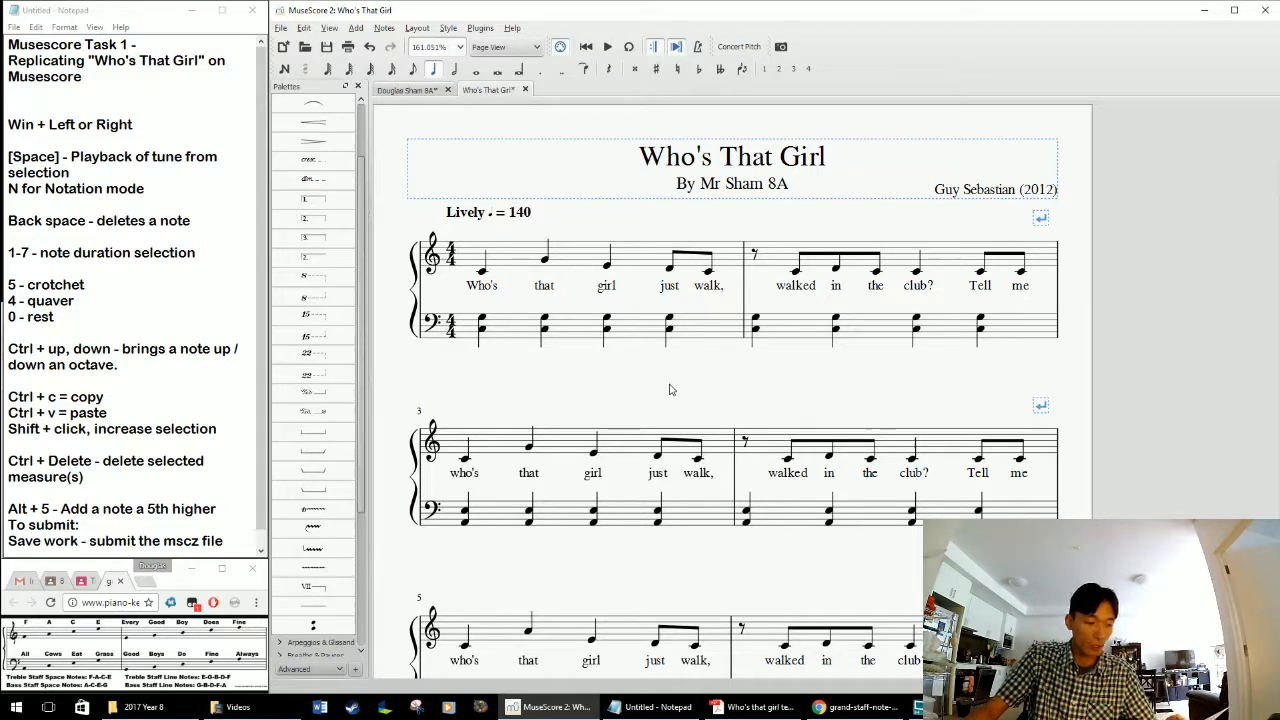
{"action": "scroll", "coordinate": [697, 383], "scroll_direction": "down", "scroll_amount": 1}
{"action": "scroll", "coordinate": [597, 463], "scroll_direction": "up", "scroll_amount": 3}
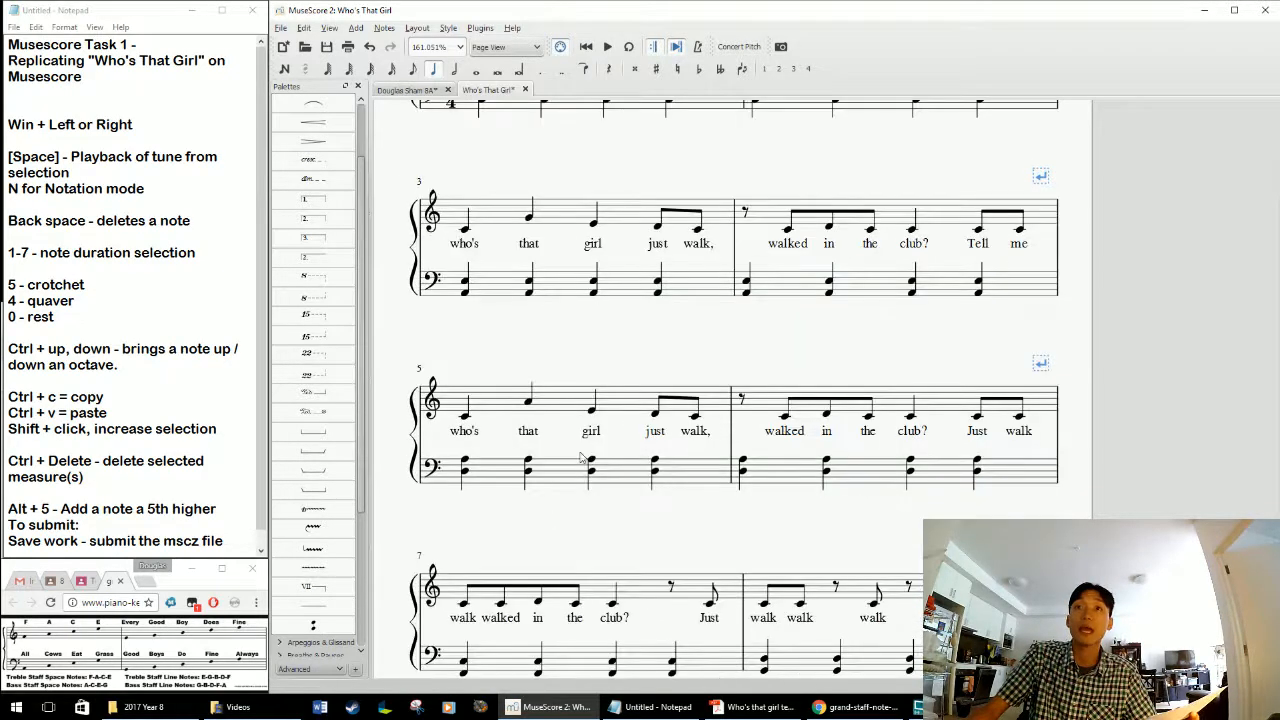
{"action": "left_click", "coordinate": [482, 329]}
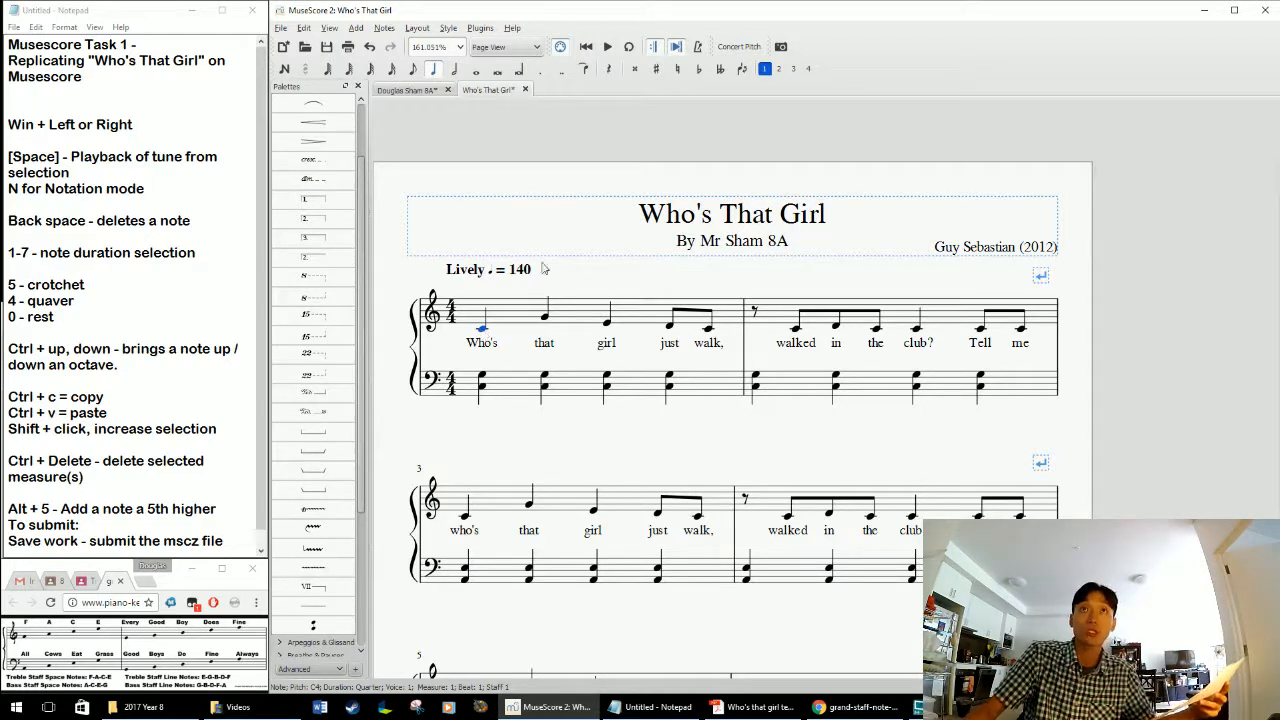
{"action": "left_click", "coordinate": [607, 52]}
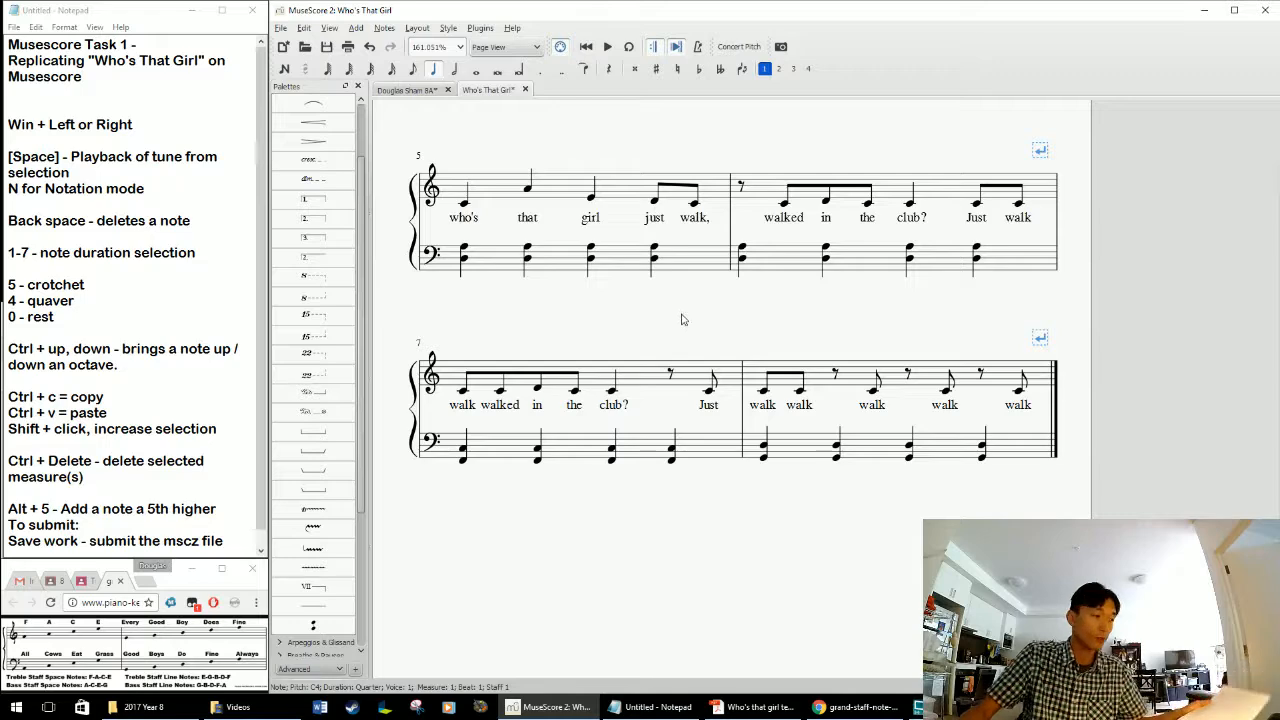
{"action": "scroll", "coordinate": [681, 319], "scroll_direction": "up", "scroll_amount": 3}
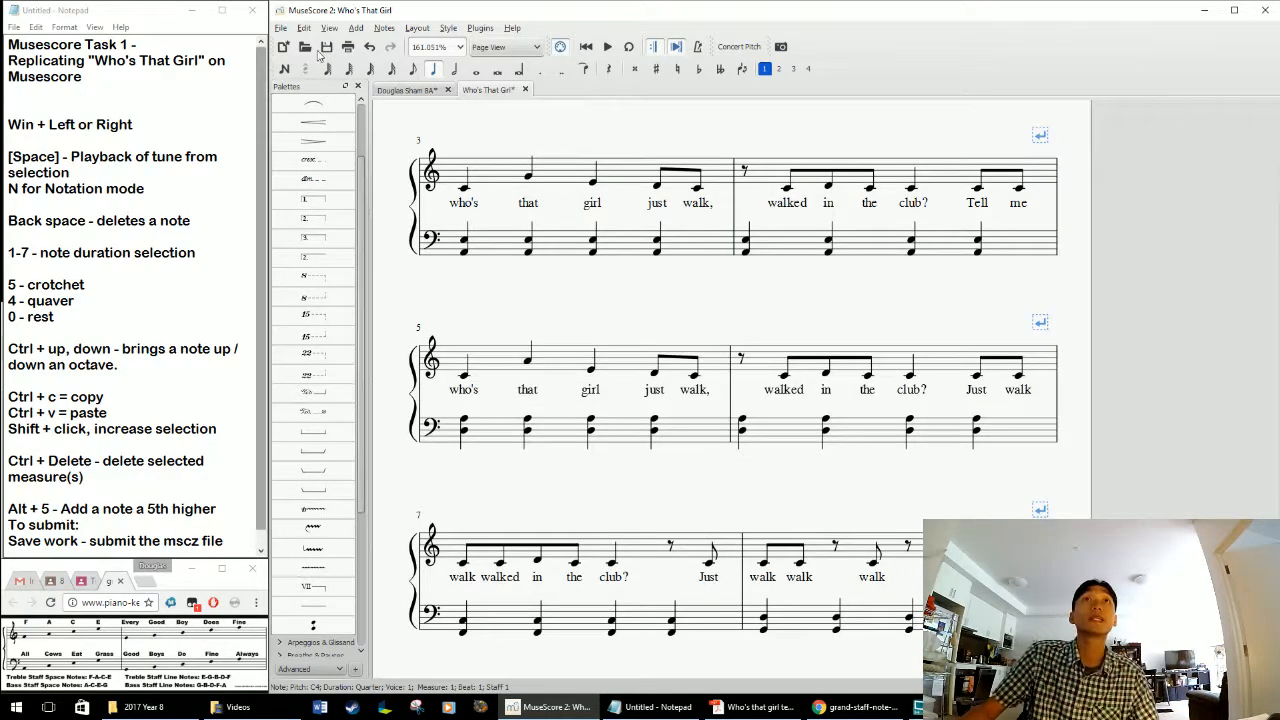
Save the score under a new name in the 2017 Year 8 folder as a MuseScore file, using the student's full name followed by 8Z
{"action": "left_click", "coordinate": [281, 27]}
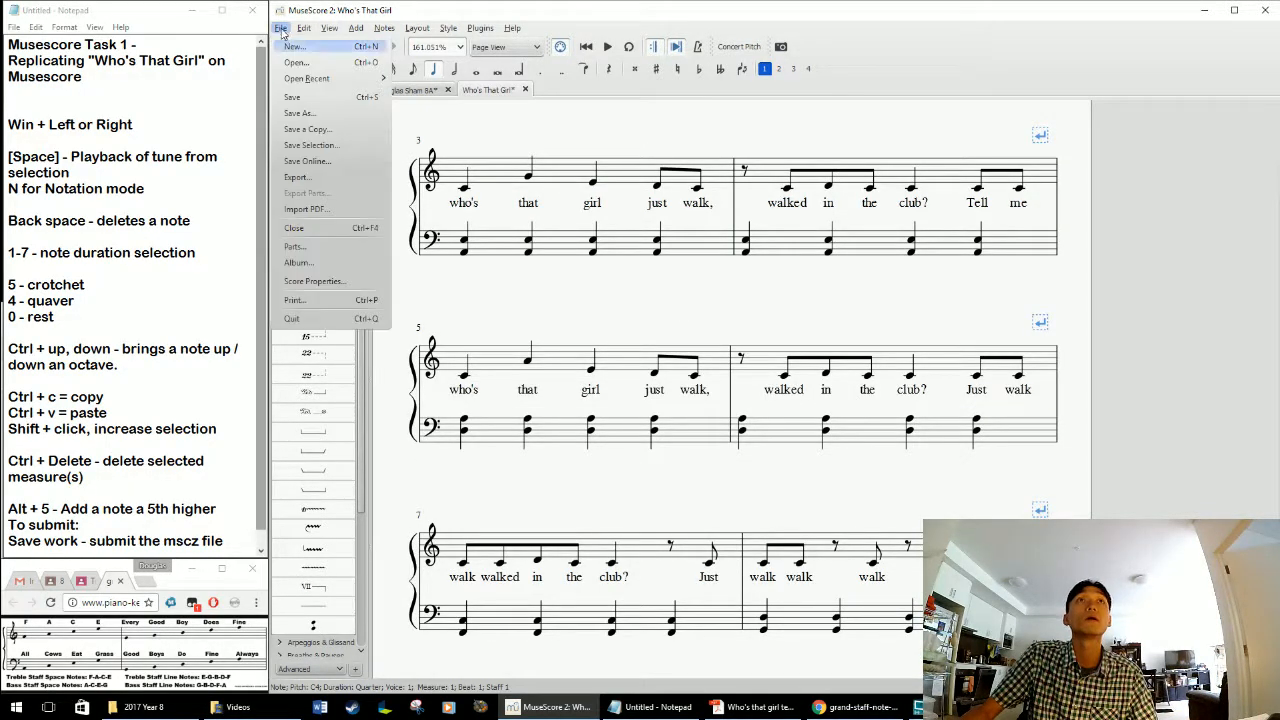
{"action": "left_click", "coordinate": [322, 113]}
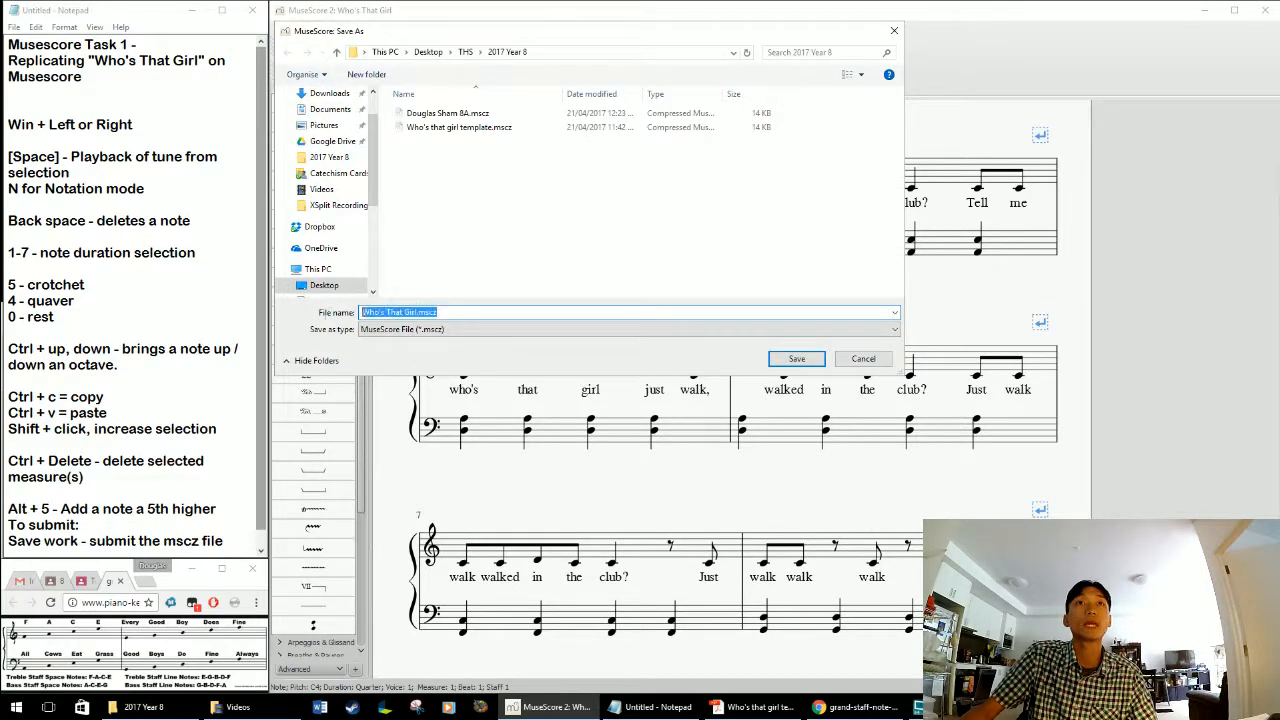
{"action": "type", "text": "Douglas Sham 8"}
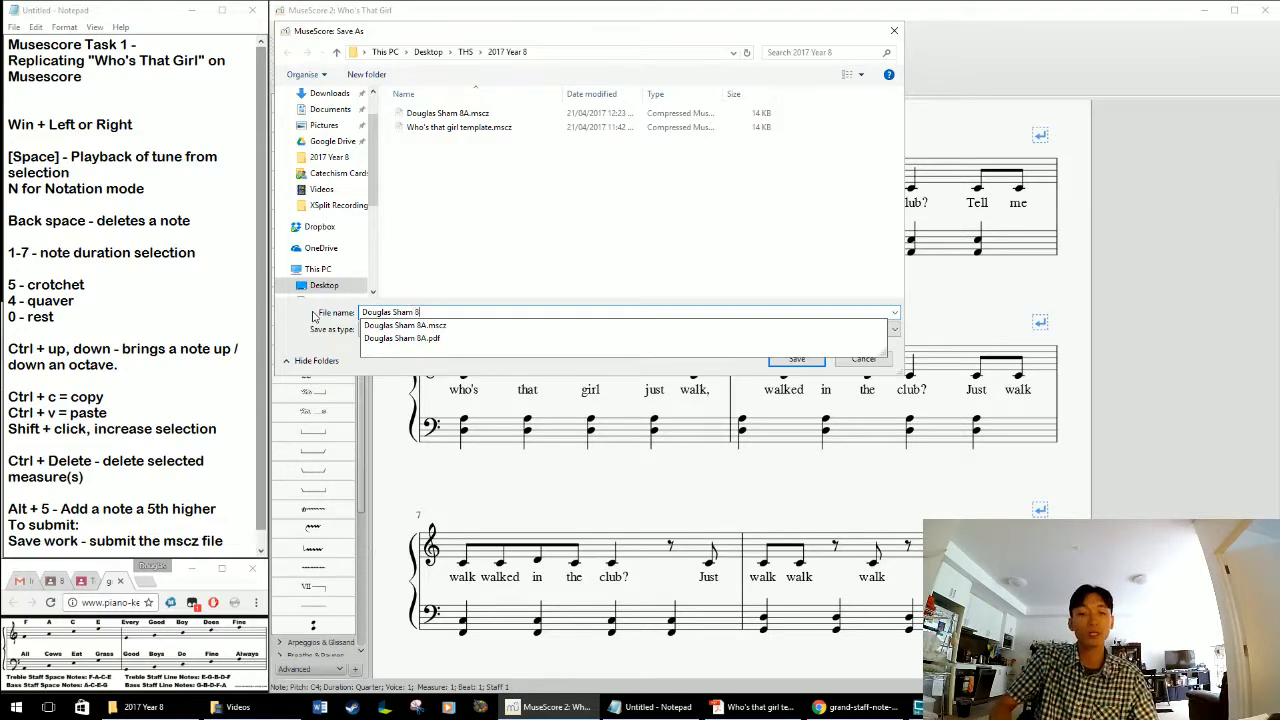
{"action": "type", "text": "Z"}
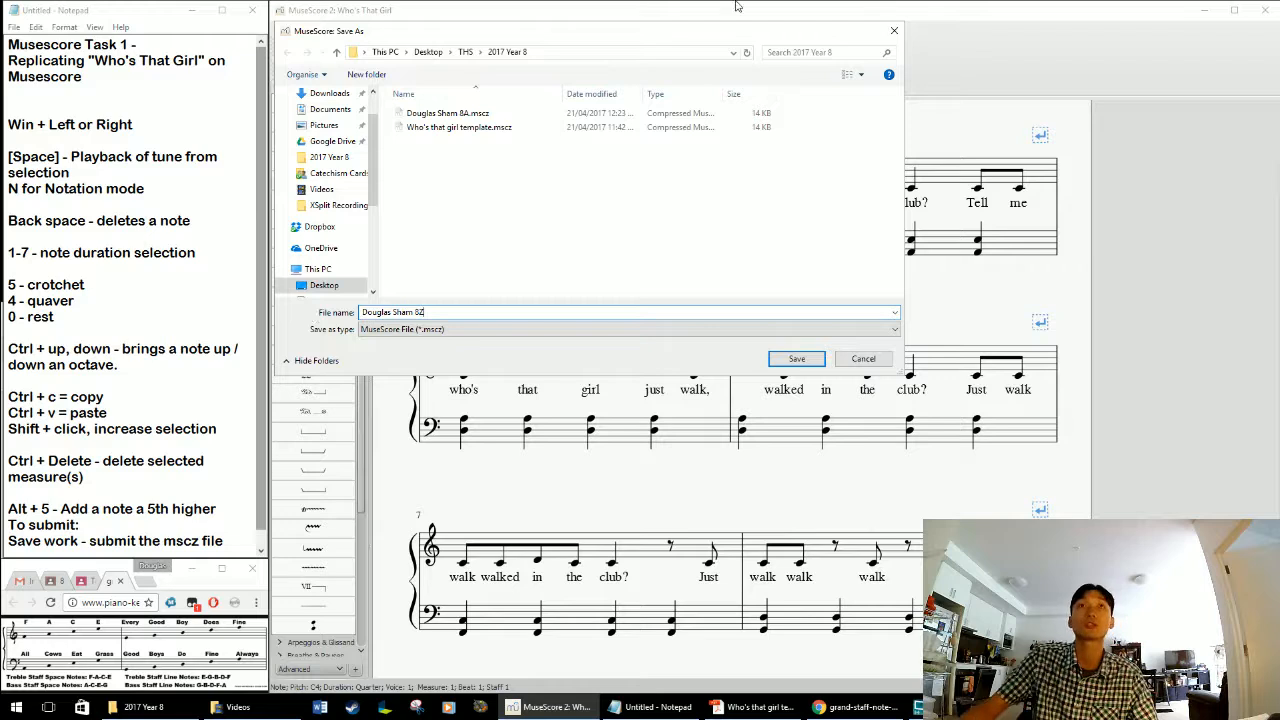
{"action": "left_click", "coordinate": [806, 359]}
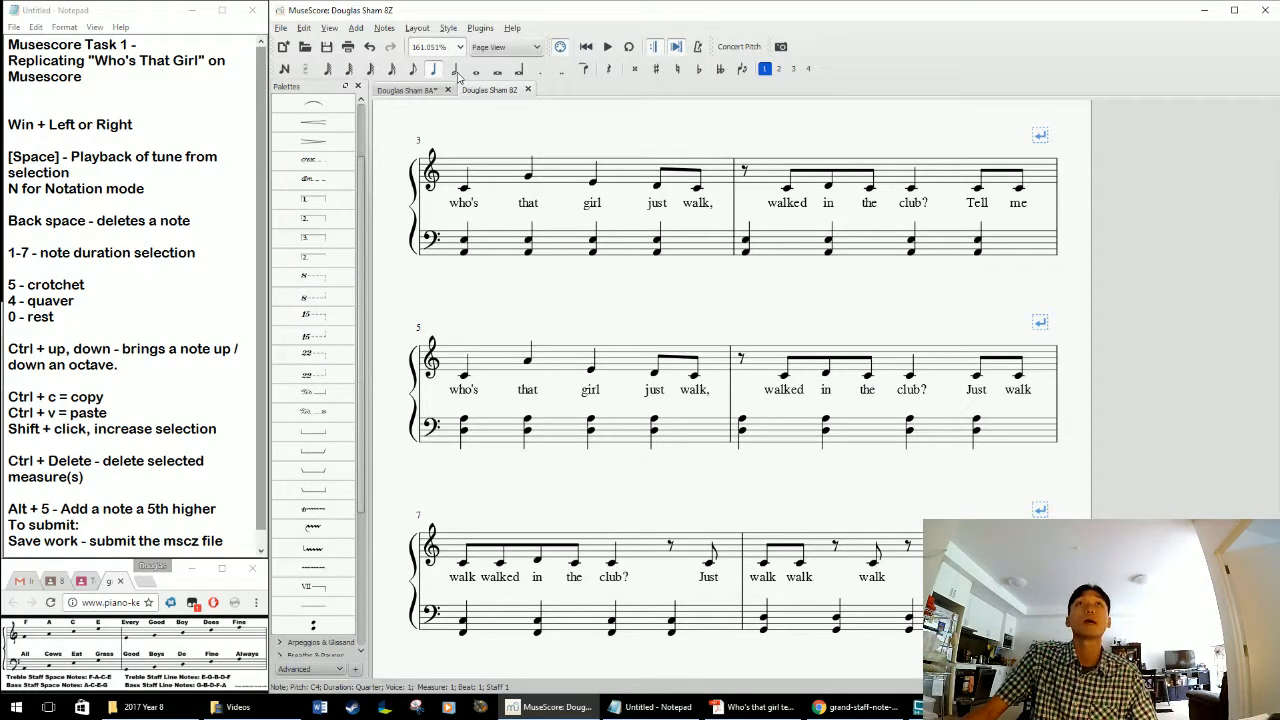
Switch to the Notepad notes and insert a blank line above "To submit:"
{"action": "left_click", "coordinate": [284, 28]}
{"action": "left_click", "coordinate": [46, 418]}
{"action": "scroll", "coordinate": [46, 418], "scroll_direction": "down", "scroll_amount": 1}
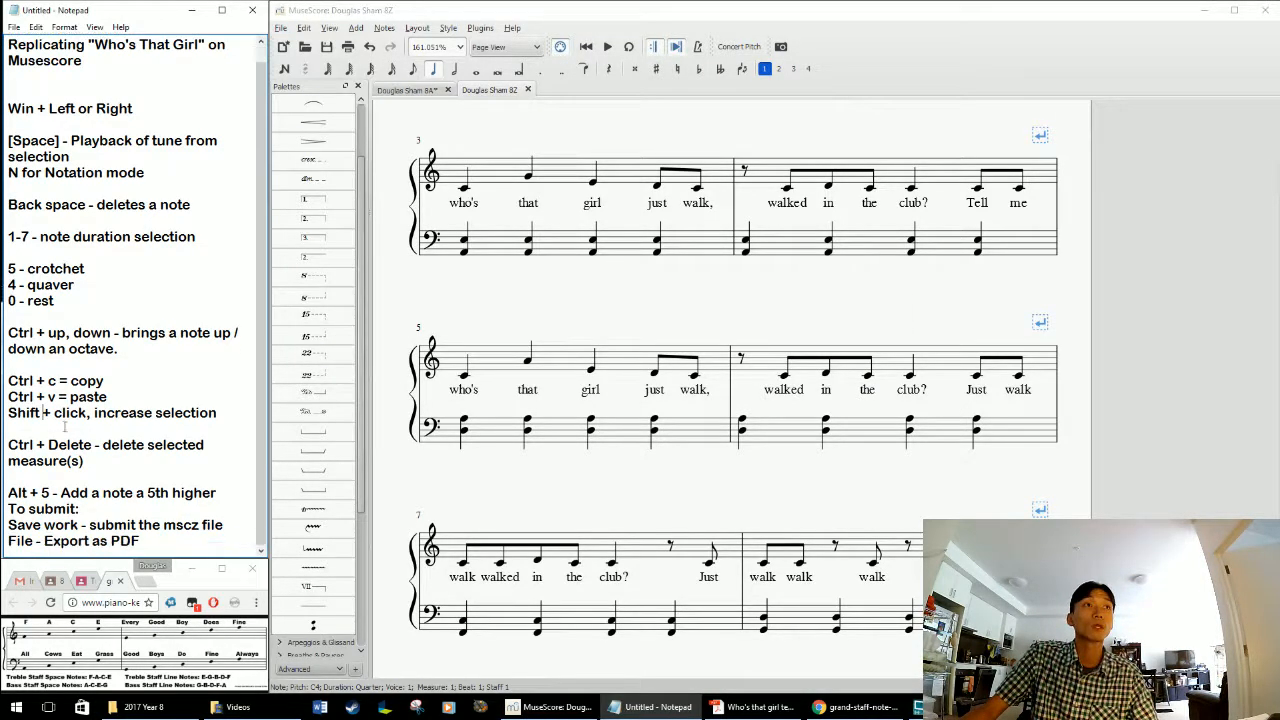
{"action": "scroll", "coordinate": [196, 514], "scroll_direction": "down", "scroll_amount": 1}
{"action": "double_click", "coordinate": [190, 524]}
{"action": "mouse_move", "coordinate": [145, 542]}
{"action": "left_mouse_down"}
{"action": "mouse_move", "coordinate": [88, 542]}
{"action": "mouse_move", "coordinate": [158, 545]}
{"action": "left_mouse_up"}
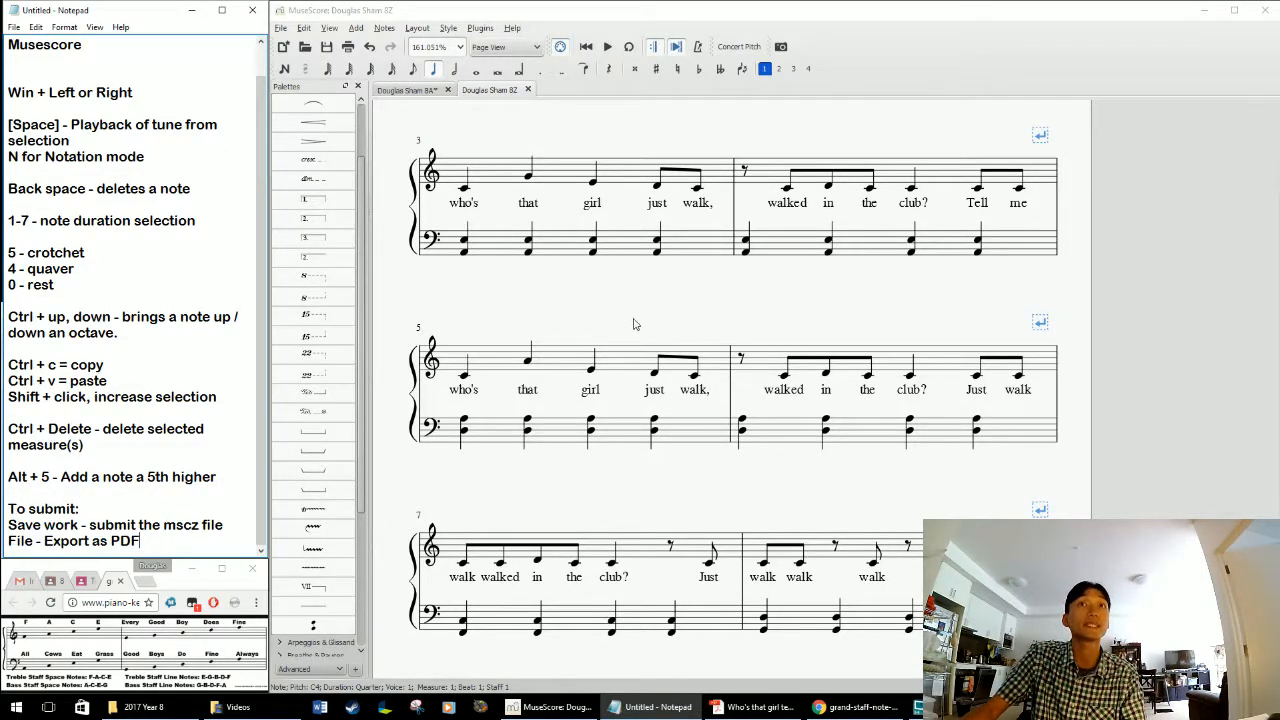
Switch back to MuseScore and export the score as a PDF file to the 2017 Year 8 folder, keeping the suggested file name
{"action": "scroll", "coordinate": [499, 165], "scroll_direction": "up", "scroll_amount": 4}
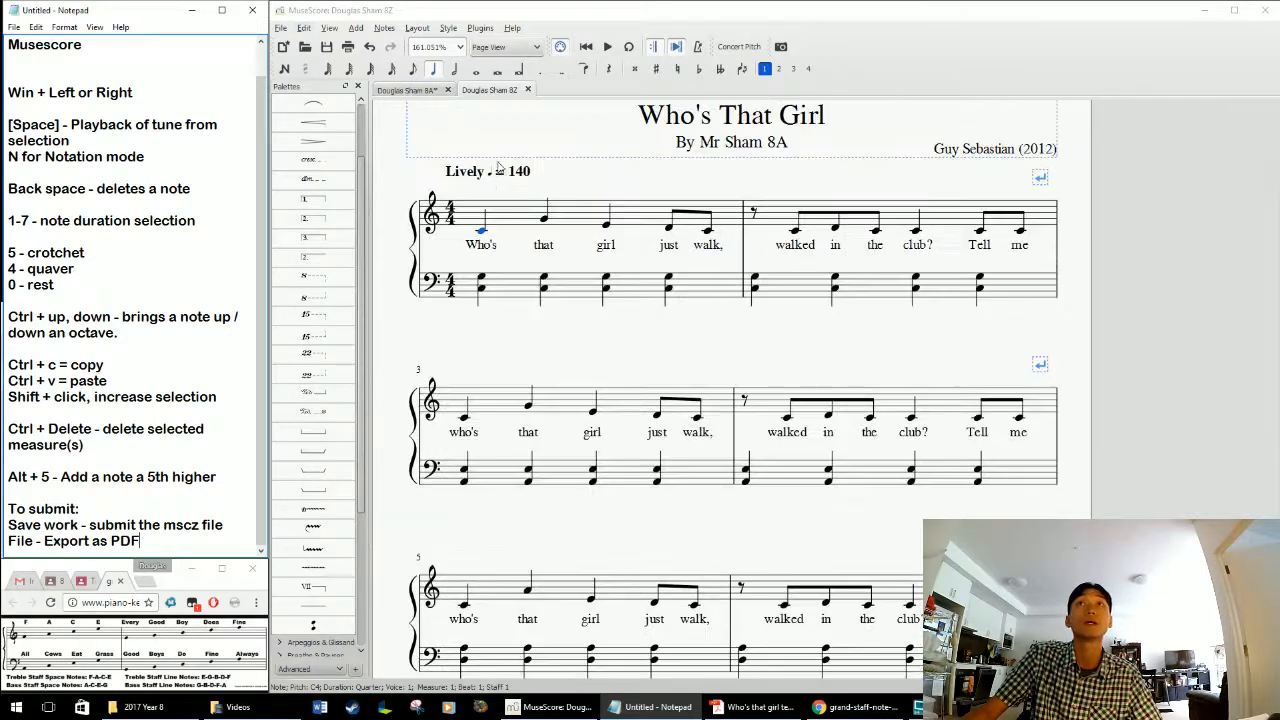
{"action": "scroll", "coordinate": [560, 202], "scroll_direction": "down", "scroll_amount": 2}
{"action": "left_click", "coordinate": [281, 27]}
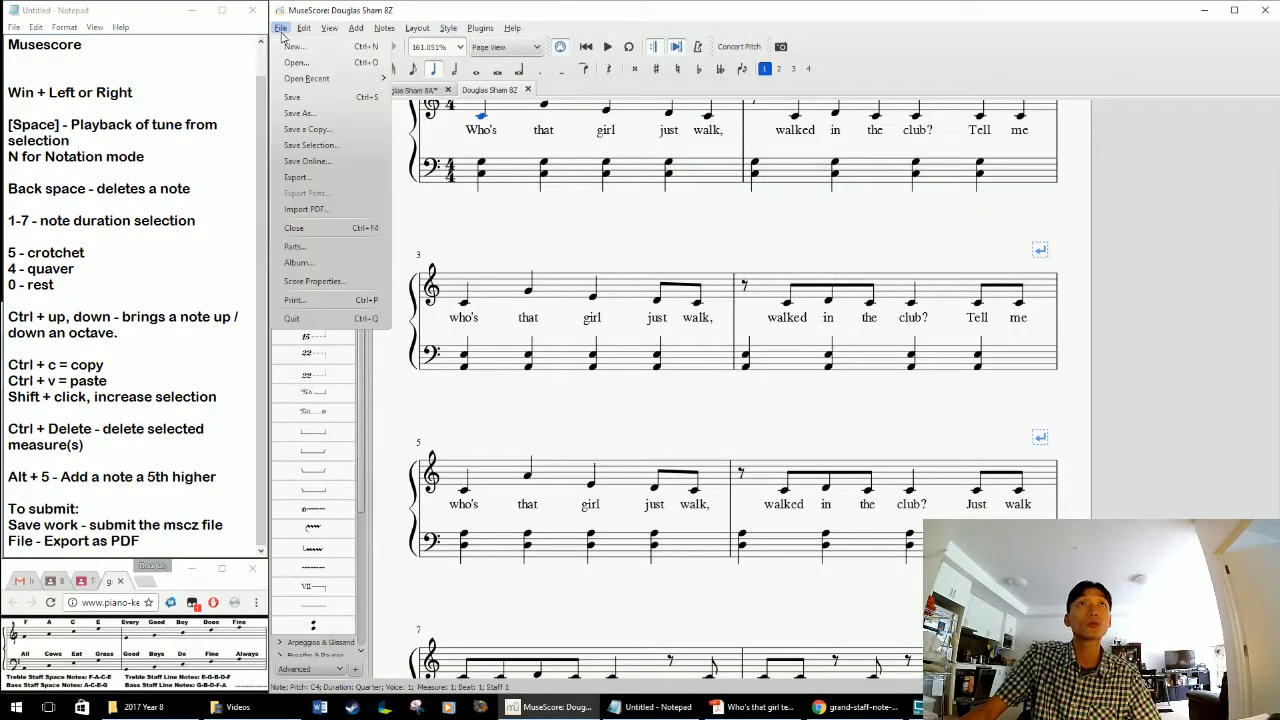
{"action": "left_click", "coordinate": [296, 181]}
{"action": "left_click", "coordinate": [396, 329]}
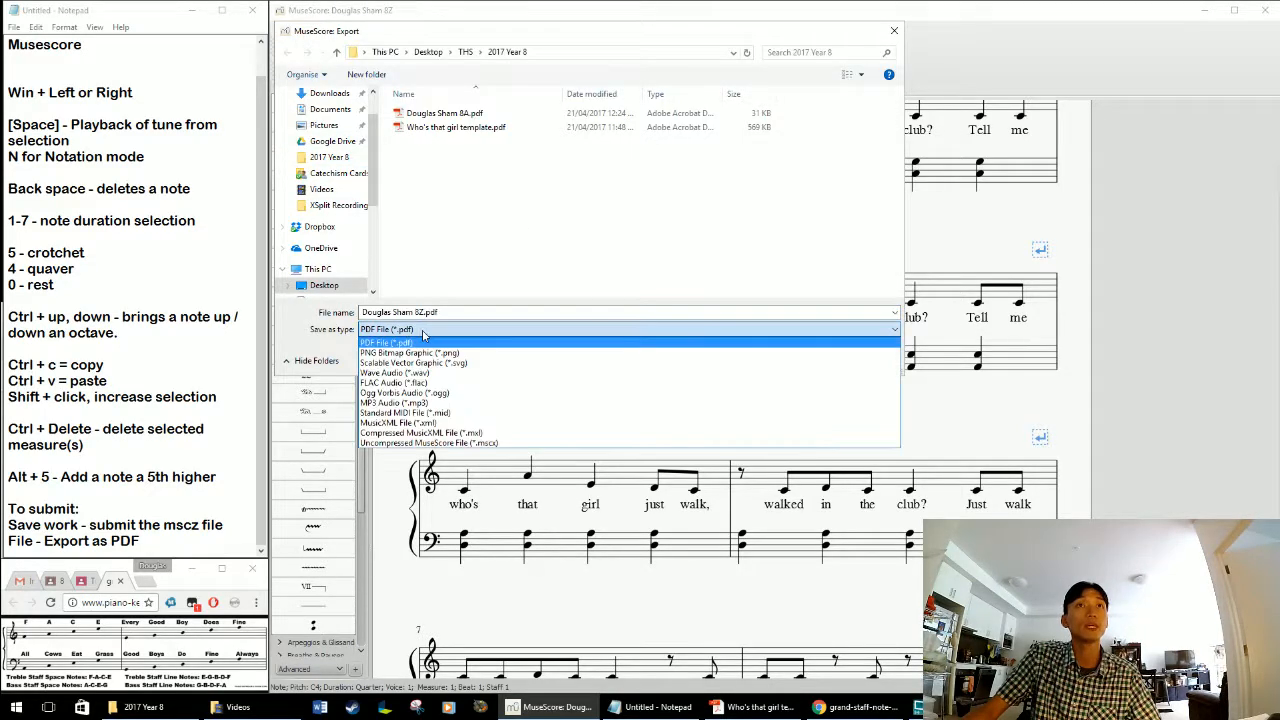
{"action": "left_click", "coordinate": [390, 343]}
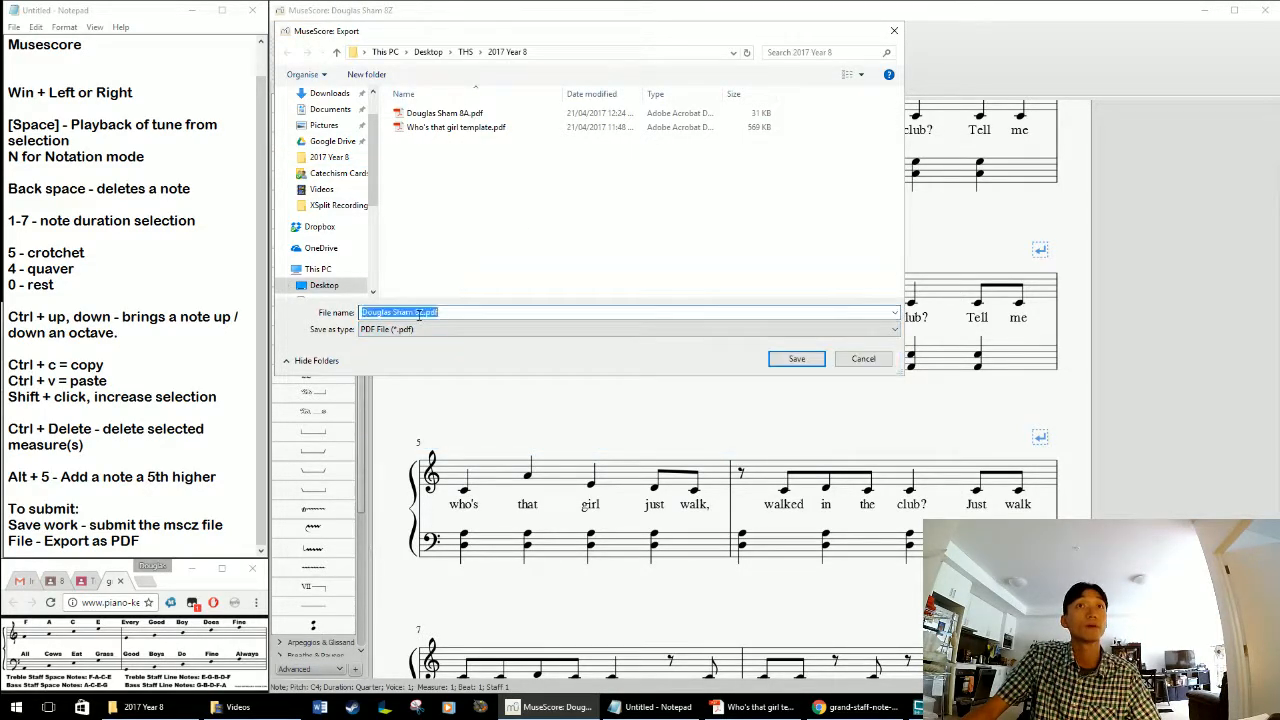
{"action": "left_click", "coordinate": [463, 313]}
{"action": "left_click", "coordinate": [798, 360]}
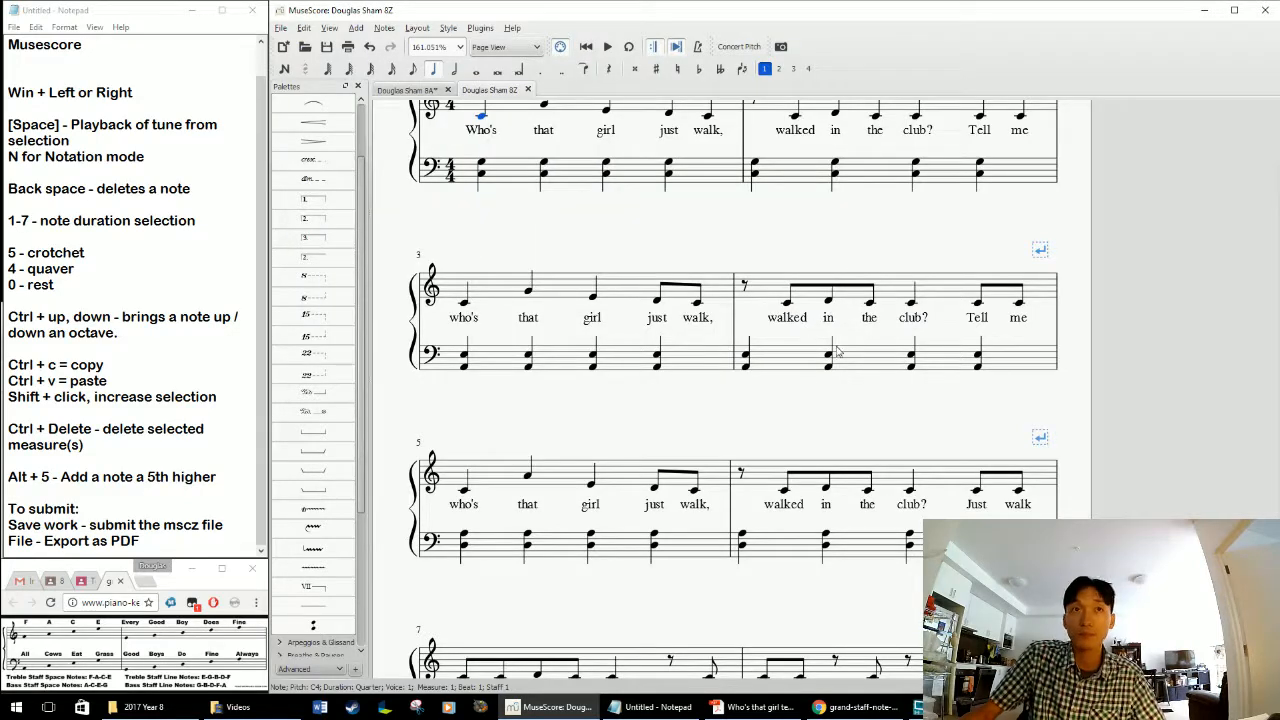
Switch to Chrome and start adding files from the computer to the "Tuesday 15th Feb 2016" assignment in Google Classroom
{"action": "scroll", "coordinate": [748, 412], "scroll_direction": "up", "scroll_amount": 2}
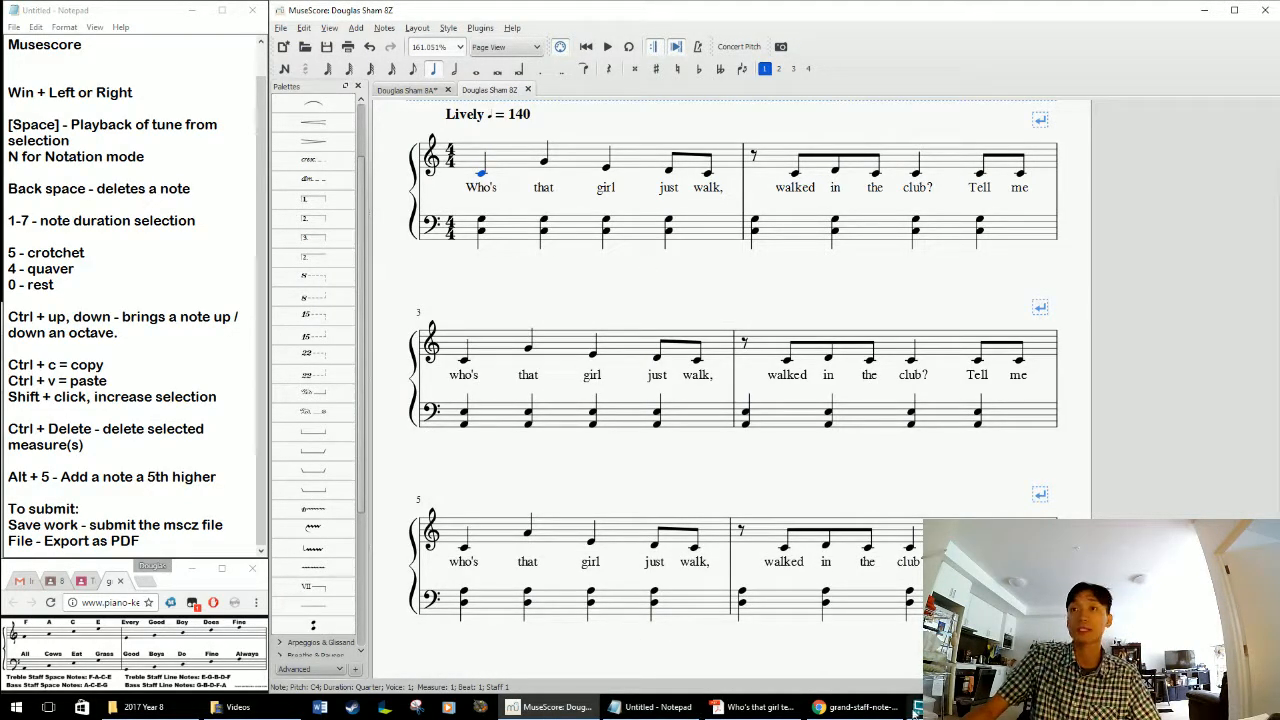
{"action": "left_click", "coordinate": [857, 707]}
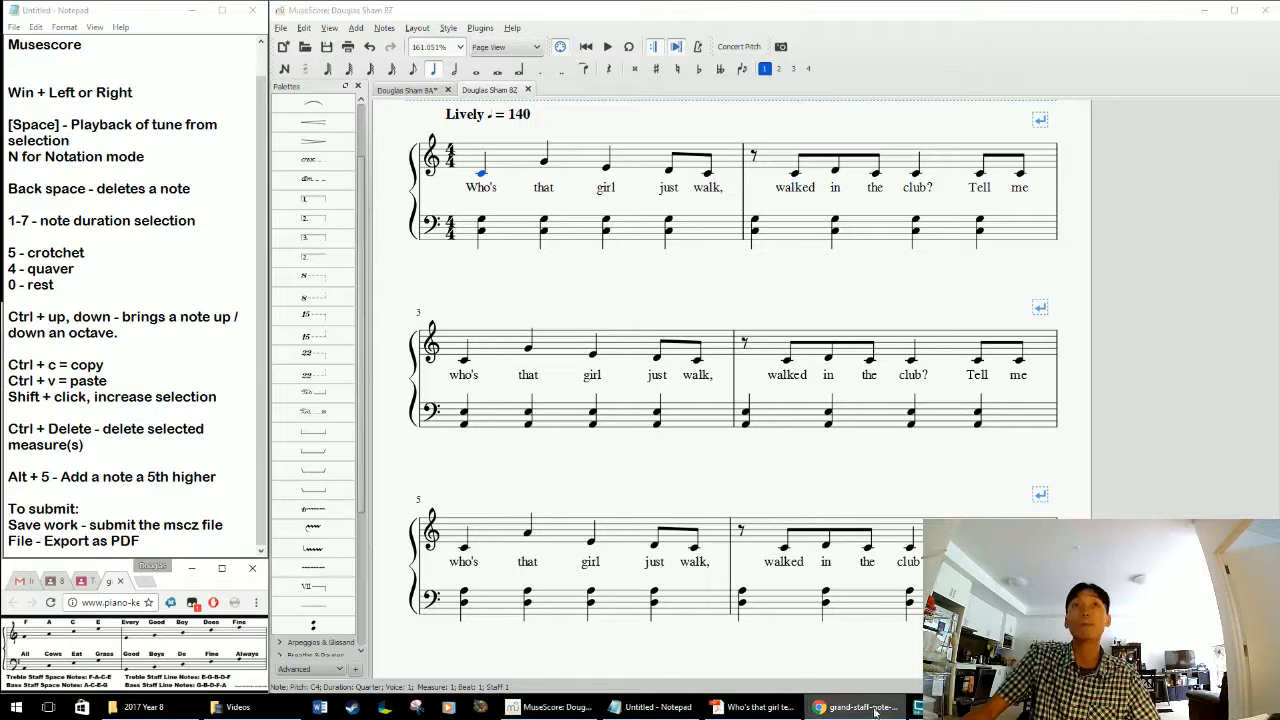
{"action": "left_click", "coordinate": [222, 568]}
{"action": "left_click", "coordinate": [322, 9]}
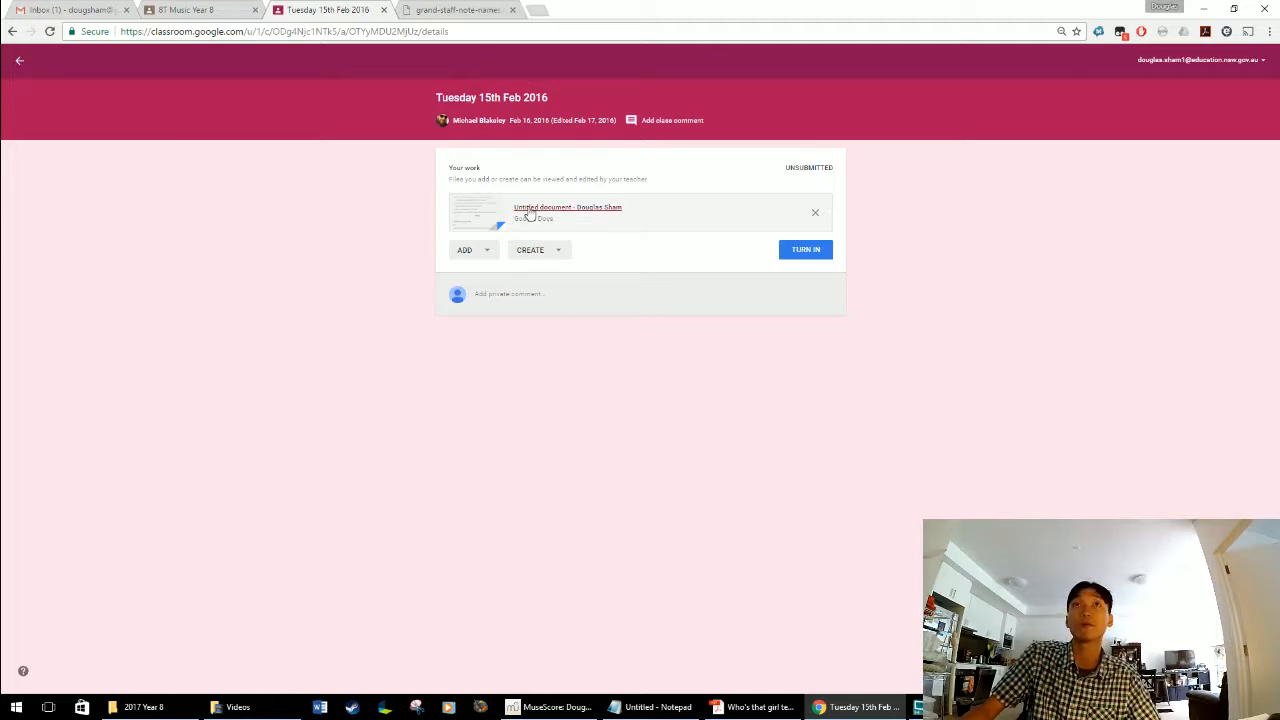
{"action": "left_click", "coordinate": [483, 252]}
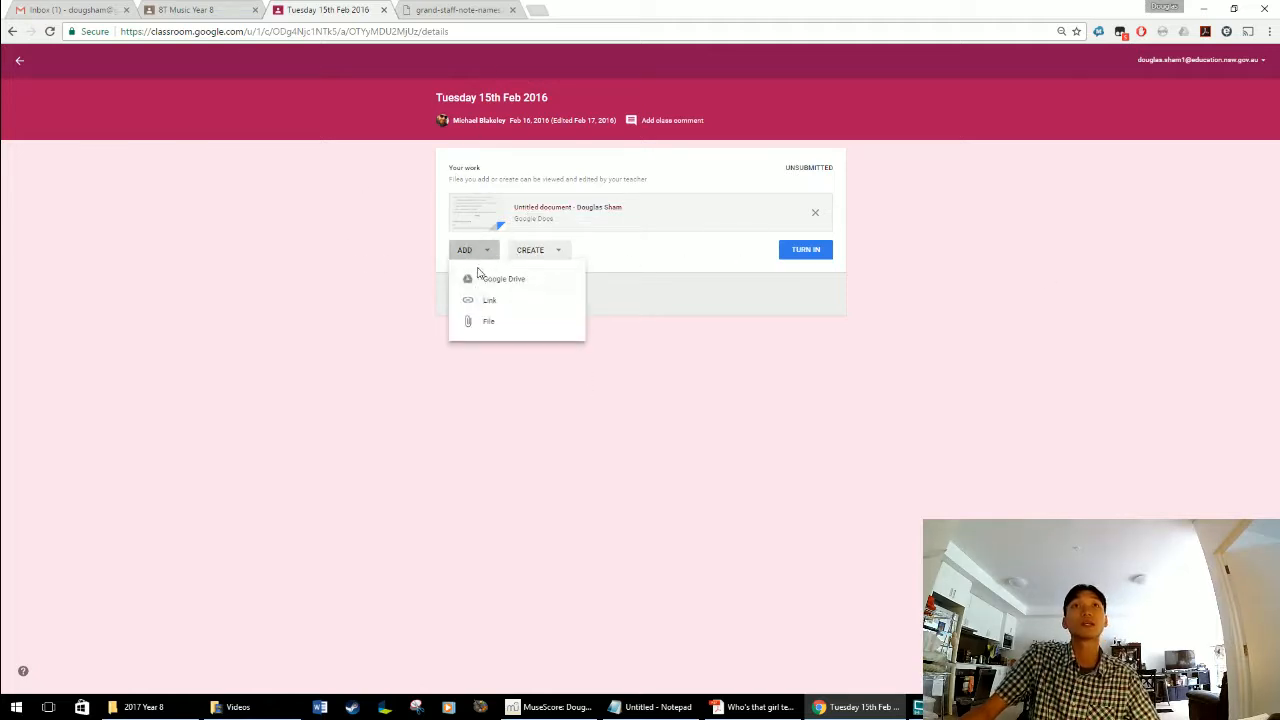
{"action": "left_click", "coordinate": [490, 322]}
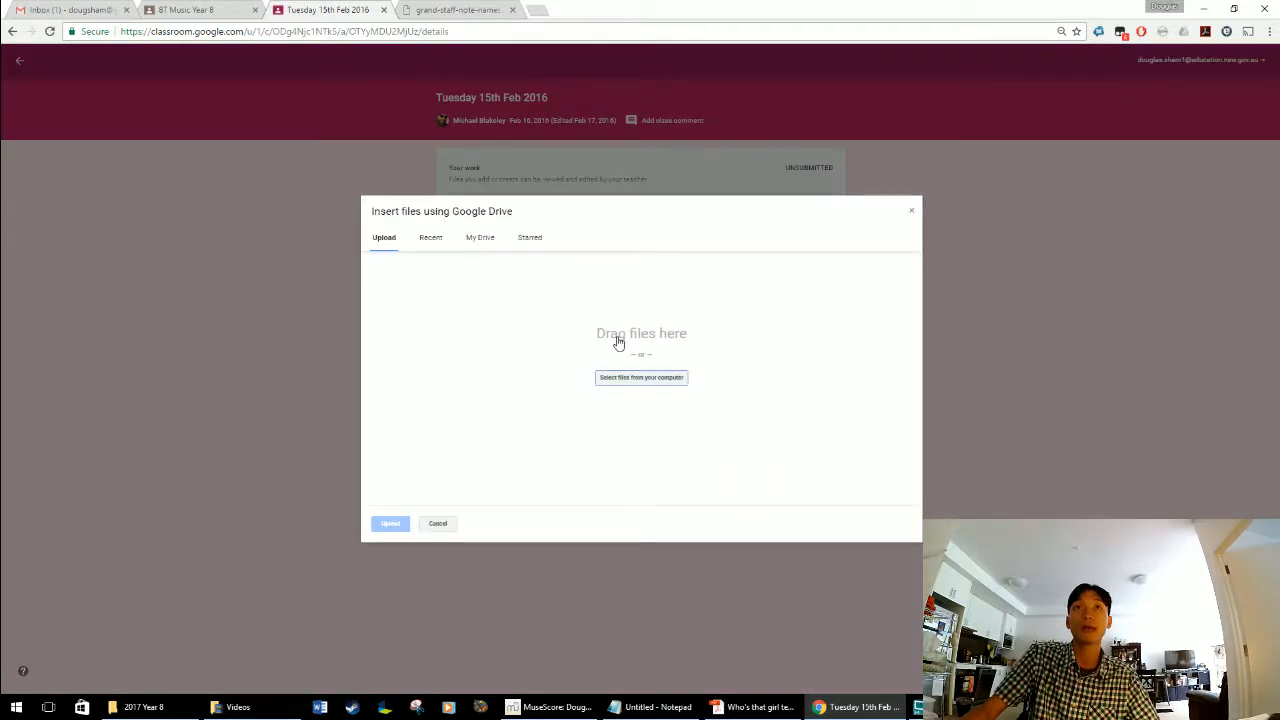
{"action": "left_click", "coordinate": [660, 377]}
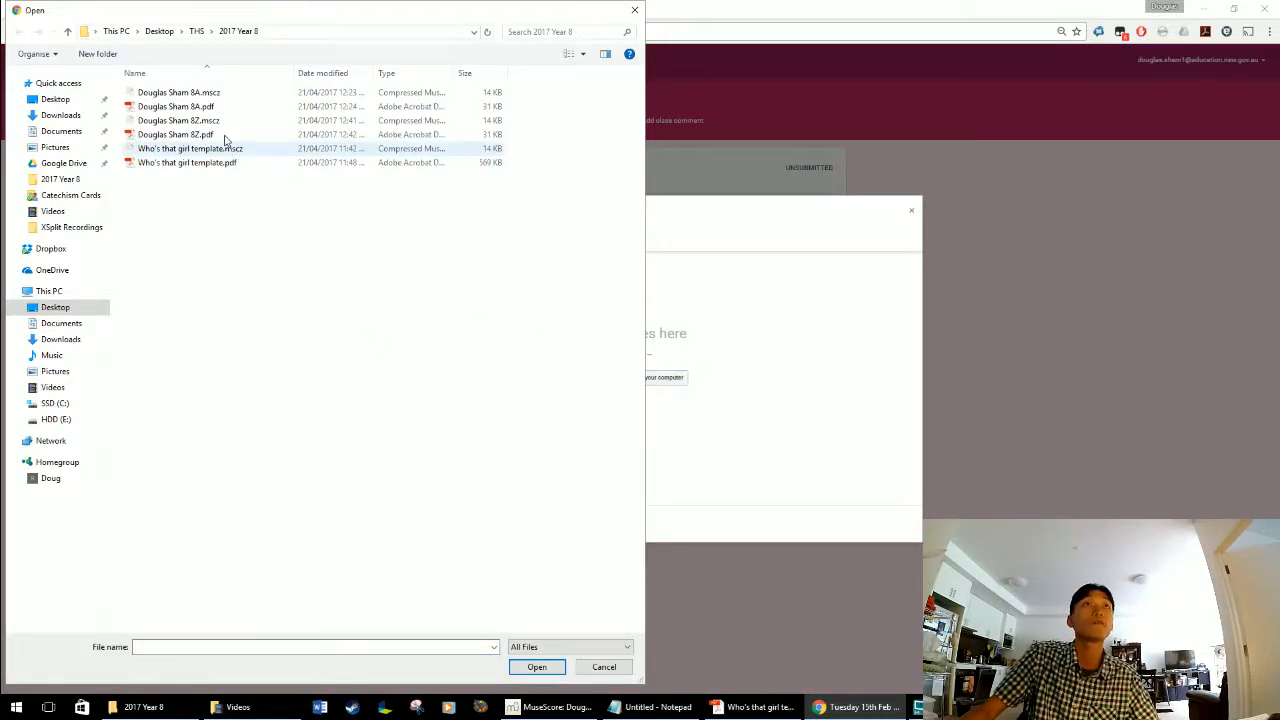
Upload the 8Z .mscz and 8Z .pdf score files to the assignment and turn in the work
{"action": "left_click", "coordinate": [190, 120]}
{"action": "left_click", "coordinate": [205, 148], "text": "shift"}
{"action": "left_click", "coordinate": [185, 120]}
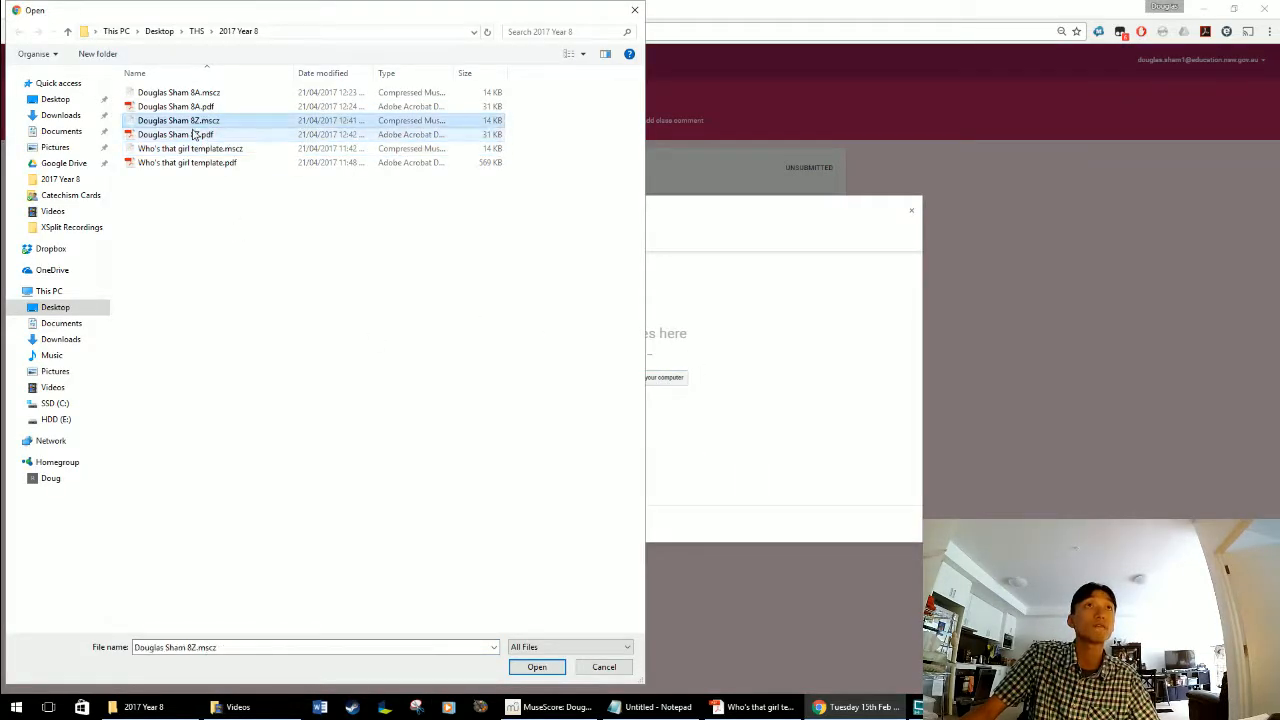
{"action": "left_click", "coordinate": [193, 134], "text": "shift"}
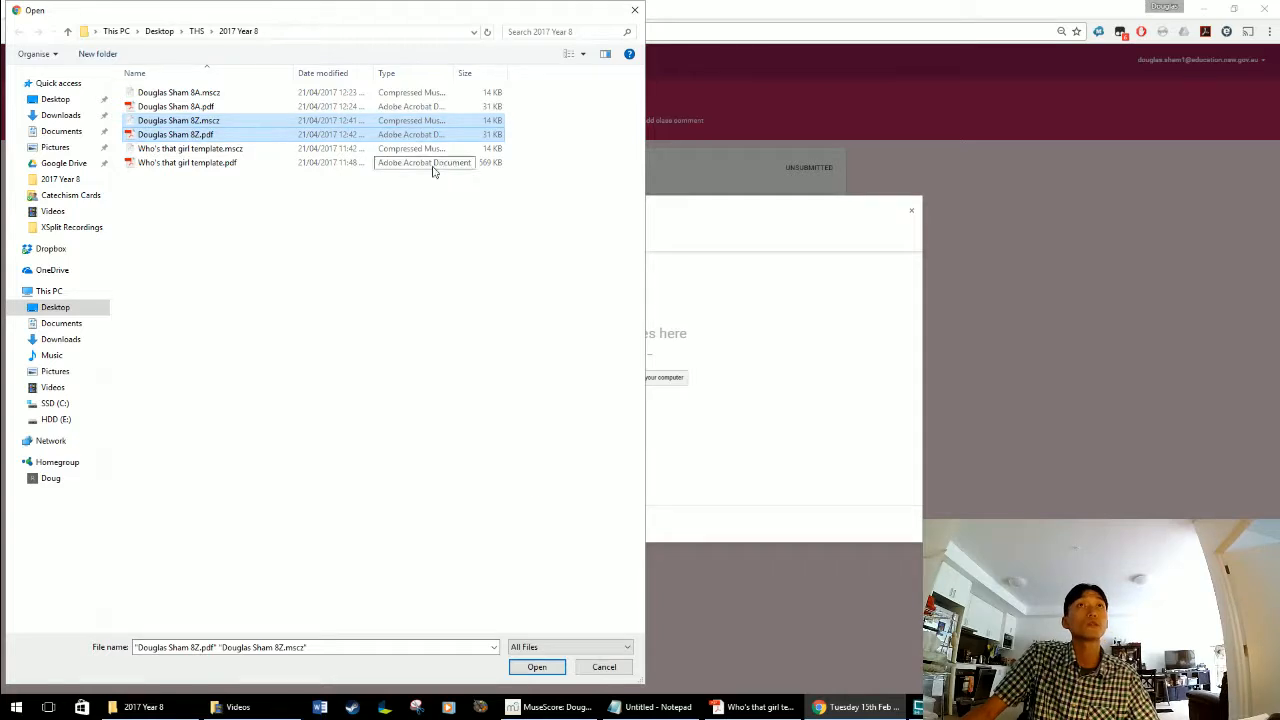
{"action": "left_click", "coordinate": [541, 668]}
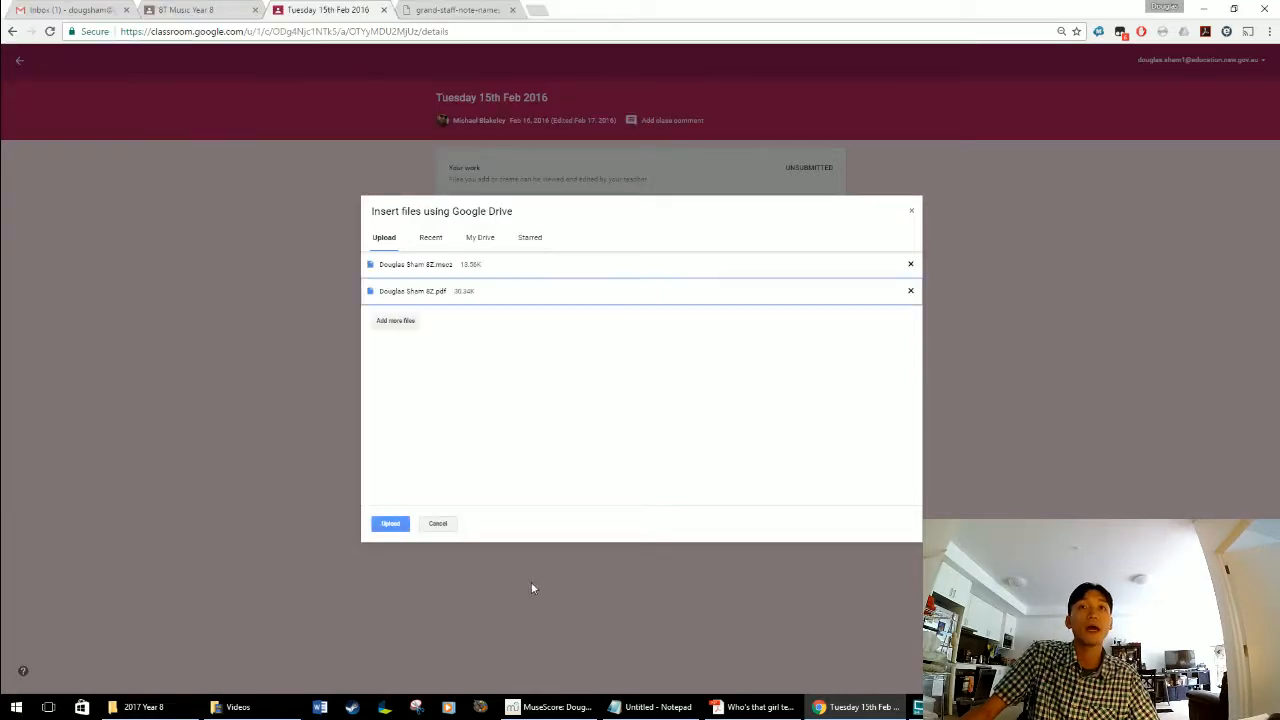
{"action": "left_click", "coordinate": [390, 523]}
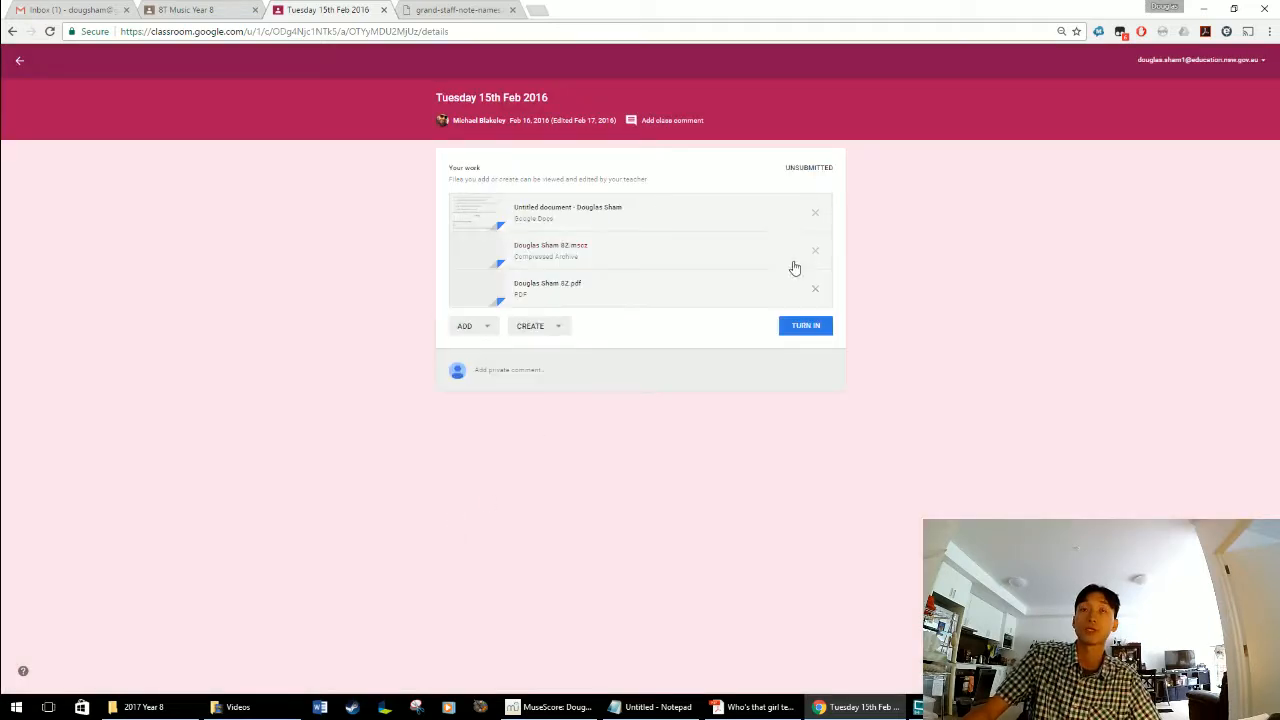
{"action": "left_click", "coordinate": [806, 324]}
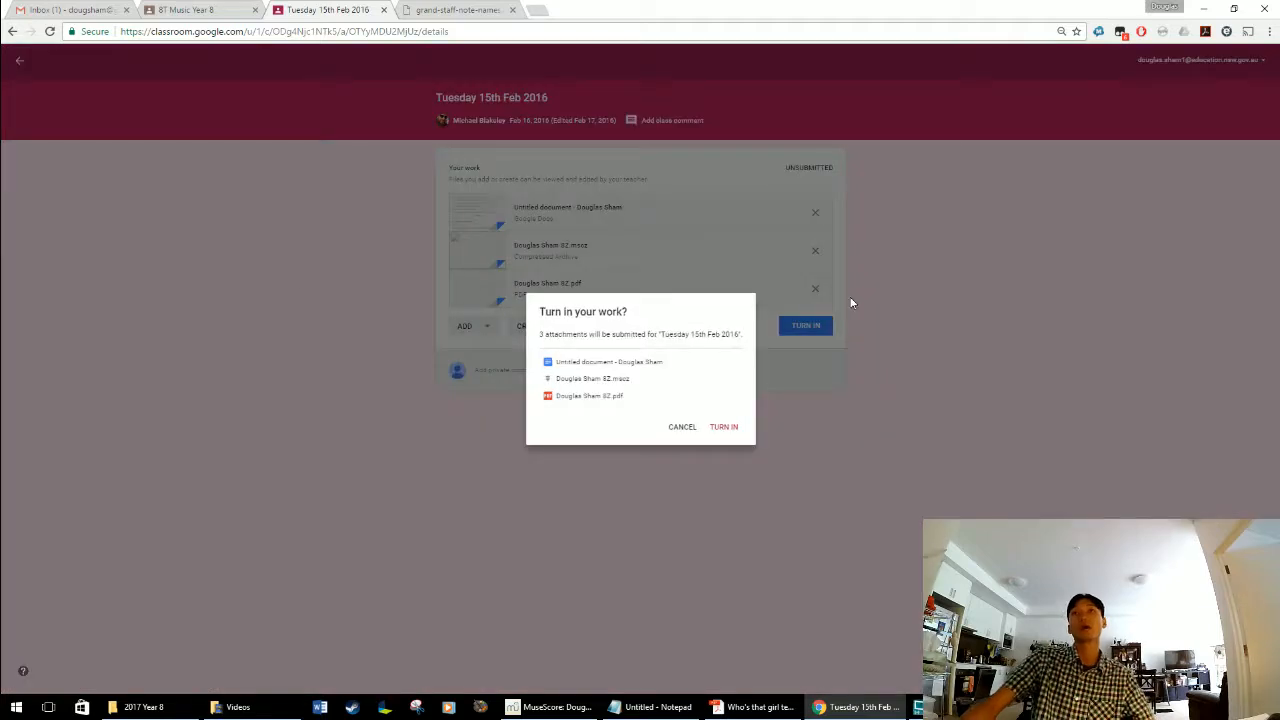
{"action": "left_click", "coordinate": [730, 428]}
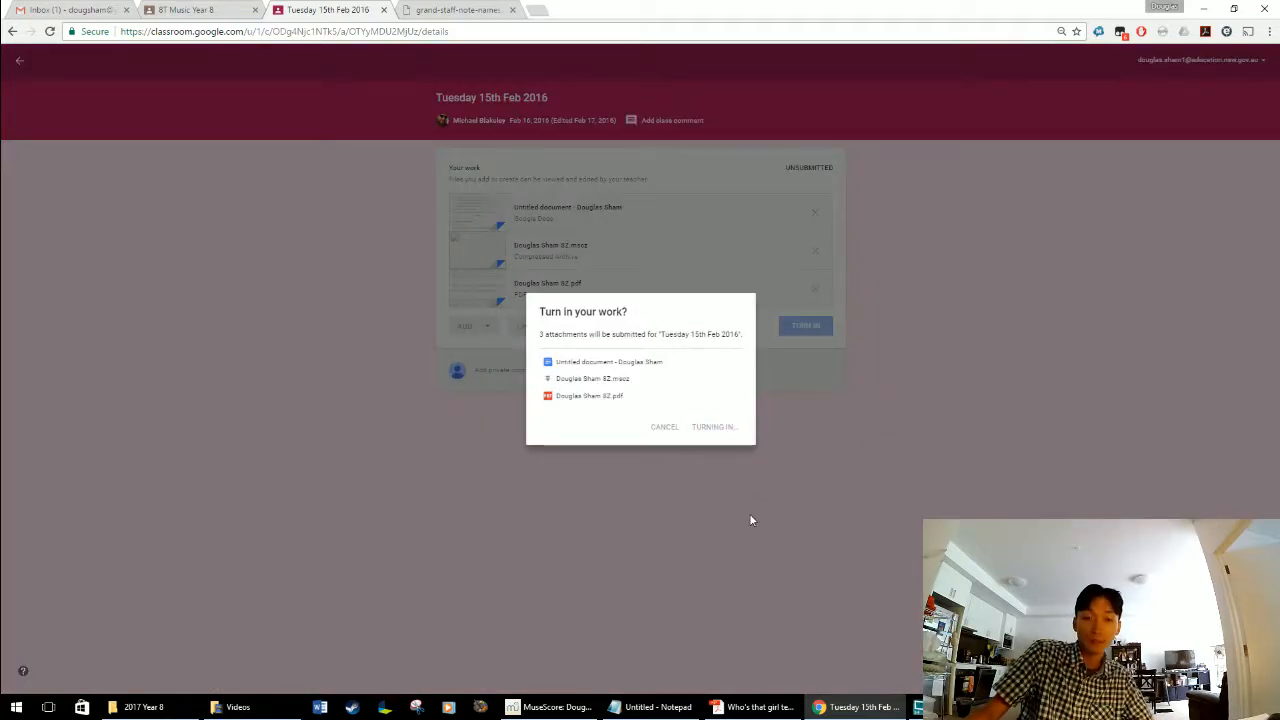